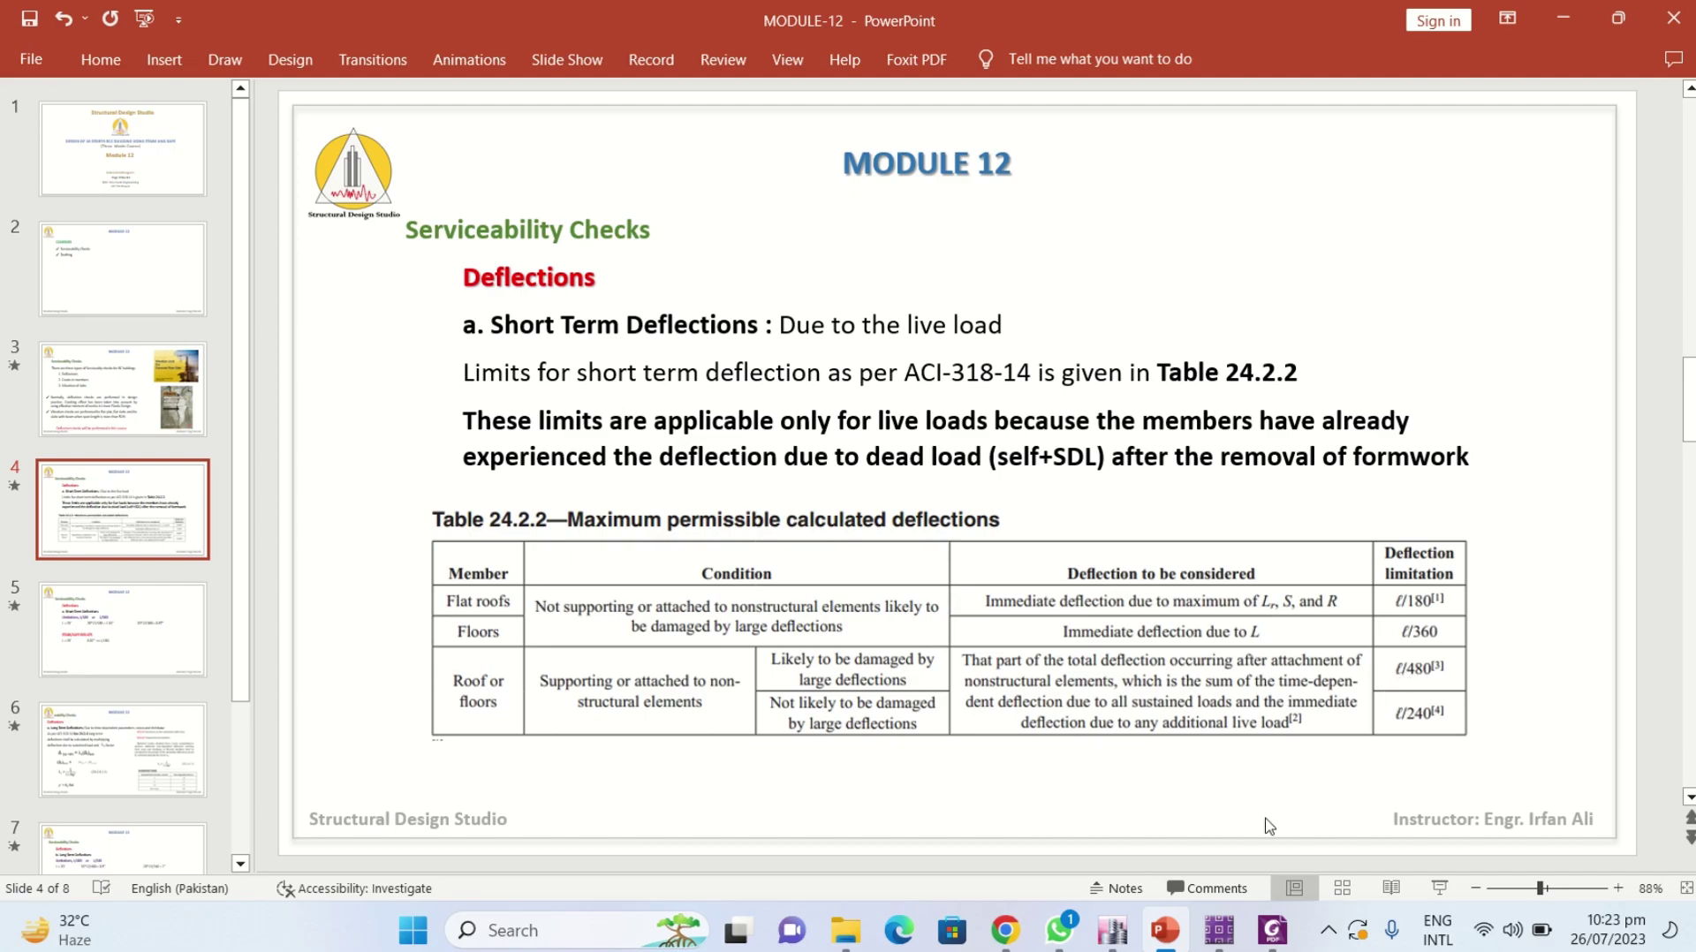
# - Compare the L/180 and L/360 limits on slide 5 with the Table 24.2.2 values on slide 4
pyautogui.scroll(-1, 1269, 826)
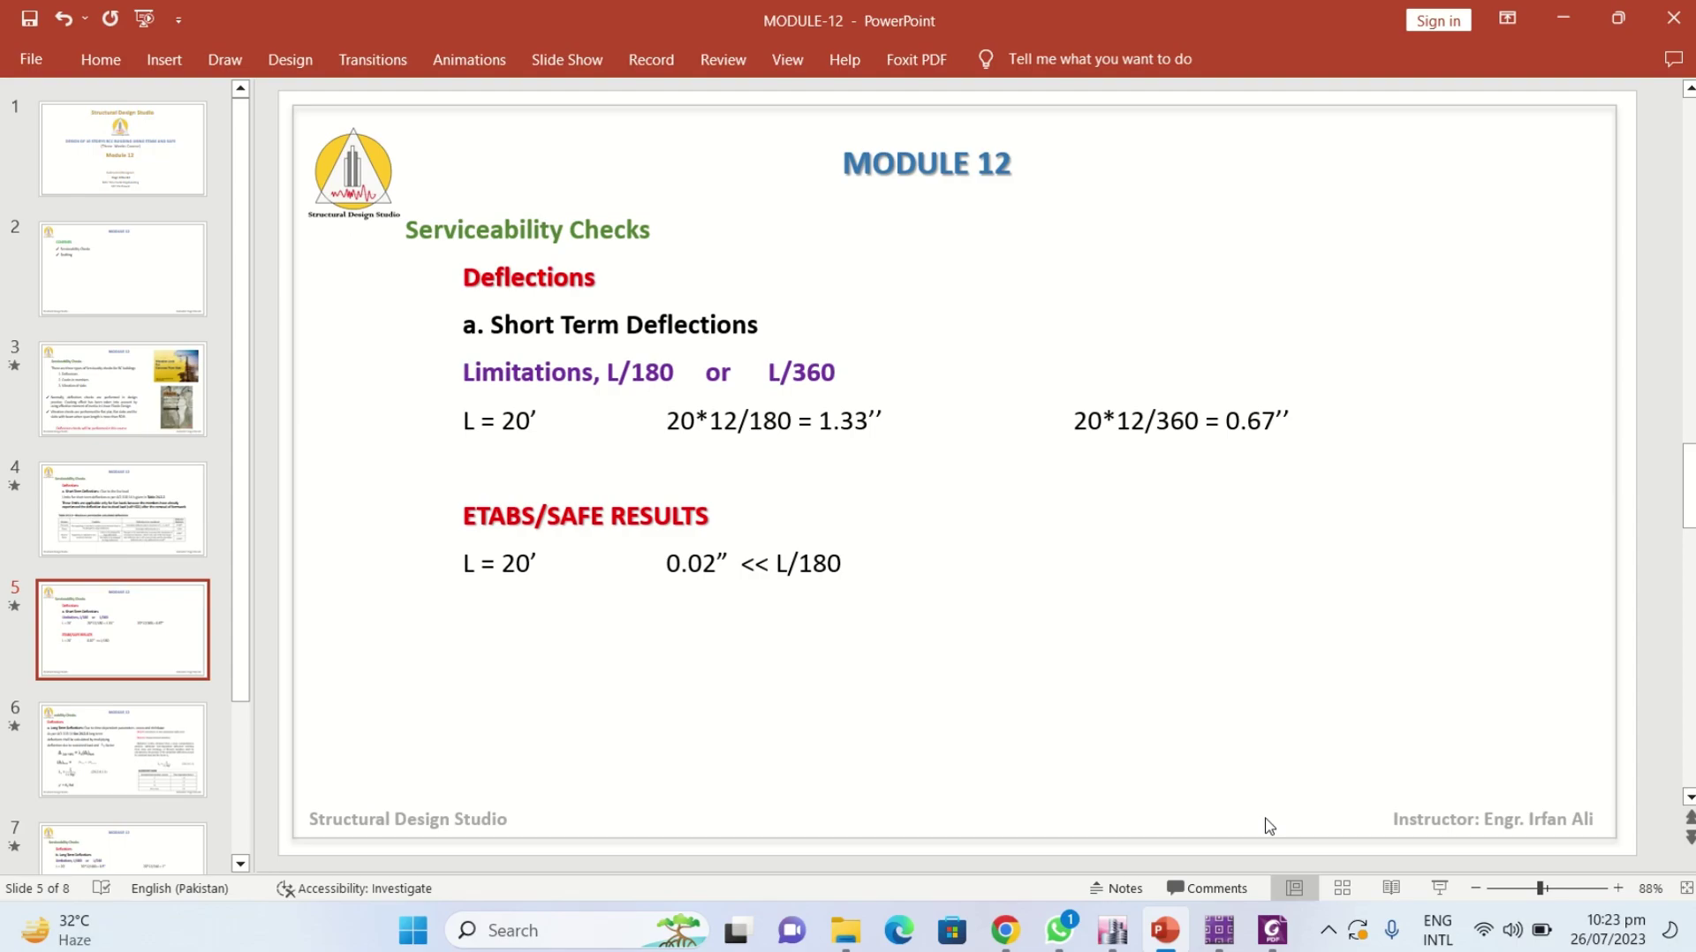
pyautogui.click(544, 444)
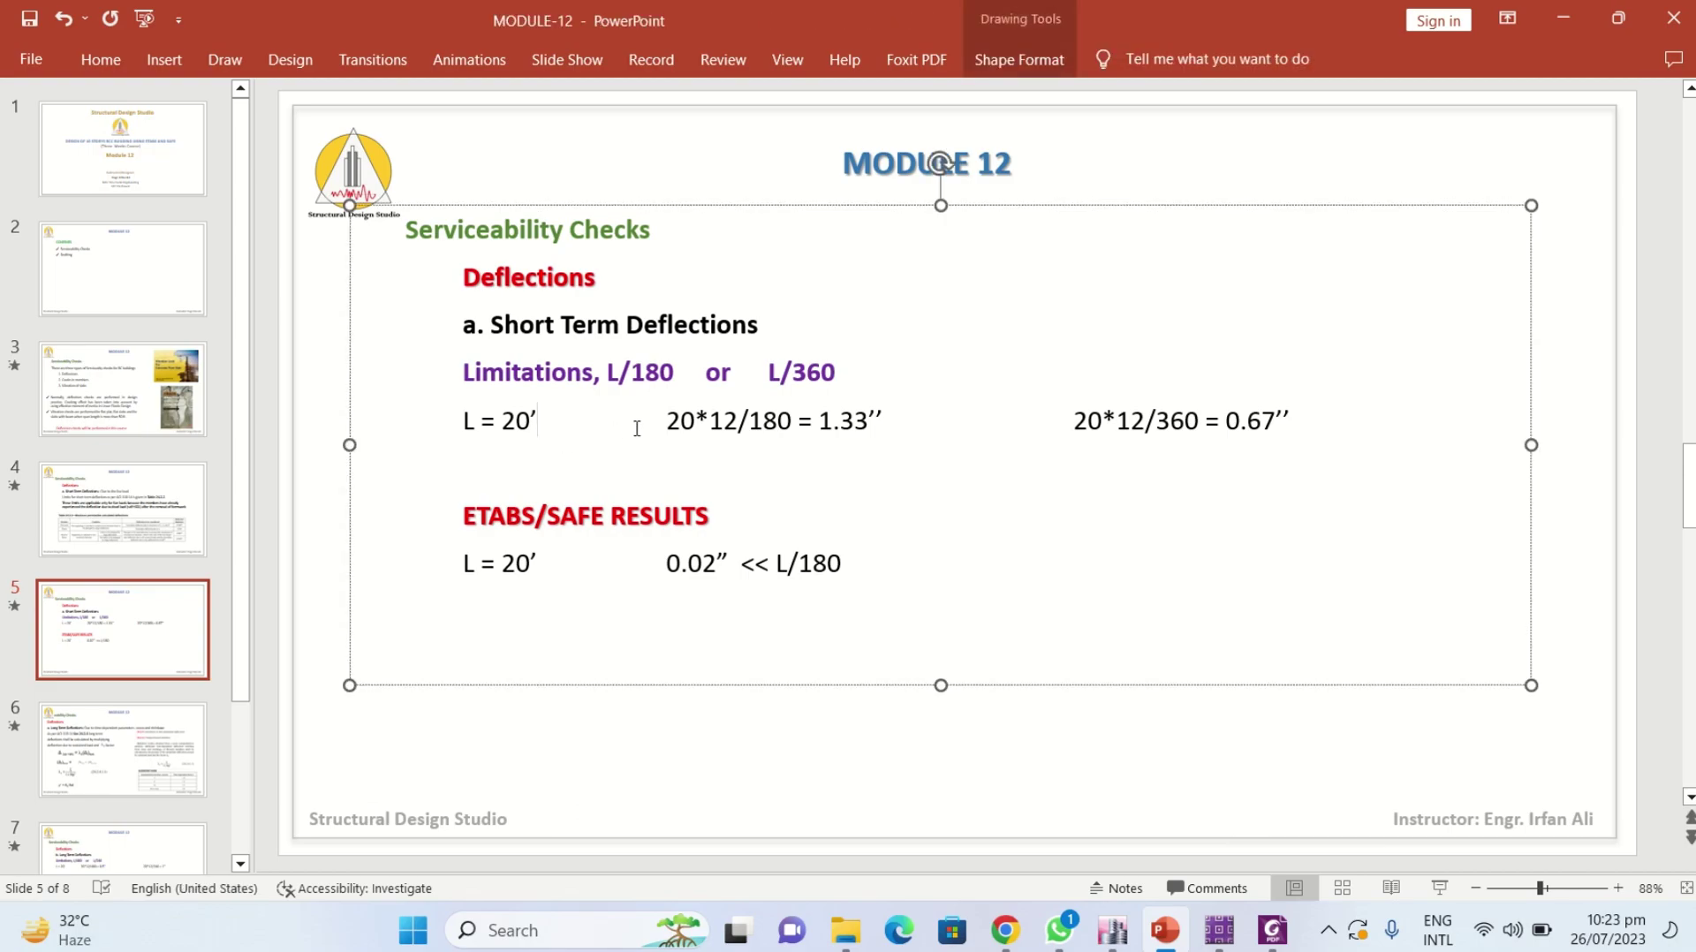
pyautogui.click(675, 378)
pyautogui.press('pageup')
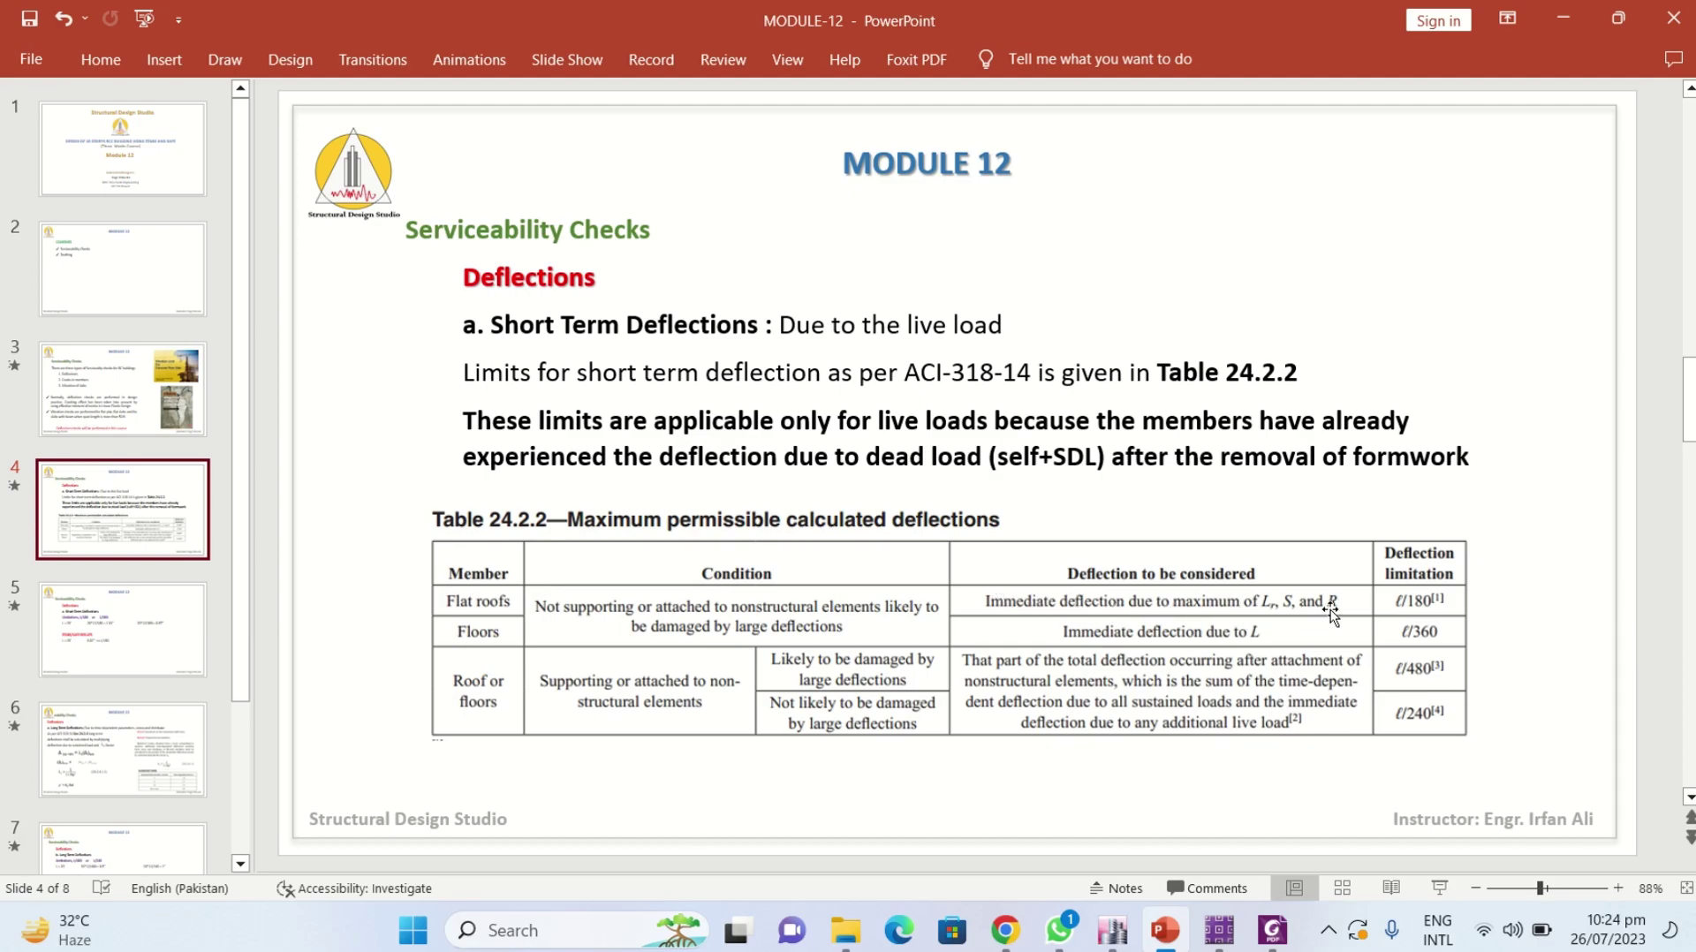
pyautogui.click(156, 609)
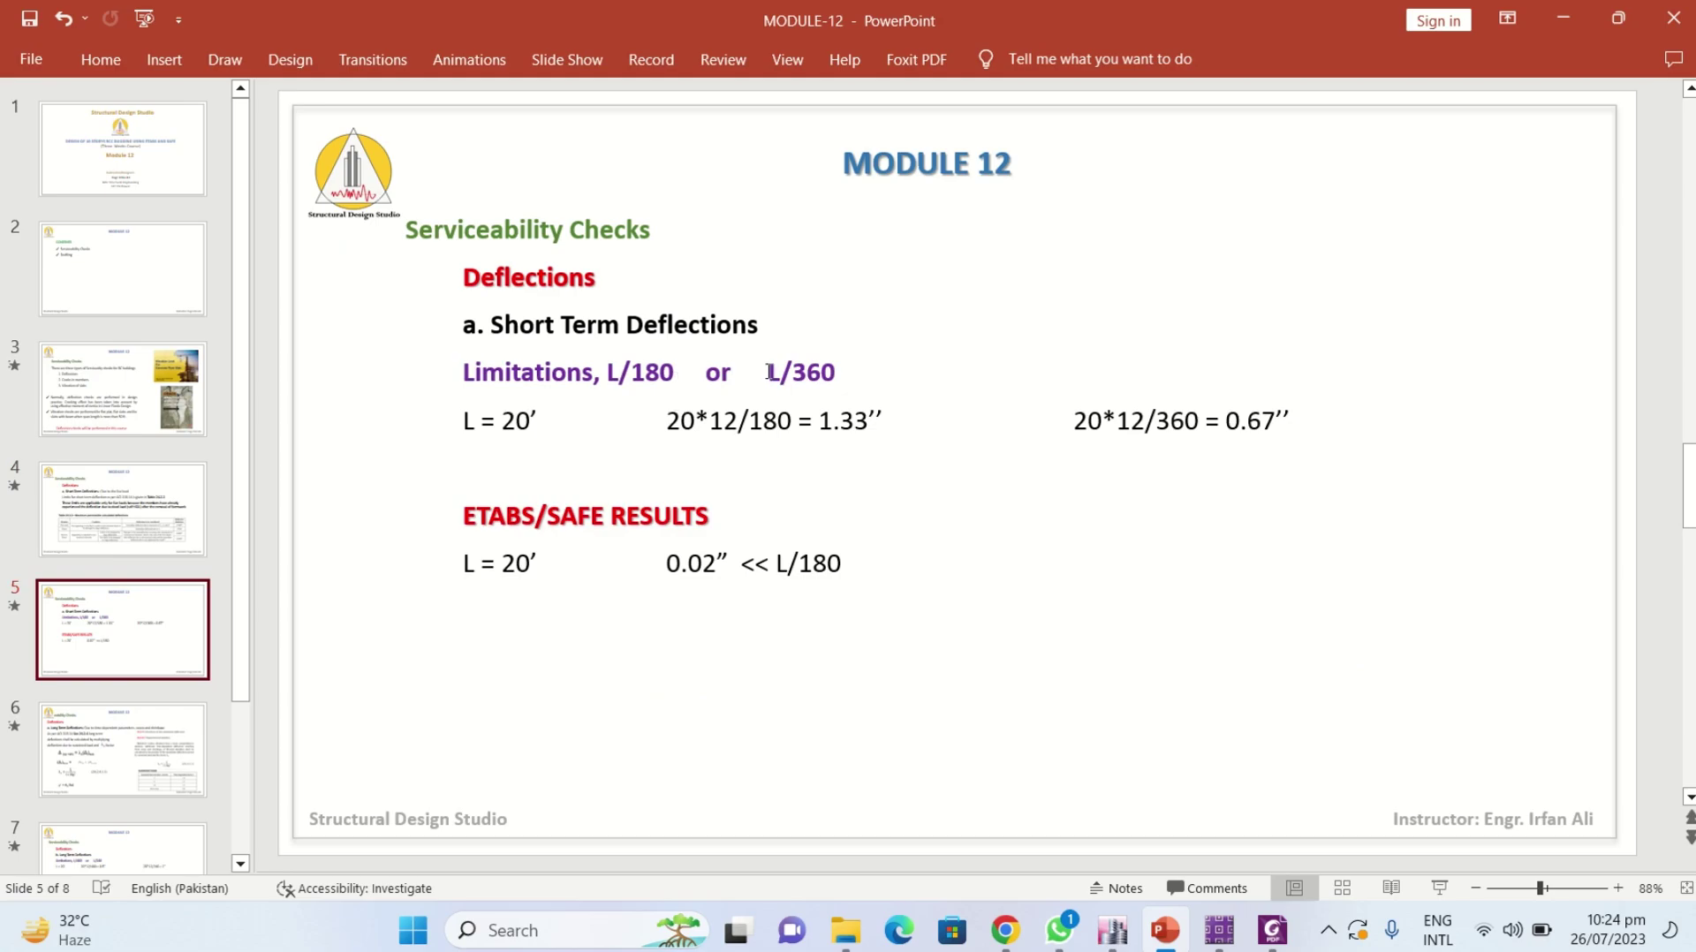
pyautogui.moveTo(768, 372); pyautogui.dragTo(840, 374)
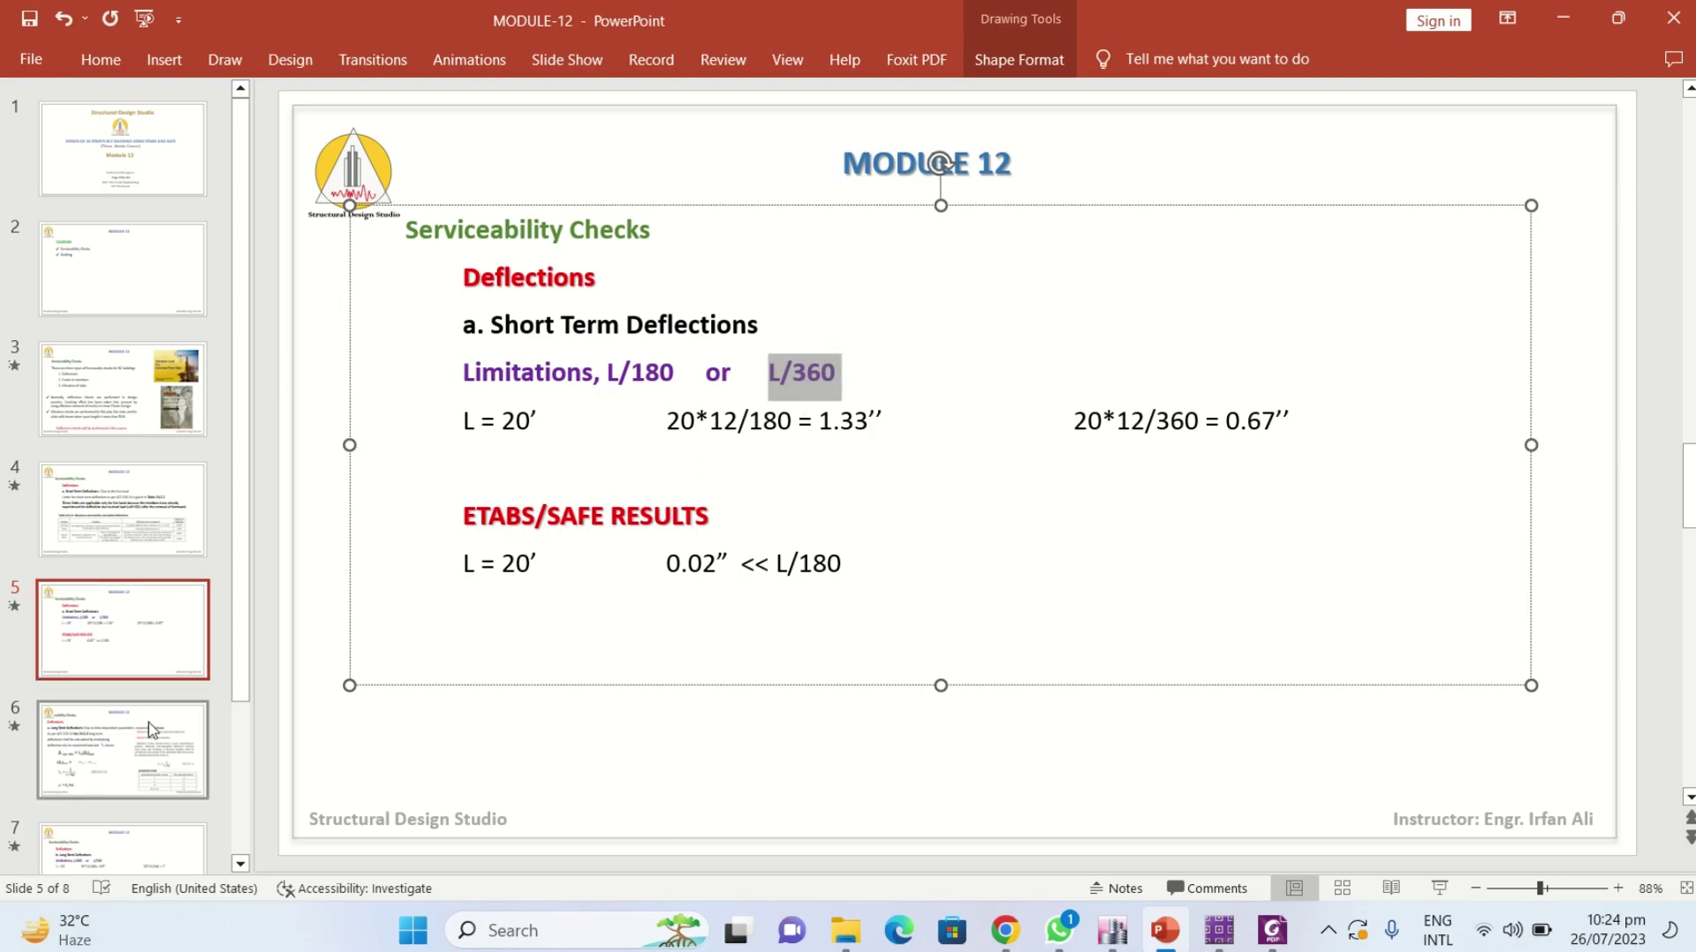
pyautogui.press('pageup')
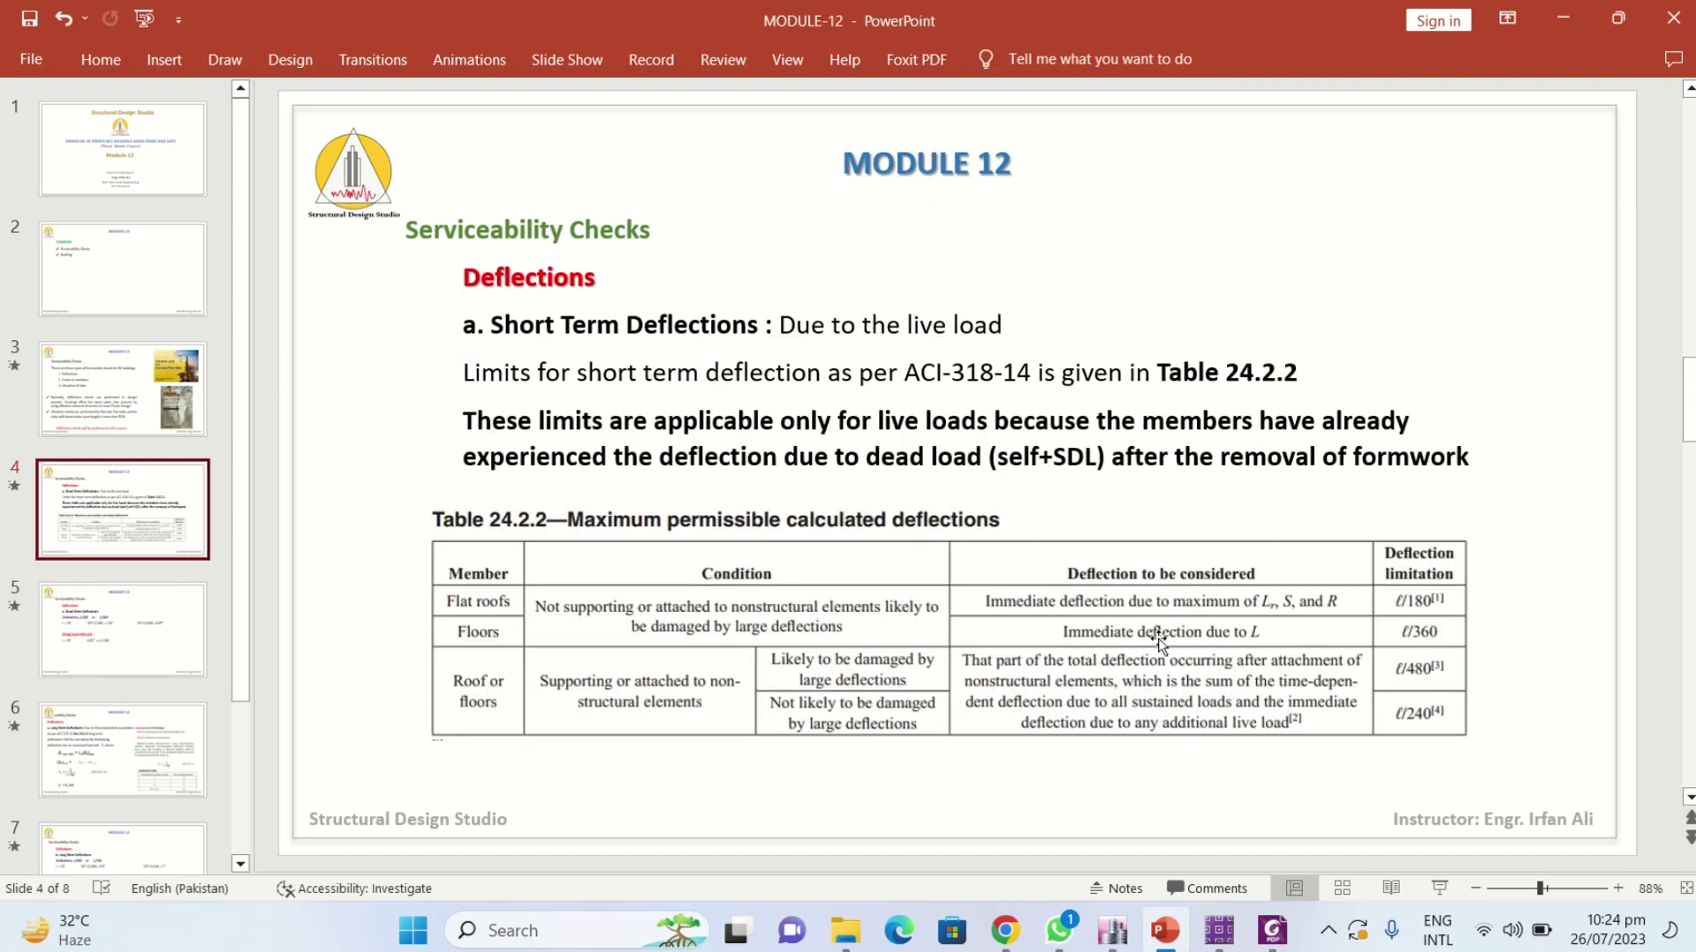
pyautogui.press('pagedown')
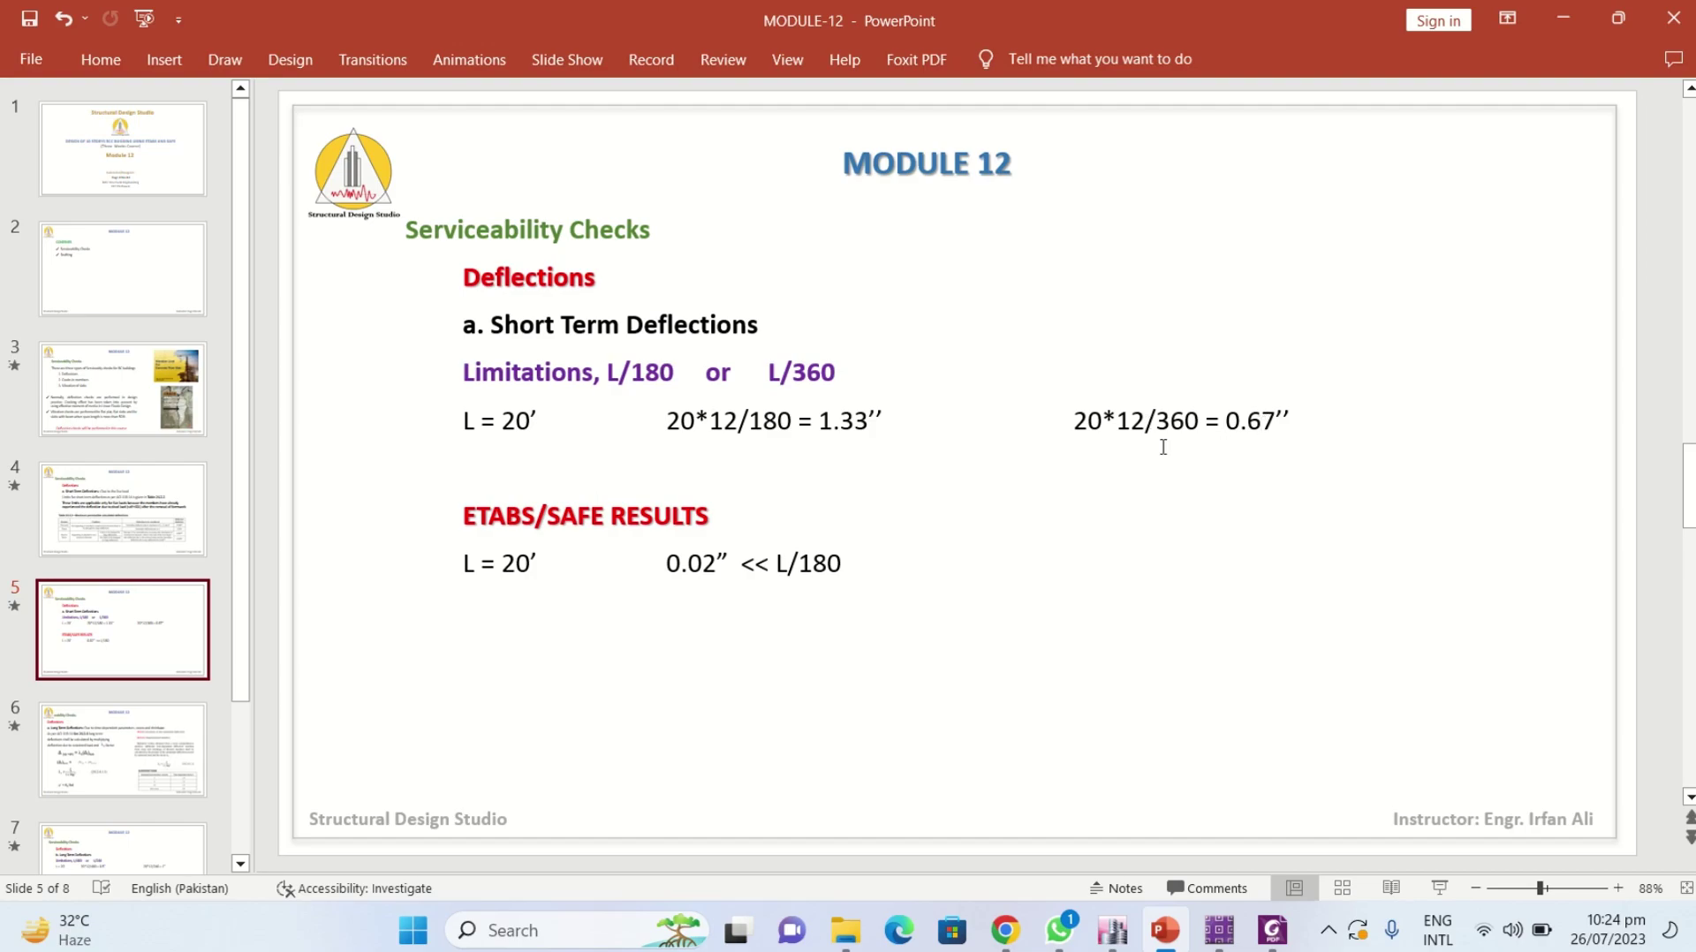
# - Highlight the 1.33'' and 0.67'' limit values on slide 5, then switch to ETABS
pyautogui.moveTo(1232, 425); pyautogui.dragTo(1283, 456)
pyautogui.click(1207, 747)
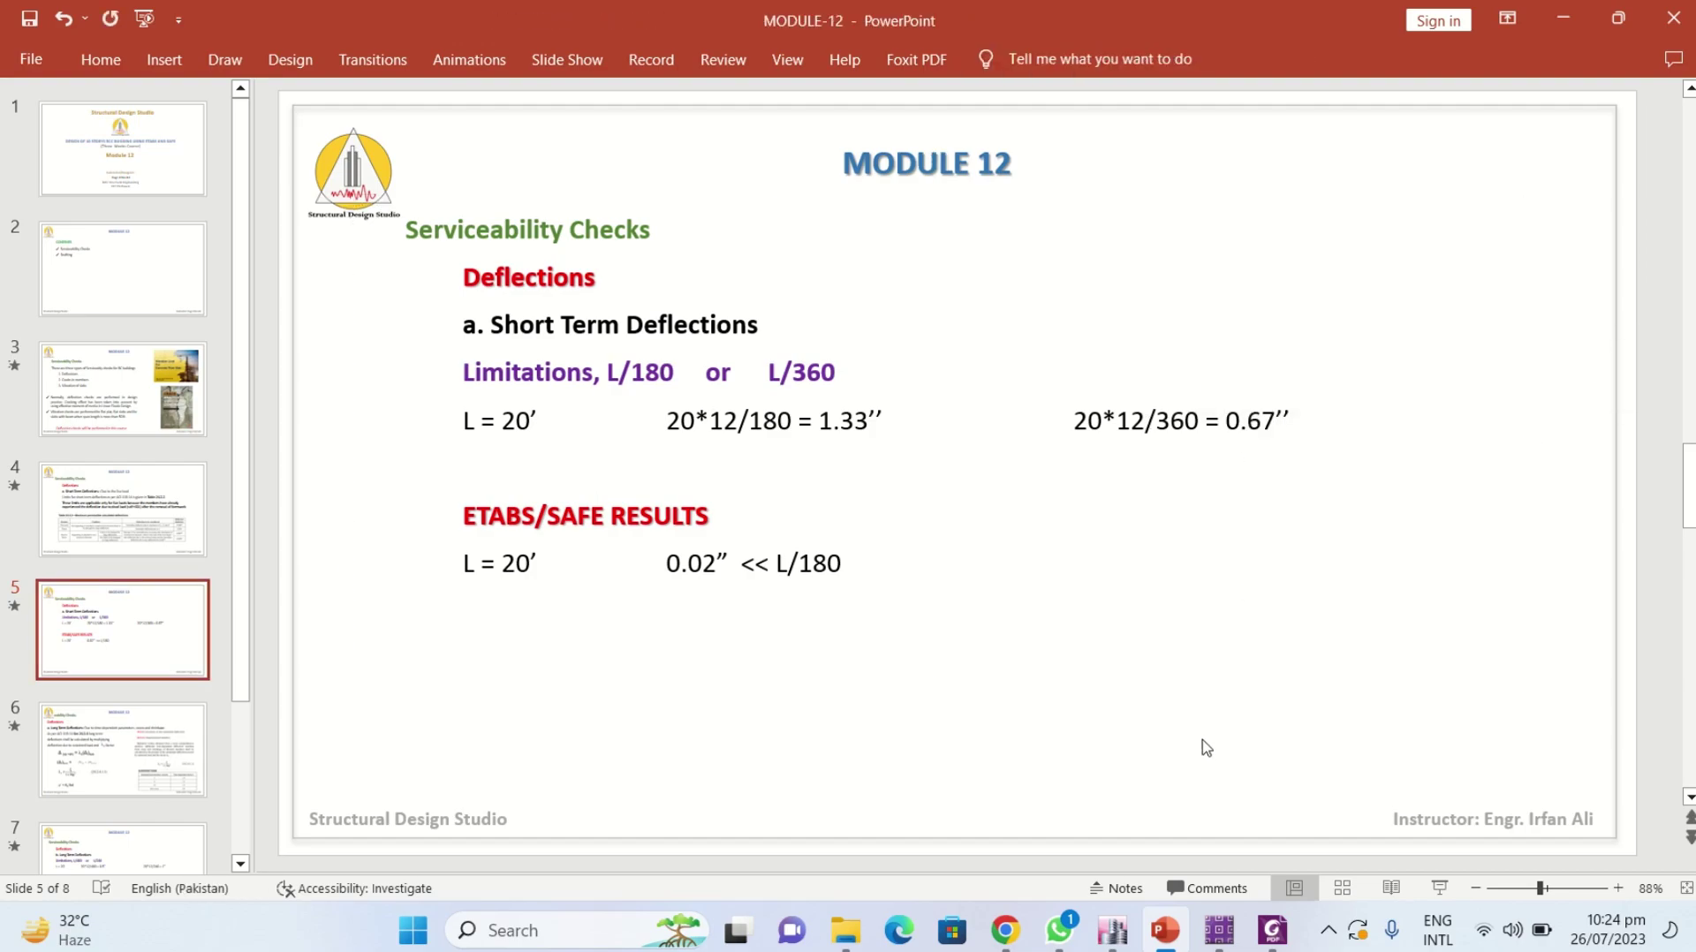
pyautogui.click(1288, 426)
pyautogui.moveTo(1288, 426); pyautogui.dragTo(667, 426)
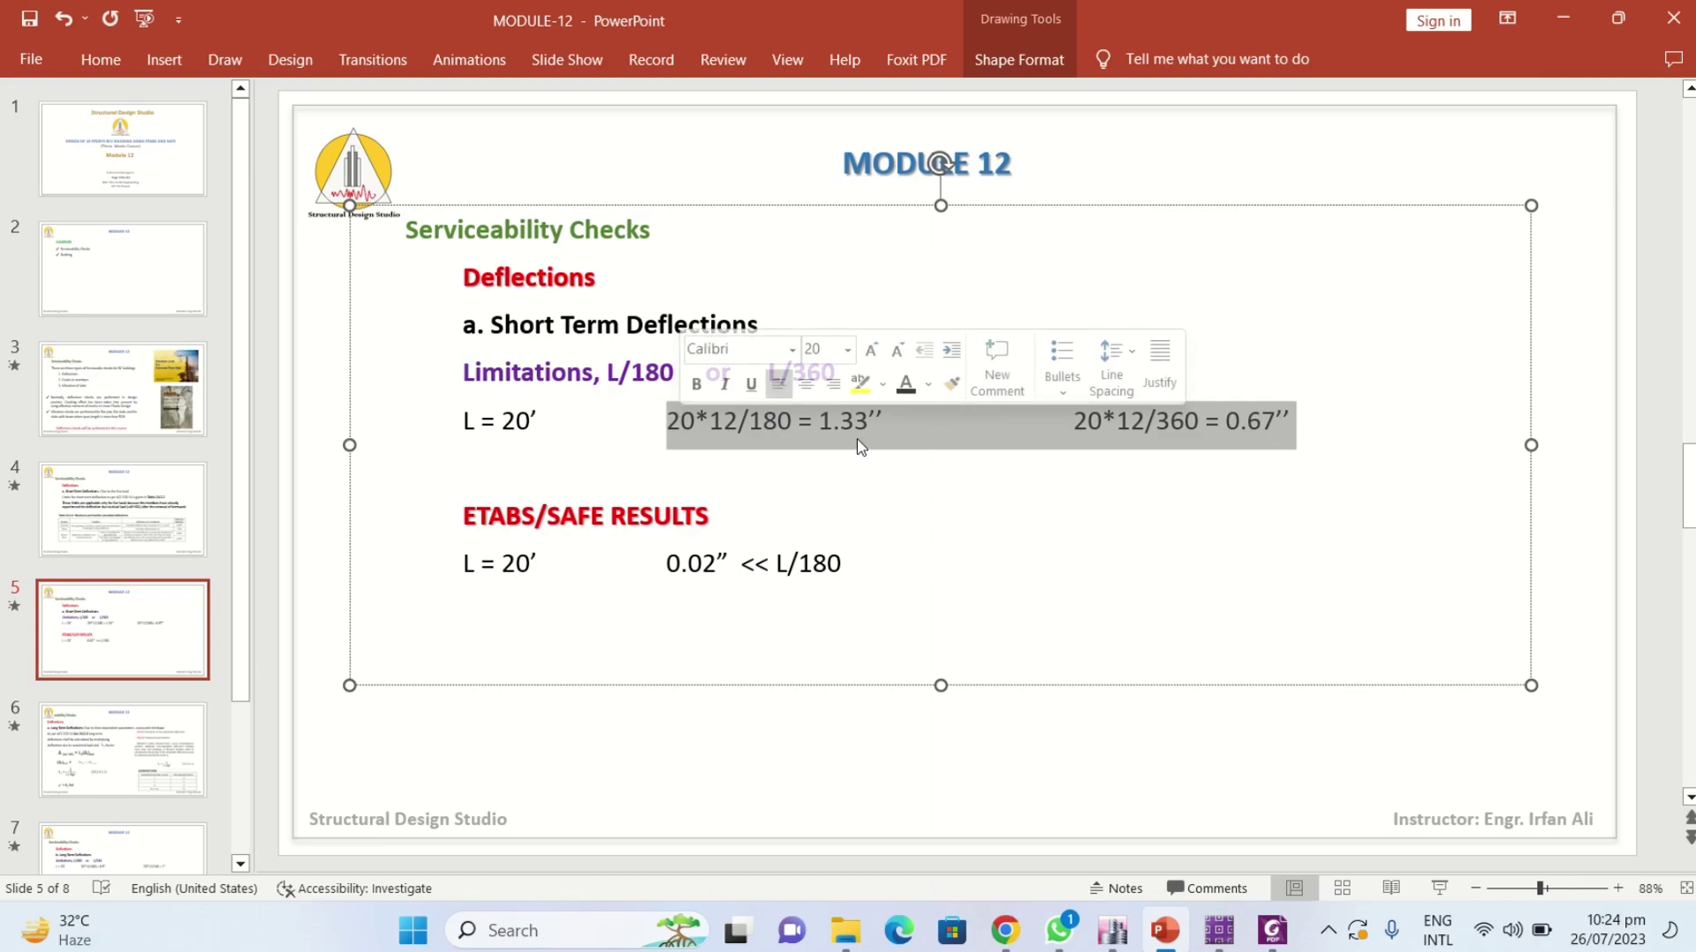
pyautogui.click(819, 423)
pyautogui.moveTo(819, 423); pyautogui.dragTo(882, 422)
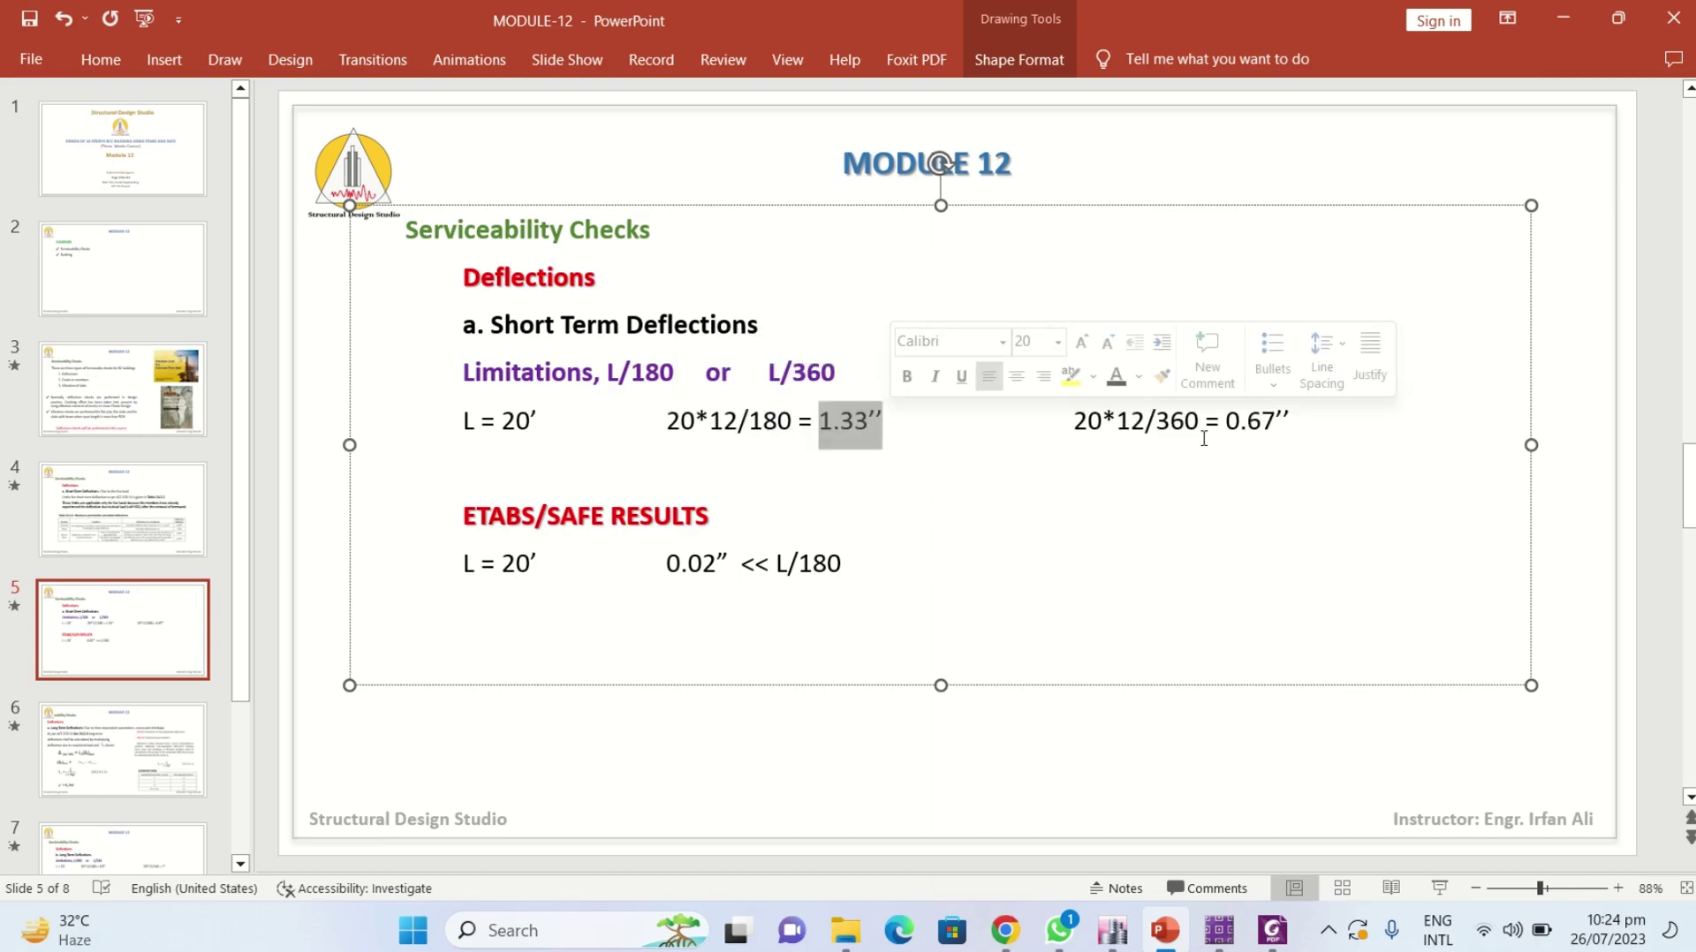
pyautogui.moveTo(1227, 426); pyautogui.dragTo(1276, 426)
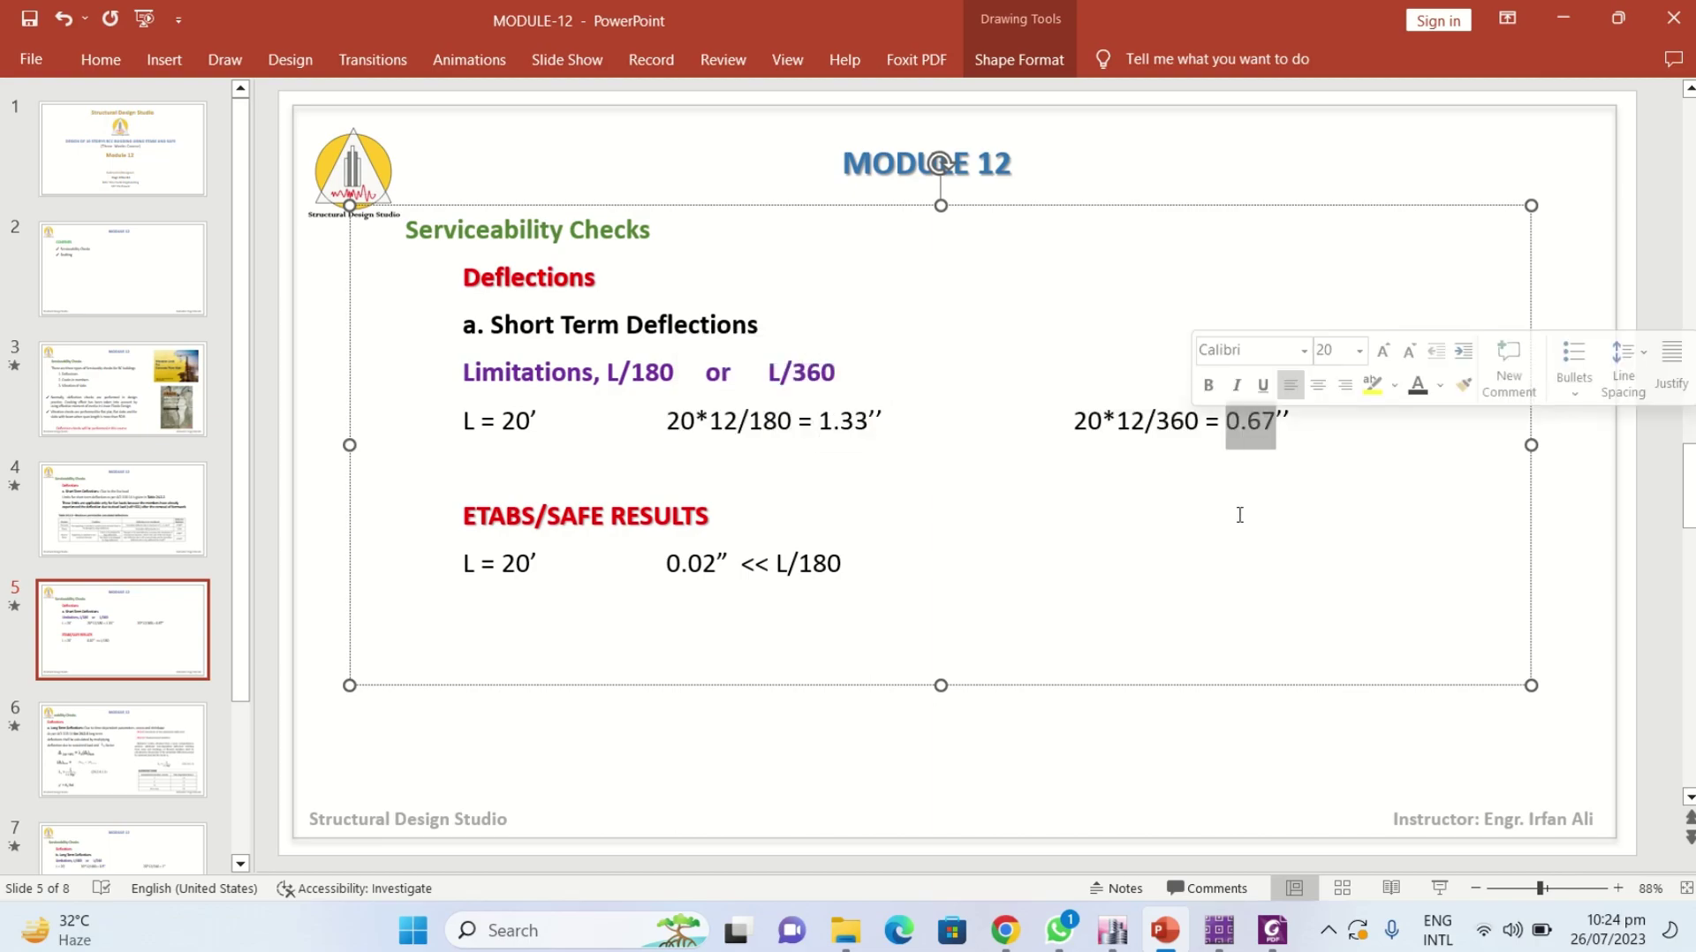
pyautogui.click(999, 777)
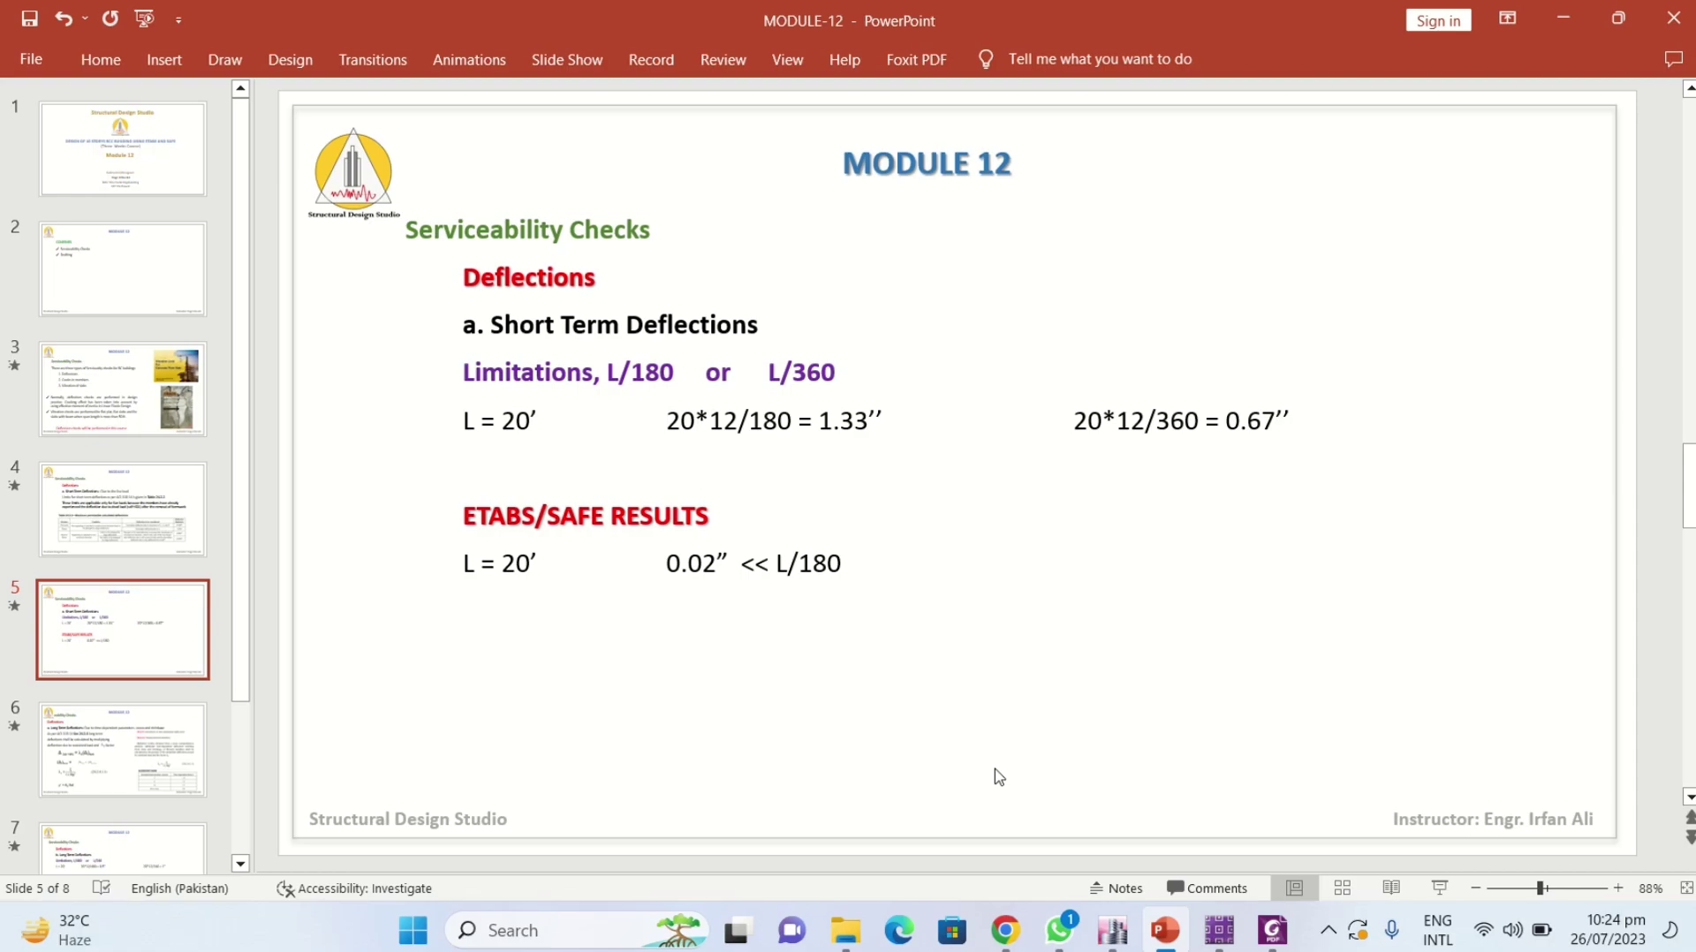
pyautogui.click(1112, 930)
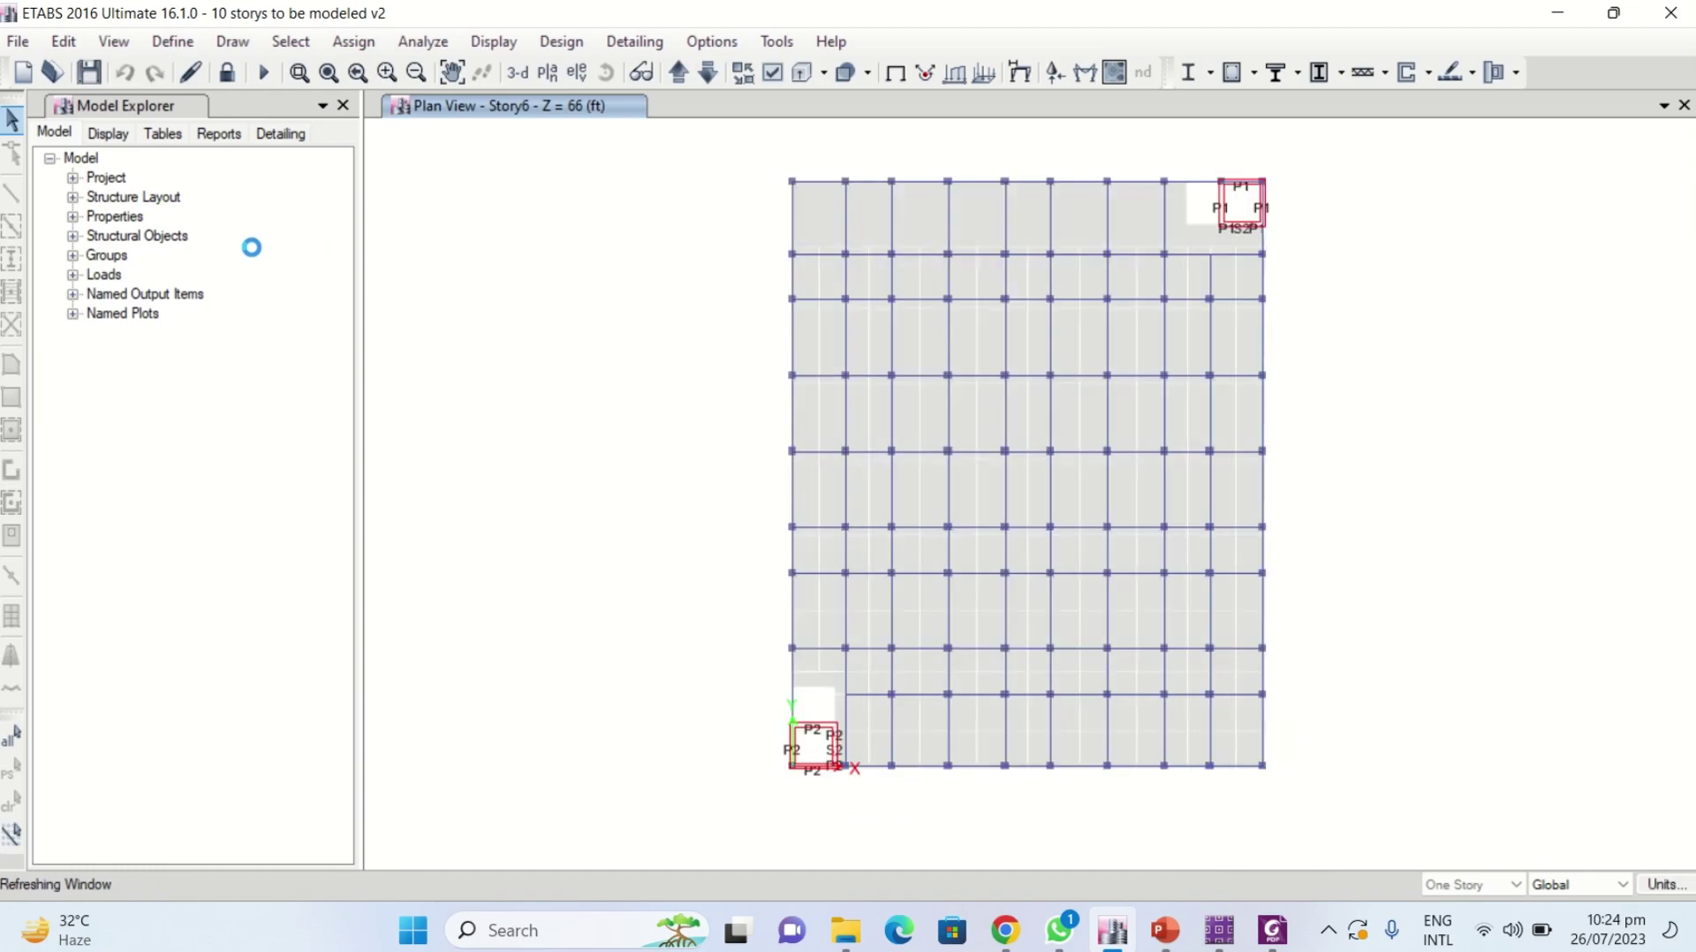
# - Export Story7 as a SAFE V12 .f2k file named 'deflection check slab 7' in the safe folder
pyautogui.click(18, 41)
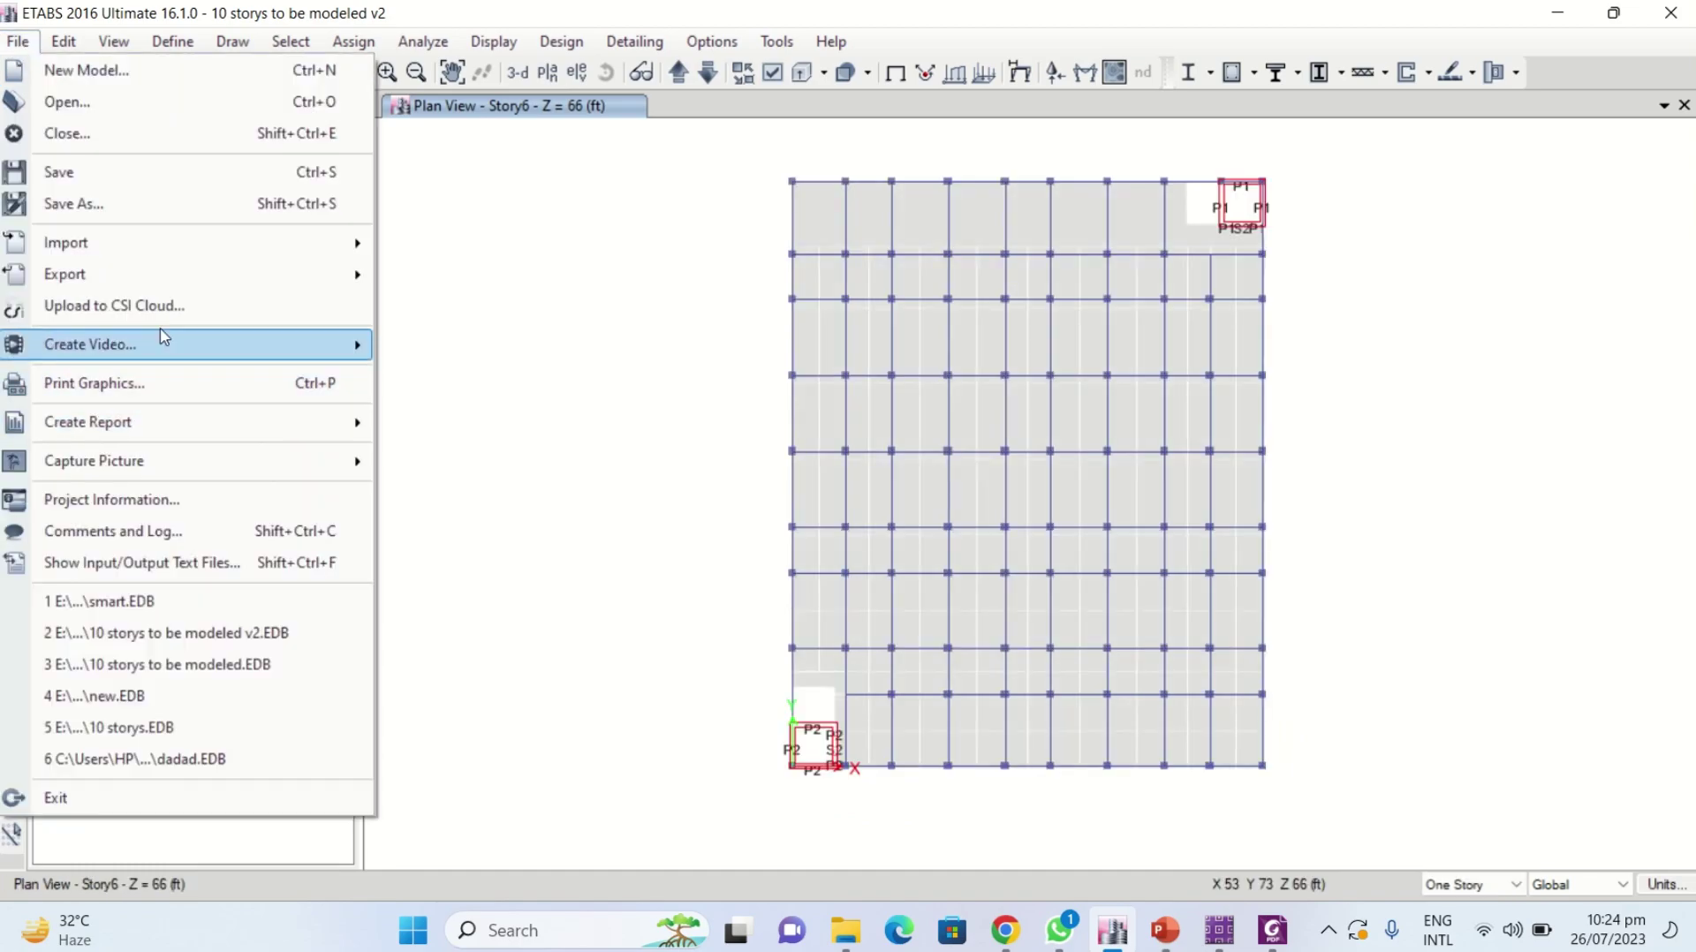
pyautogui.moveTo(152, 279)
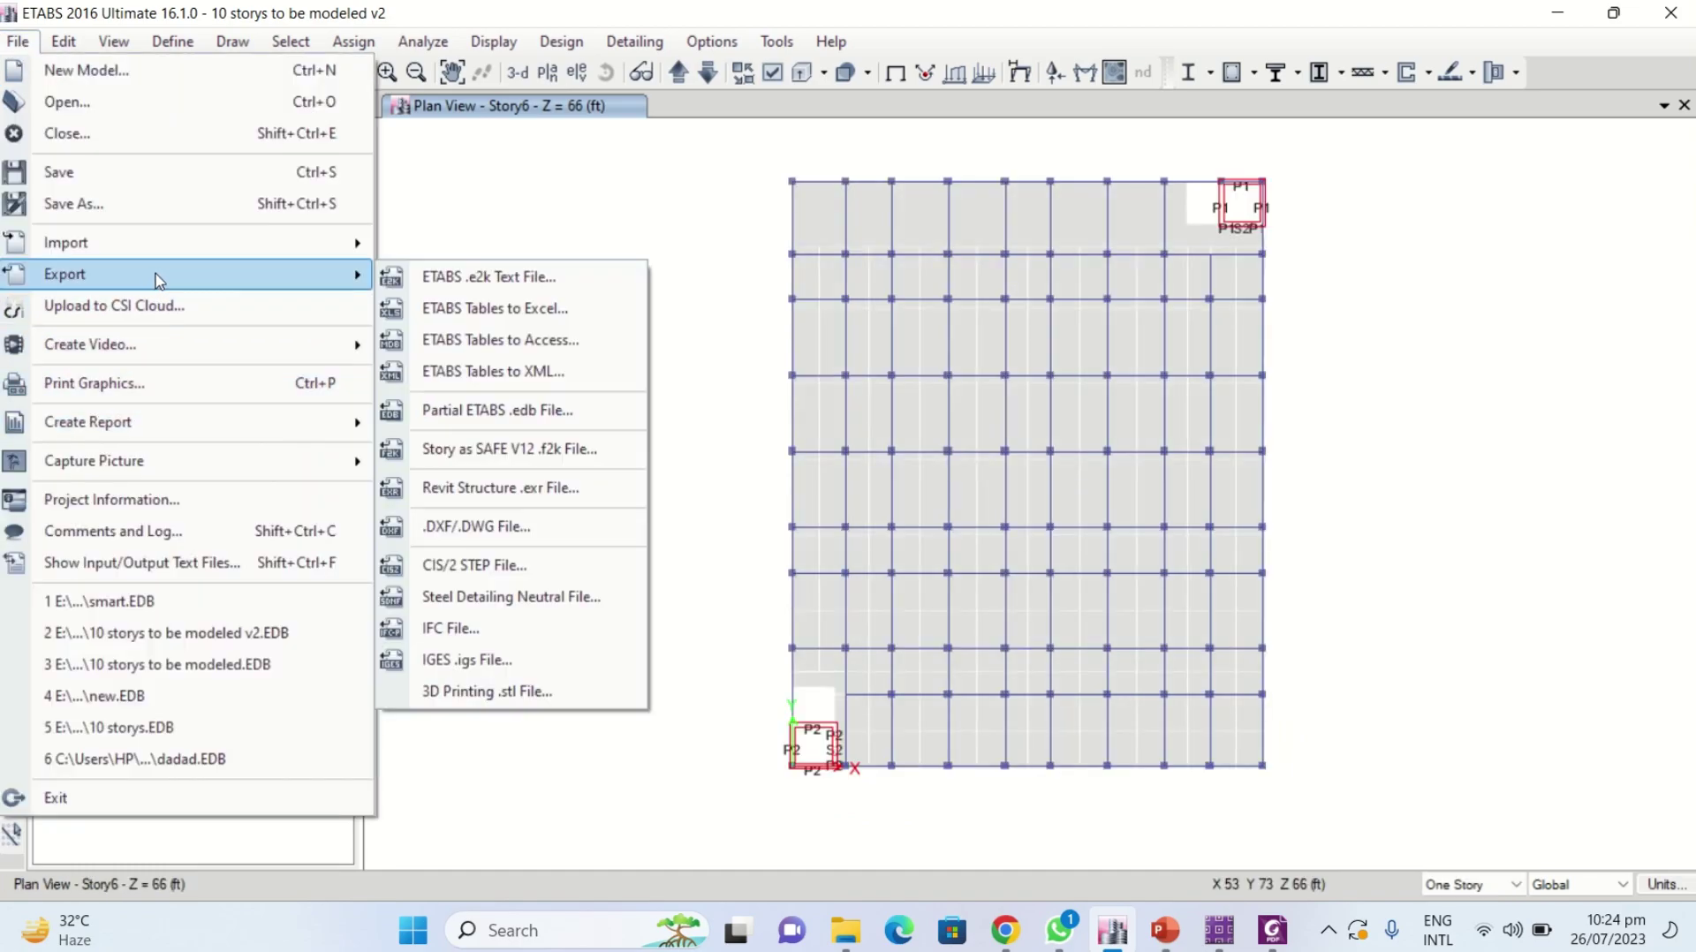
pyautogui.click(451, 457)
pyautogui.click(880, 298)
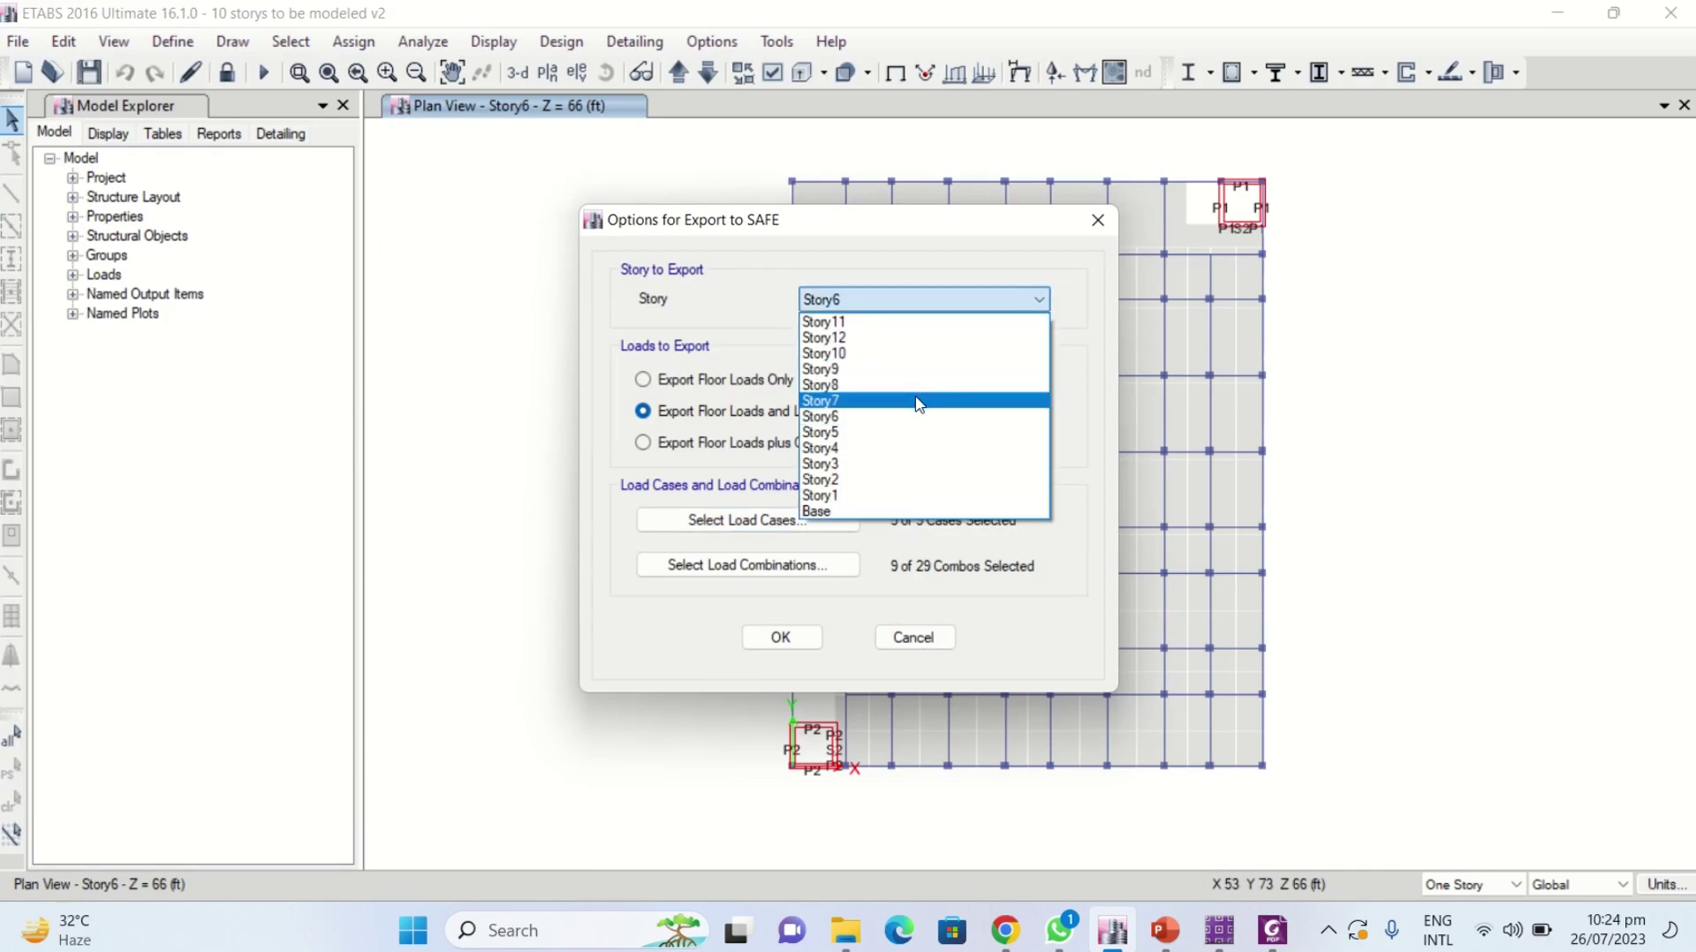
pyautogui.click(894, 402)
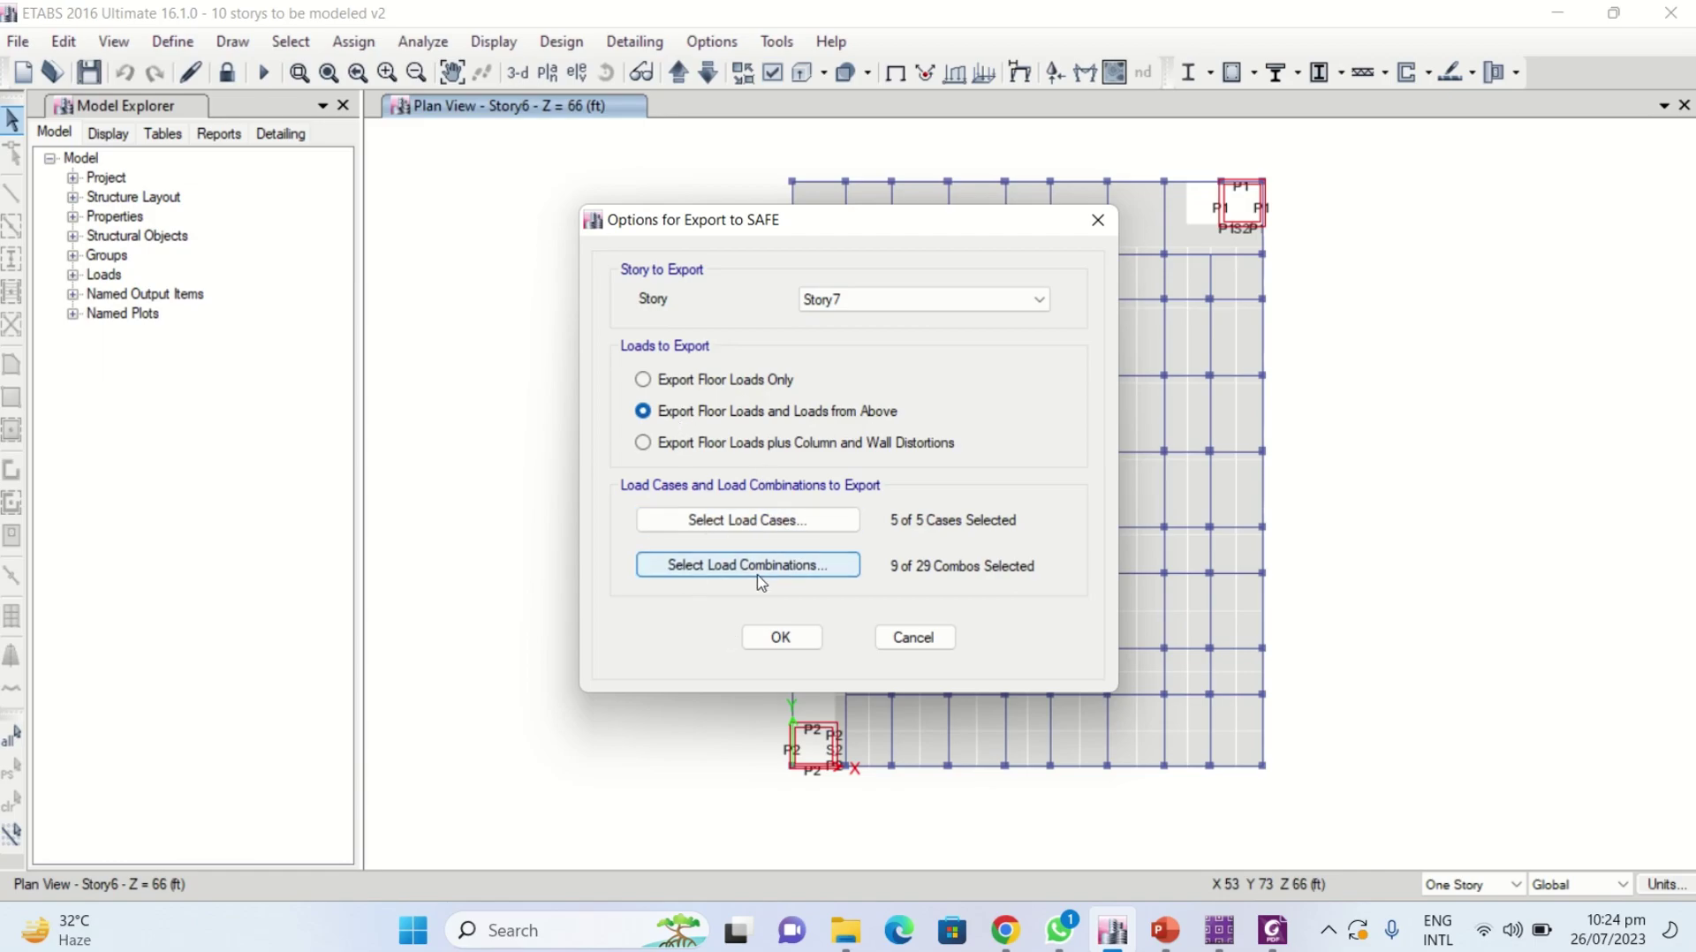
pyautogui.click(782, 638)
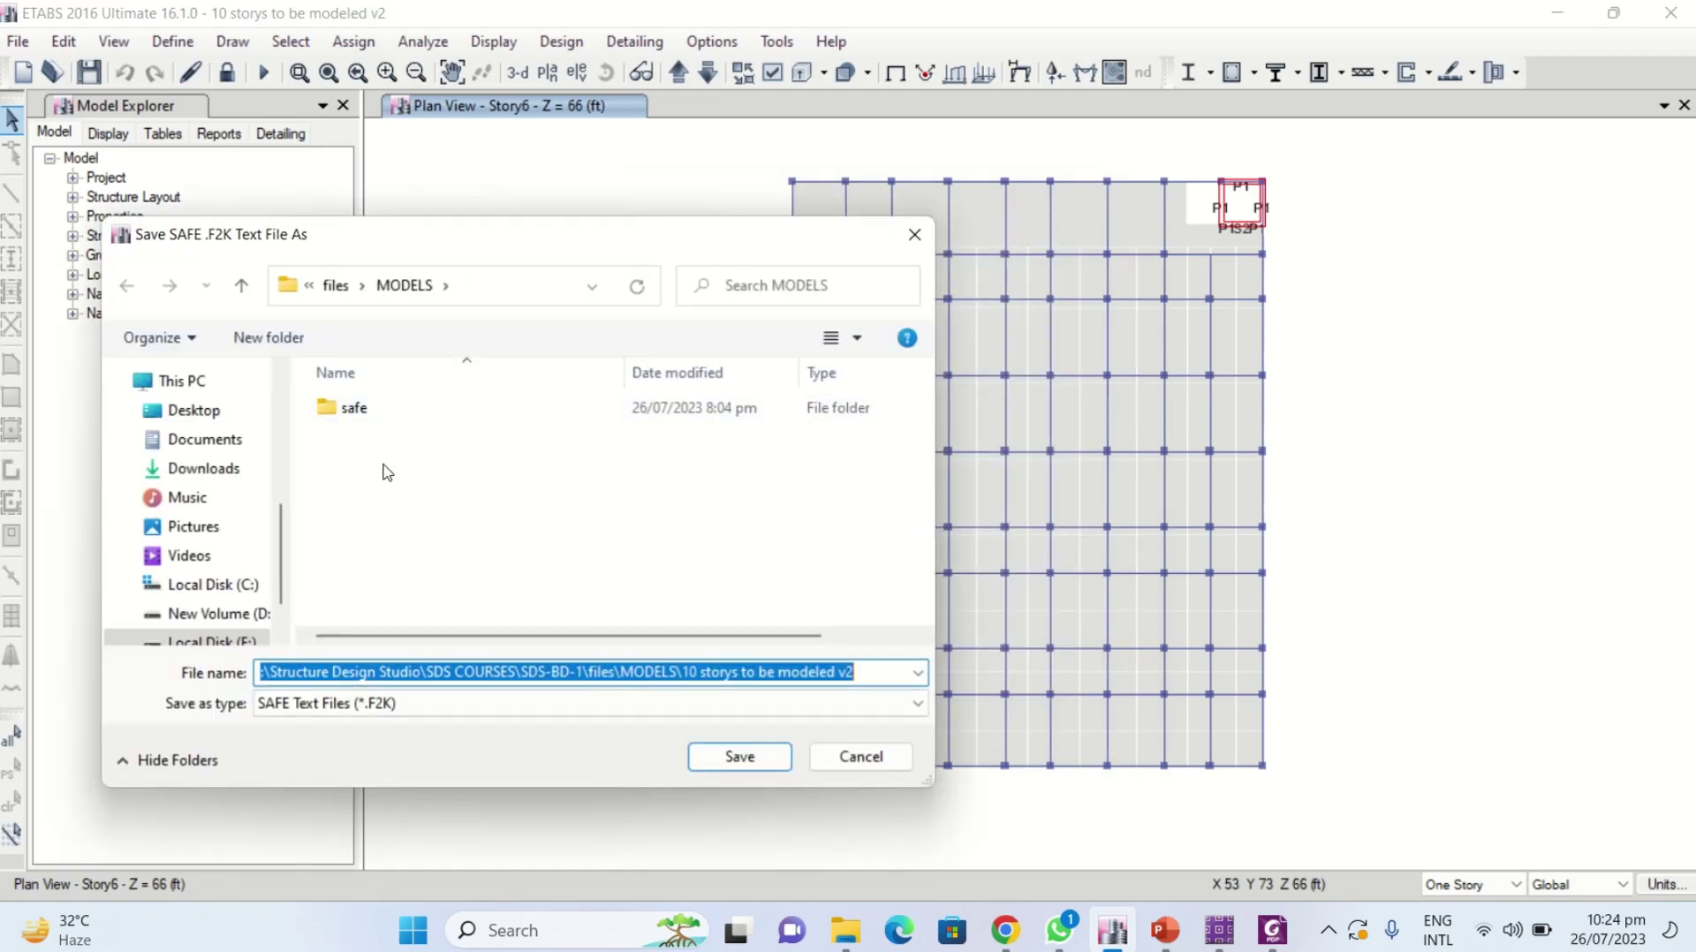
pyautogui.doubleClick(386, 413)
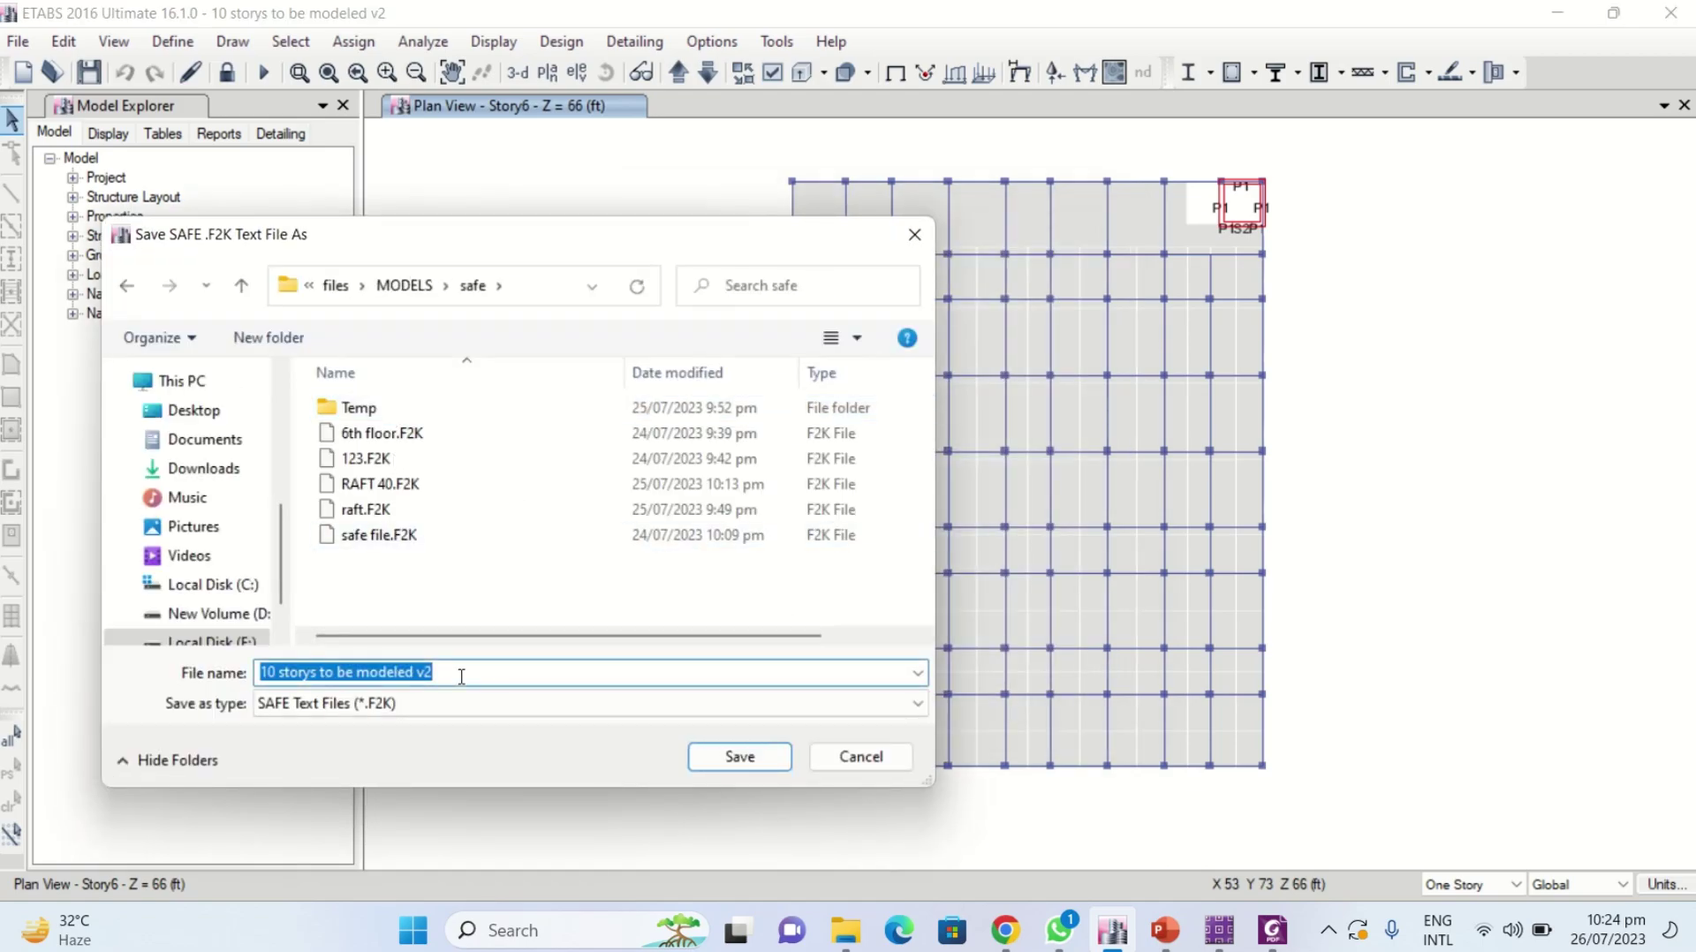
pyautogui.write('def')
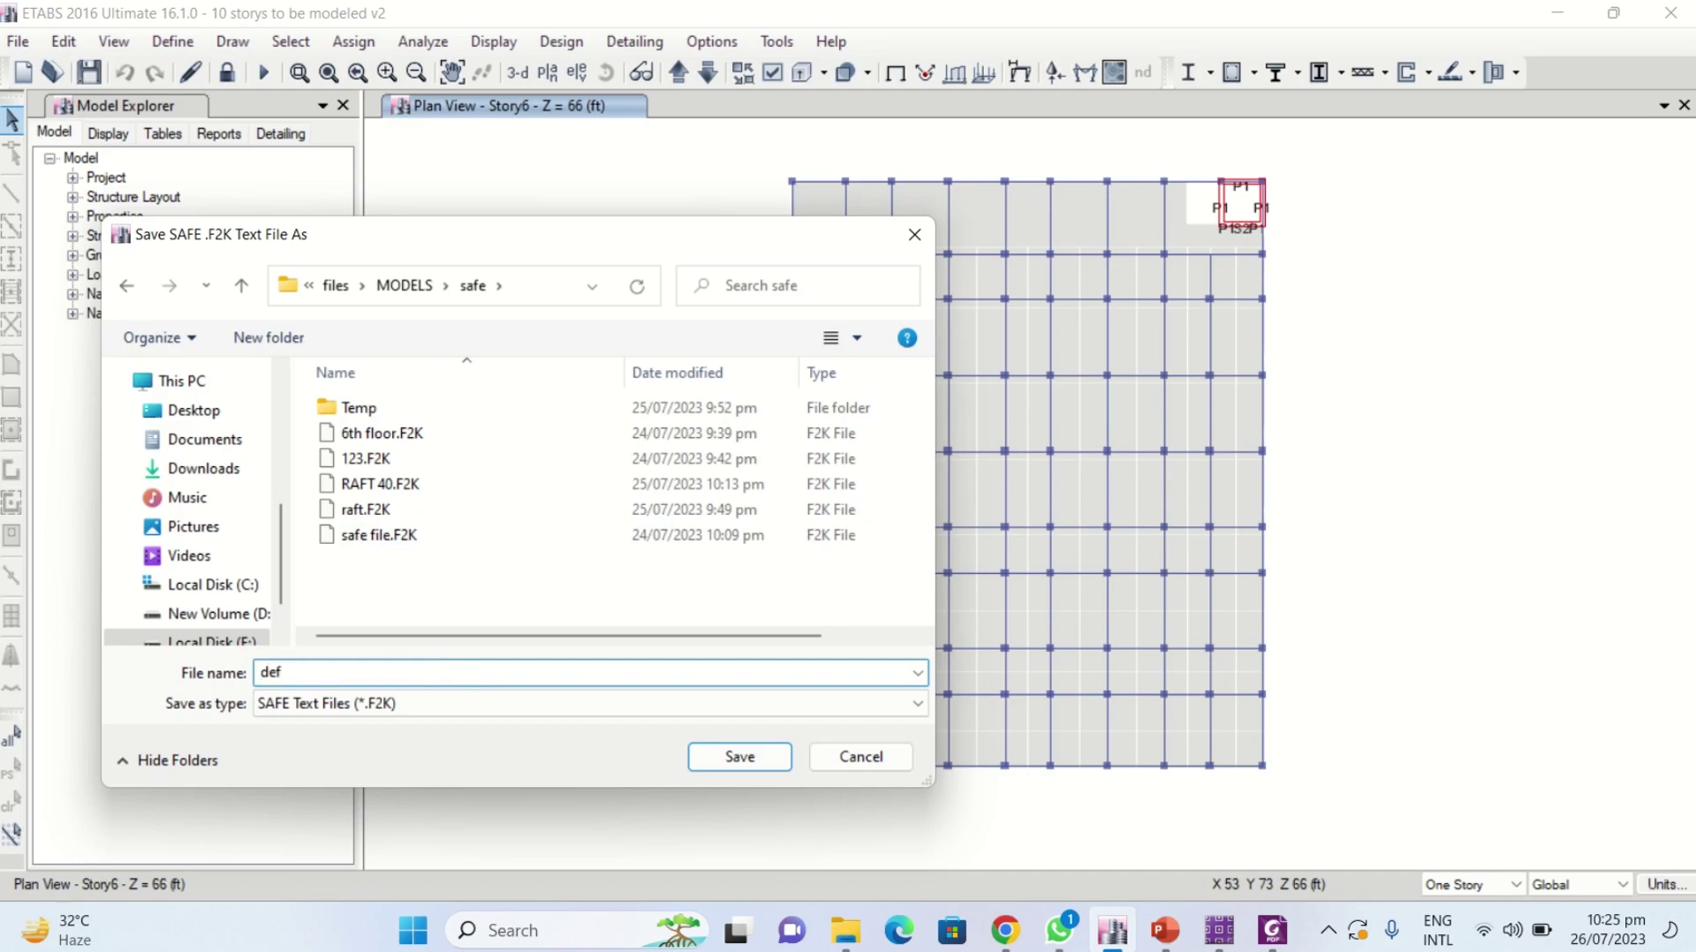
pyautogui.write('lection check slab 7')
pyautogui.press('Return')
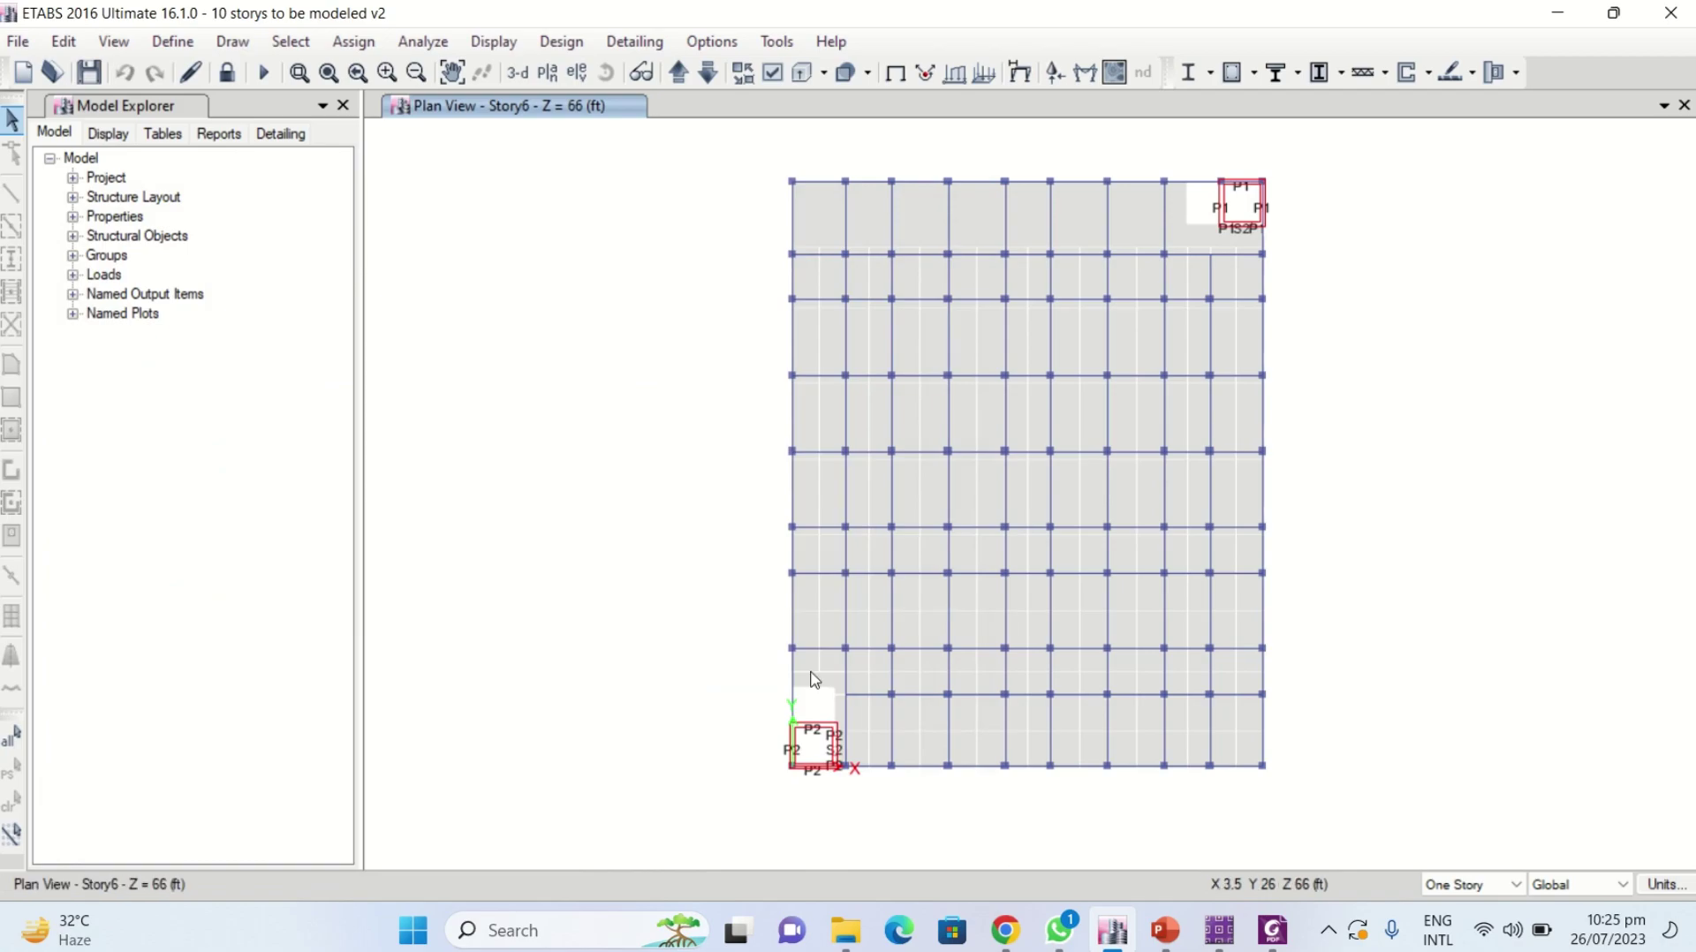
# - In SAFE, import the 'deflection check slab 7.F2K' file
pyautogui.moveTo(1228, 926)
pyautogui.click(1254, 777)
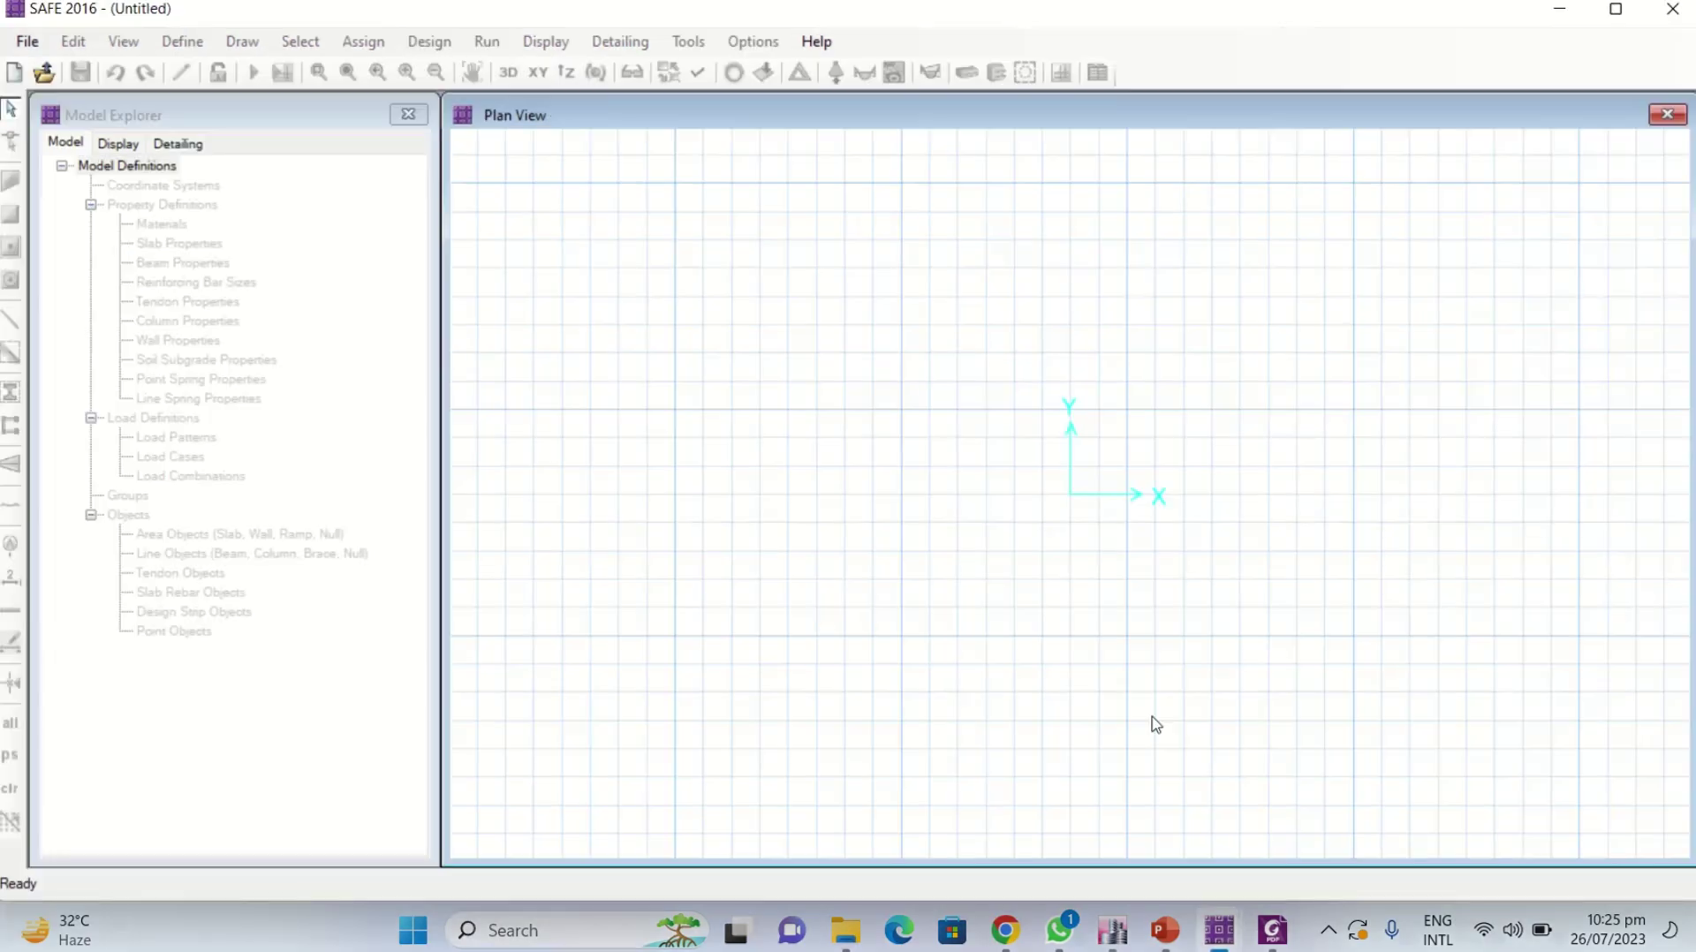
pyautogui.click(27, 40)
pyautogui.moveTo(106, 242)
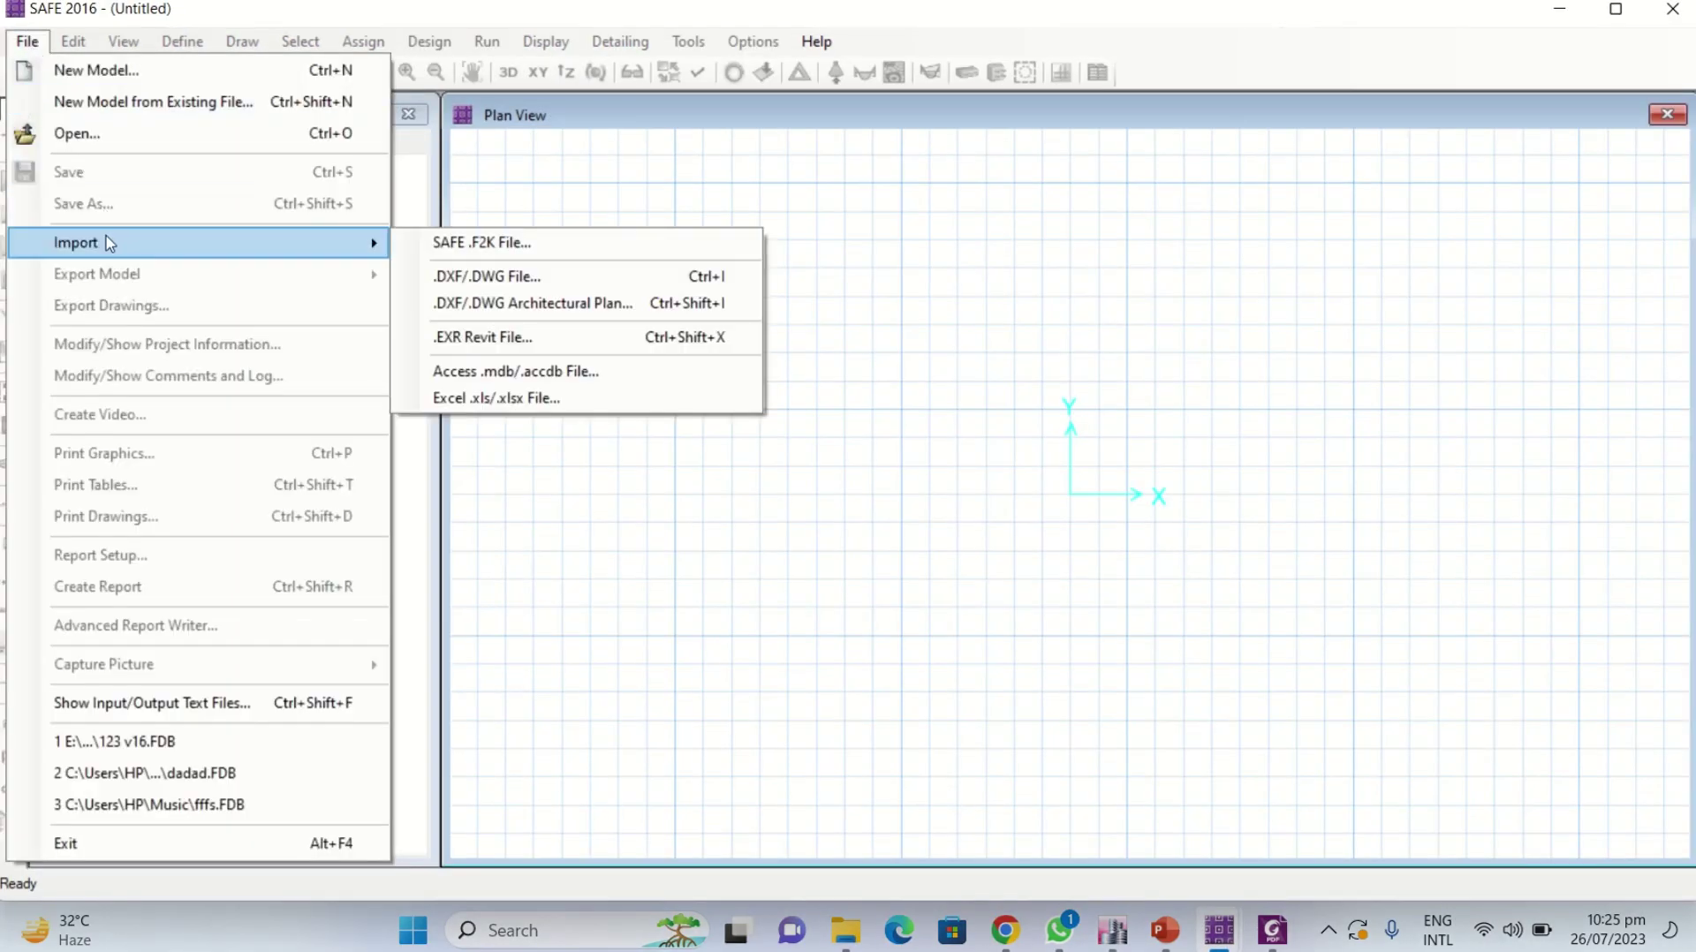
pyautogui.click(458, 254)
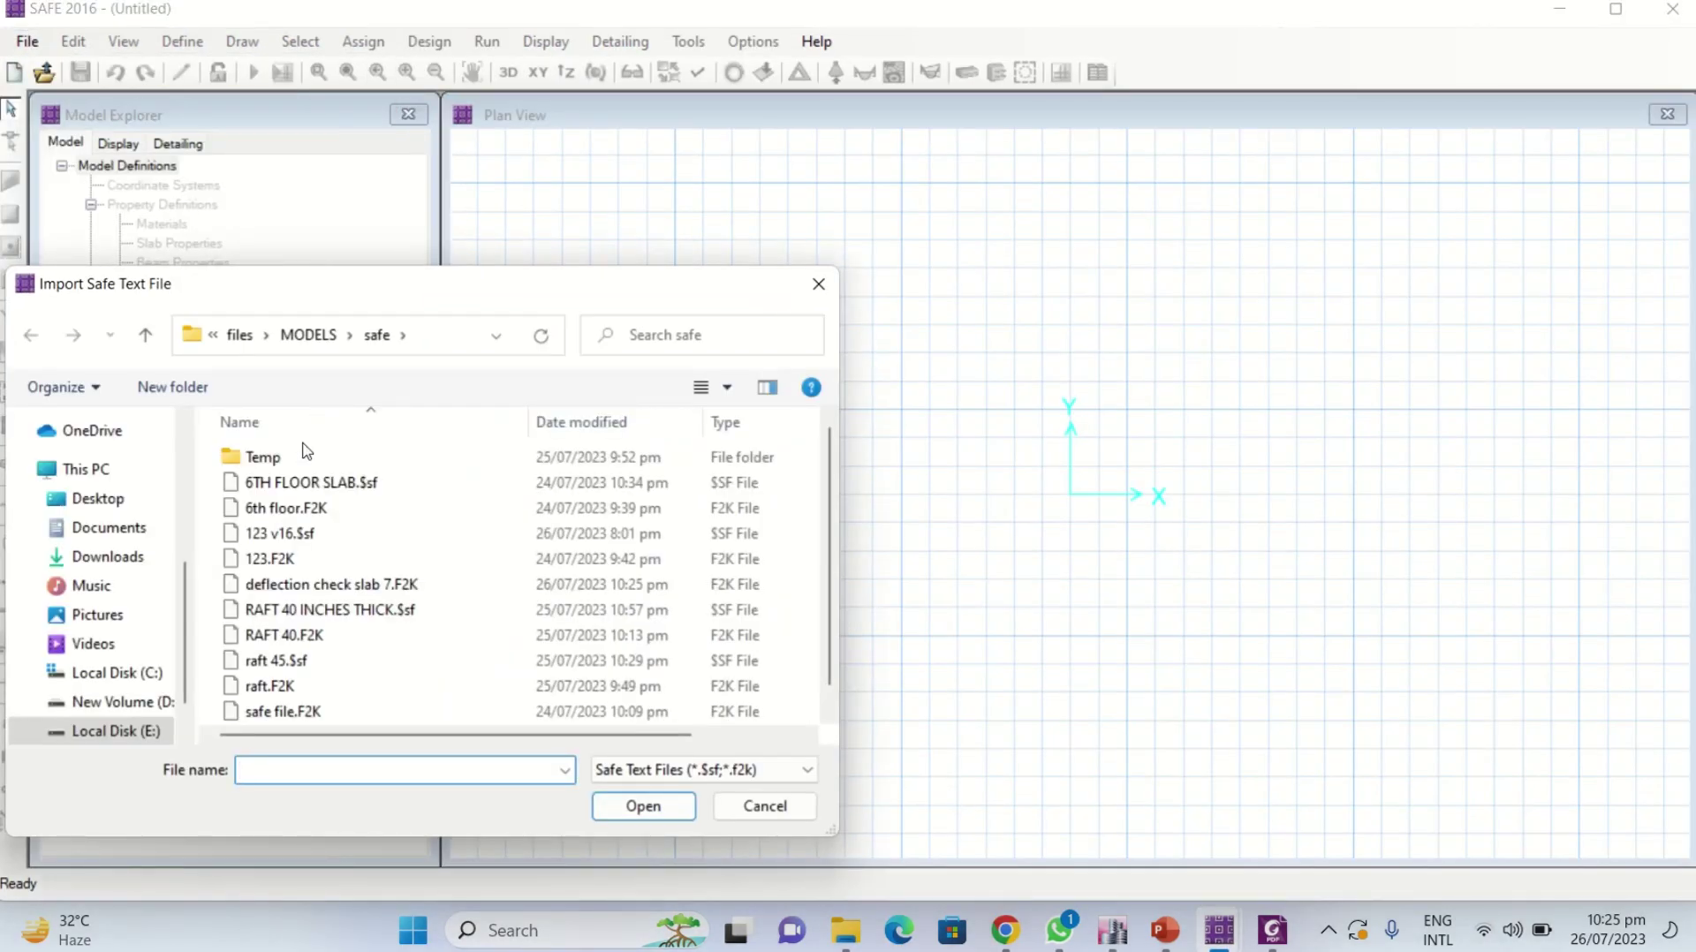
pyautogui.scroll(-1, 351, 539)
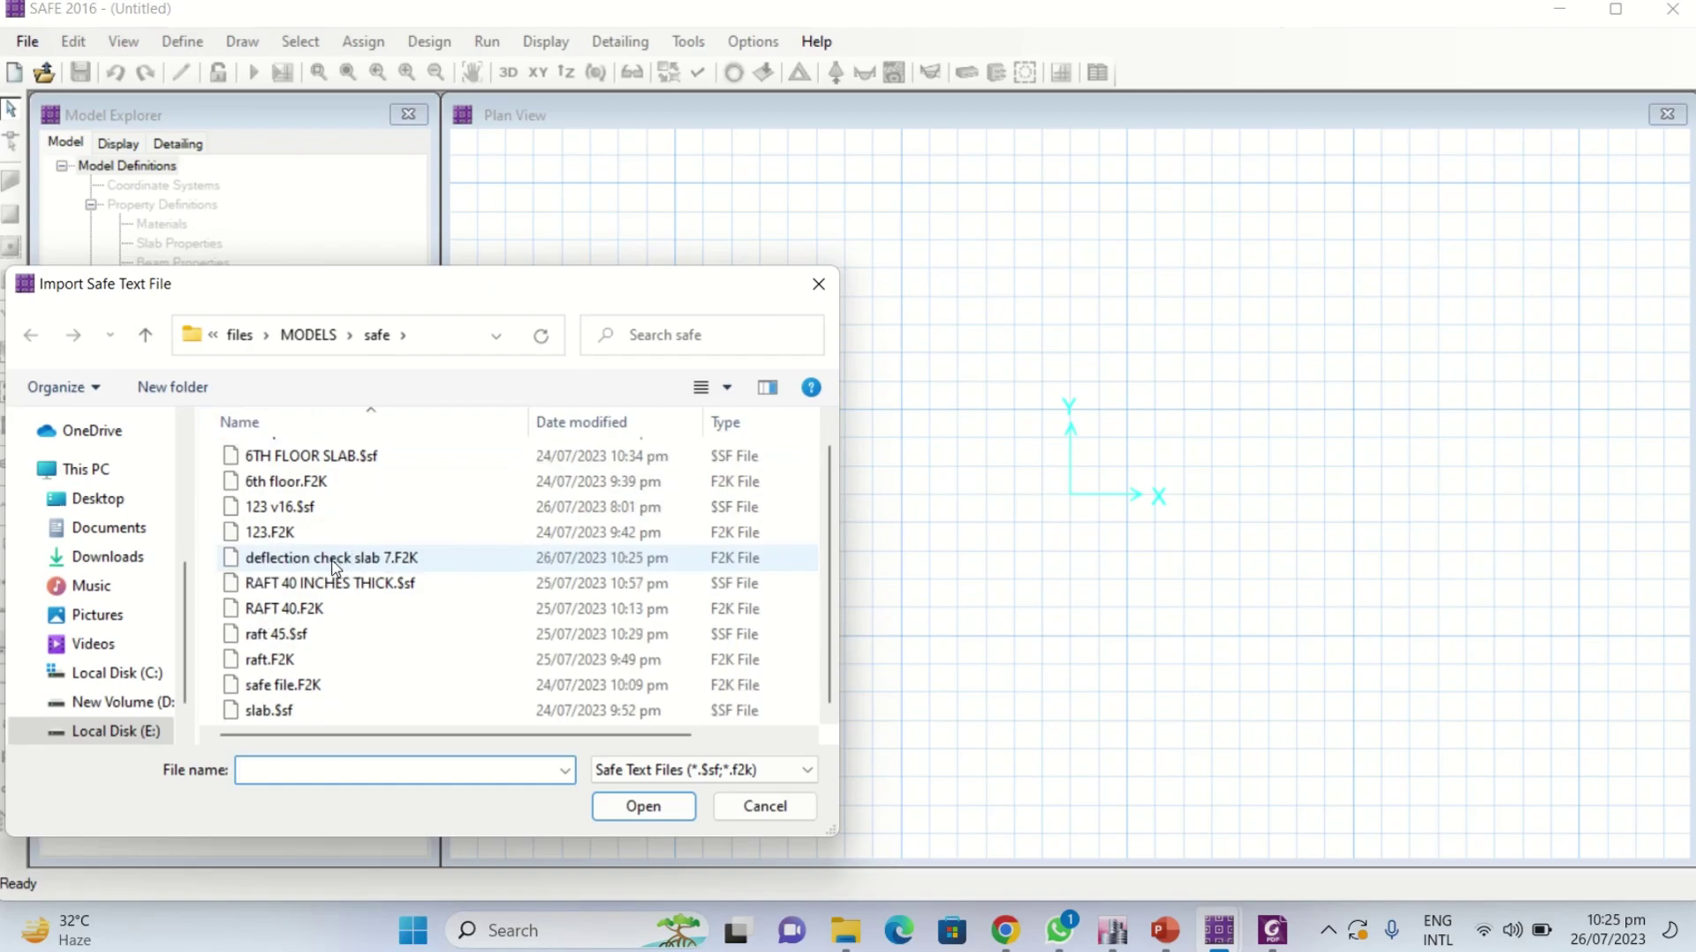
pyautogui.doubleClick(335, 562)
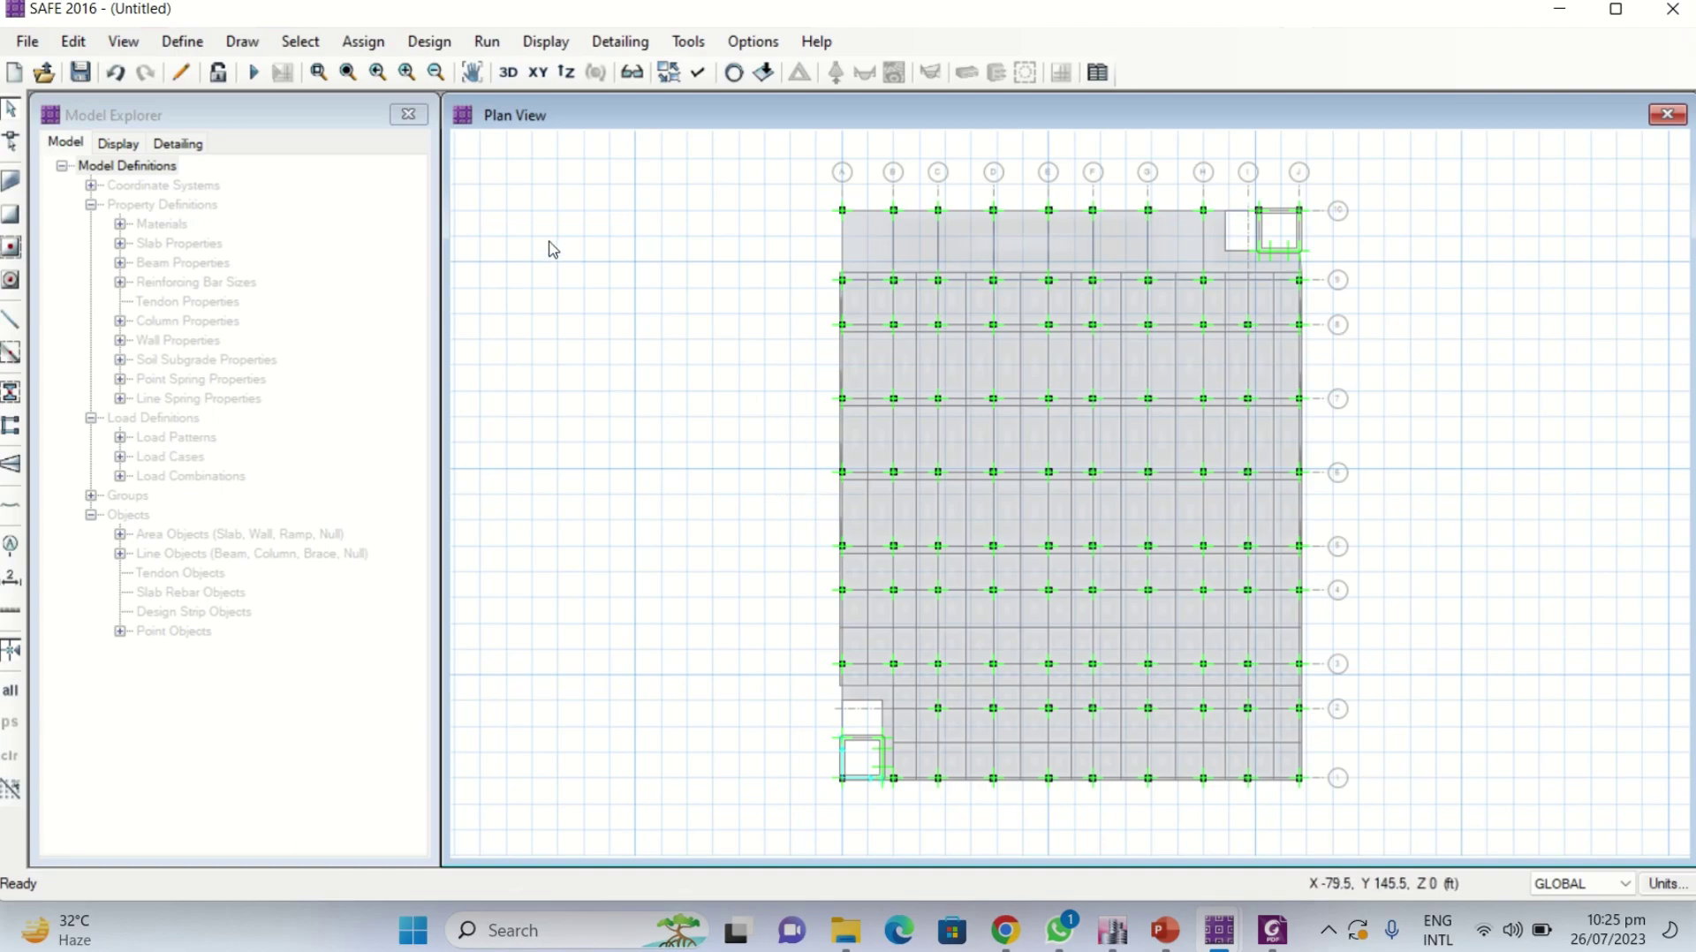
pyautogui.click(182, 42)
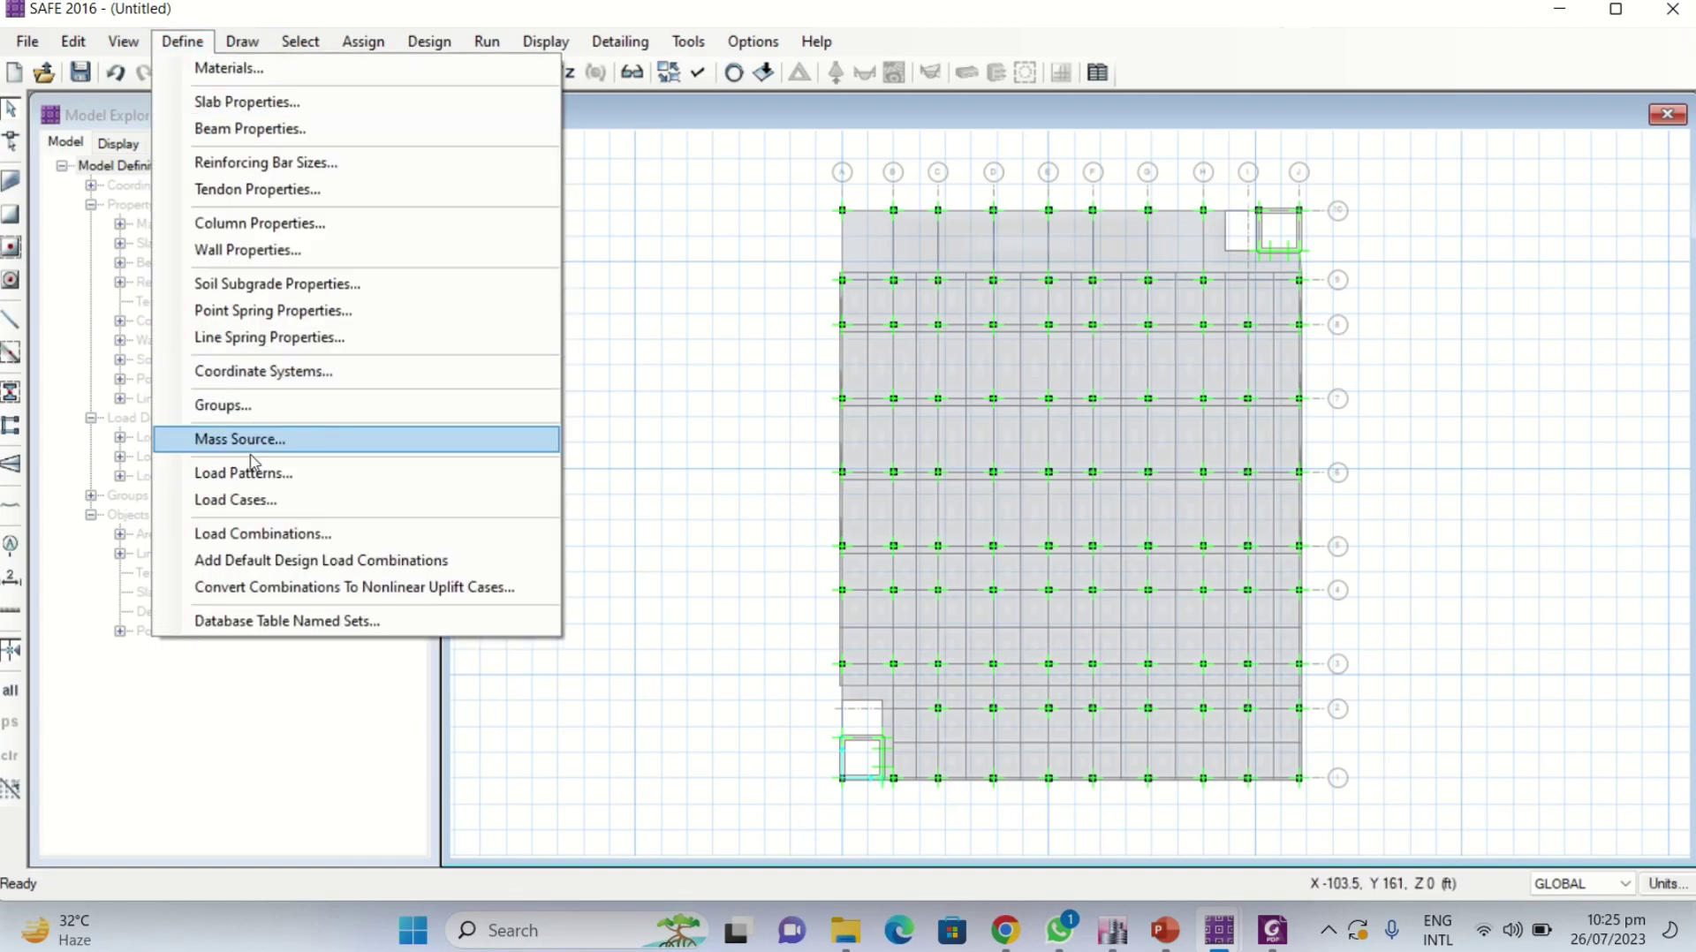
# - Add a new Nonlinear (Cracked) load case named 'short term'
pyautogui.click(238, 501)
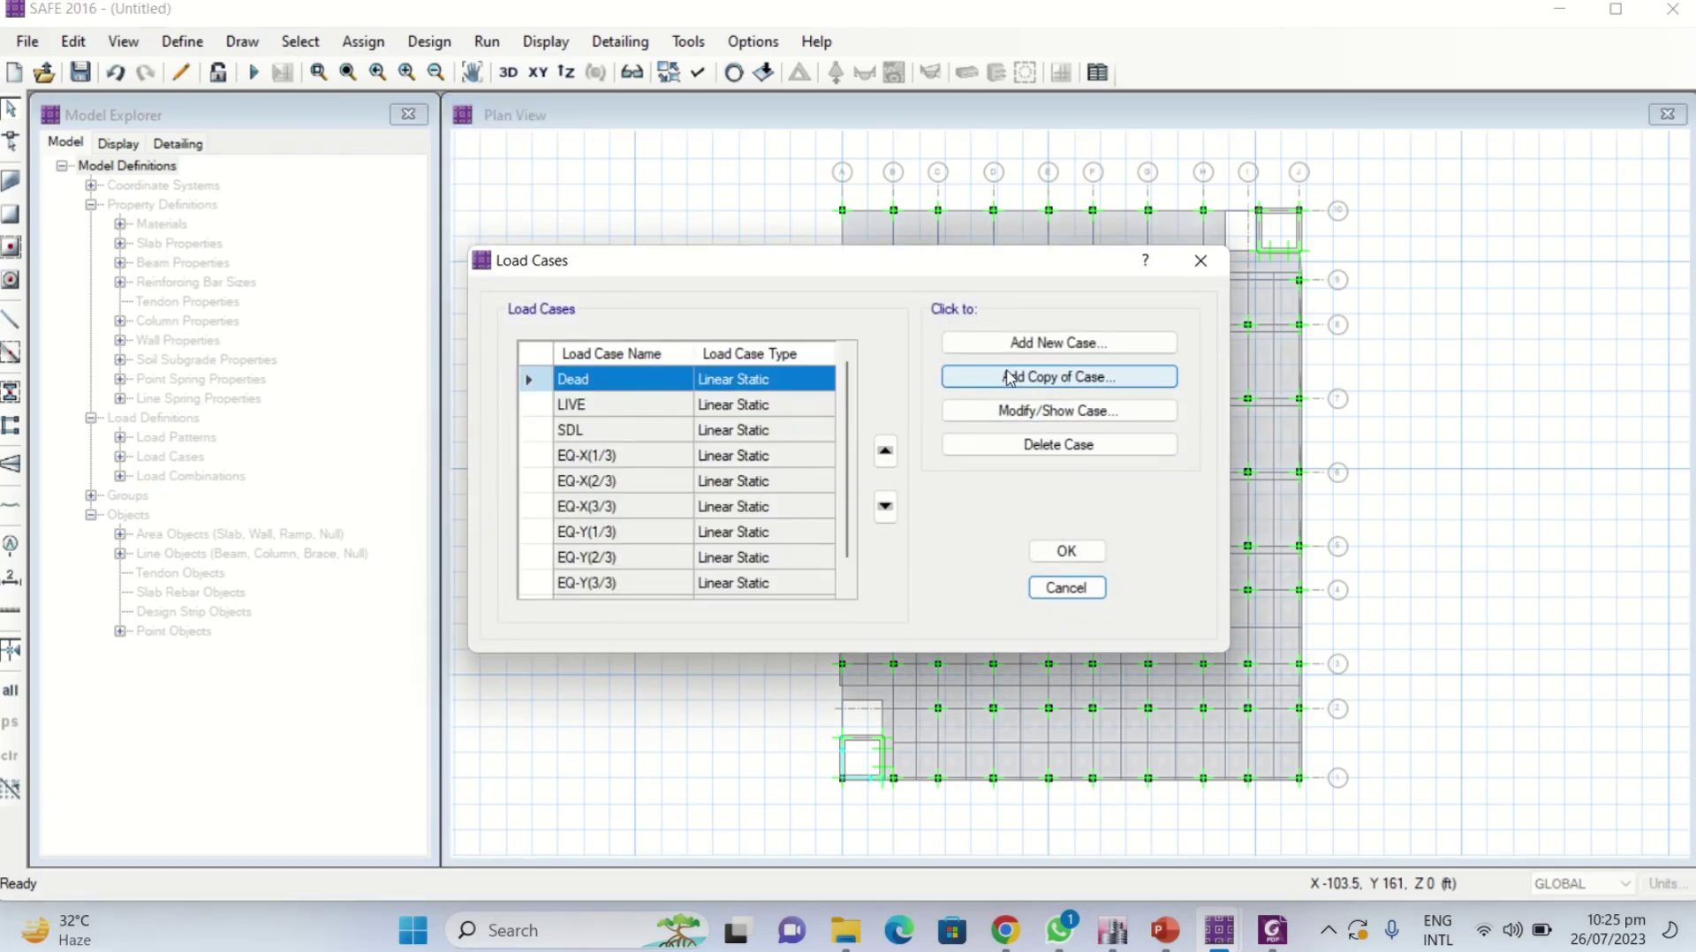
pyautogui.click(1027, 345)
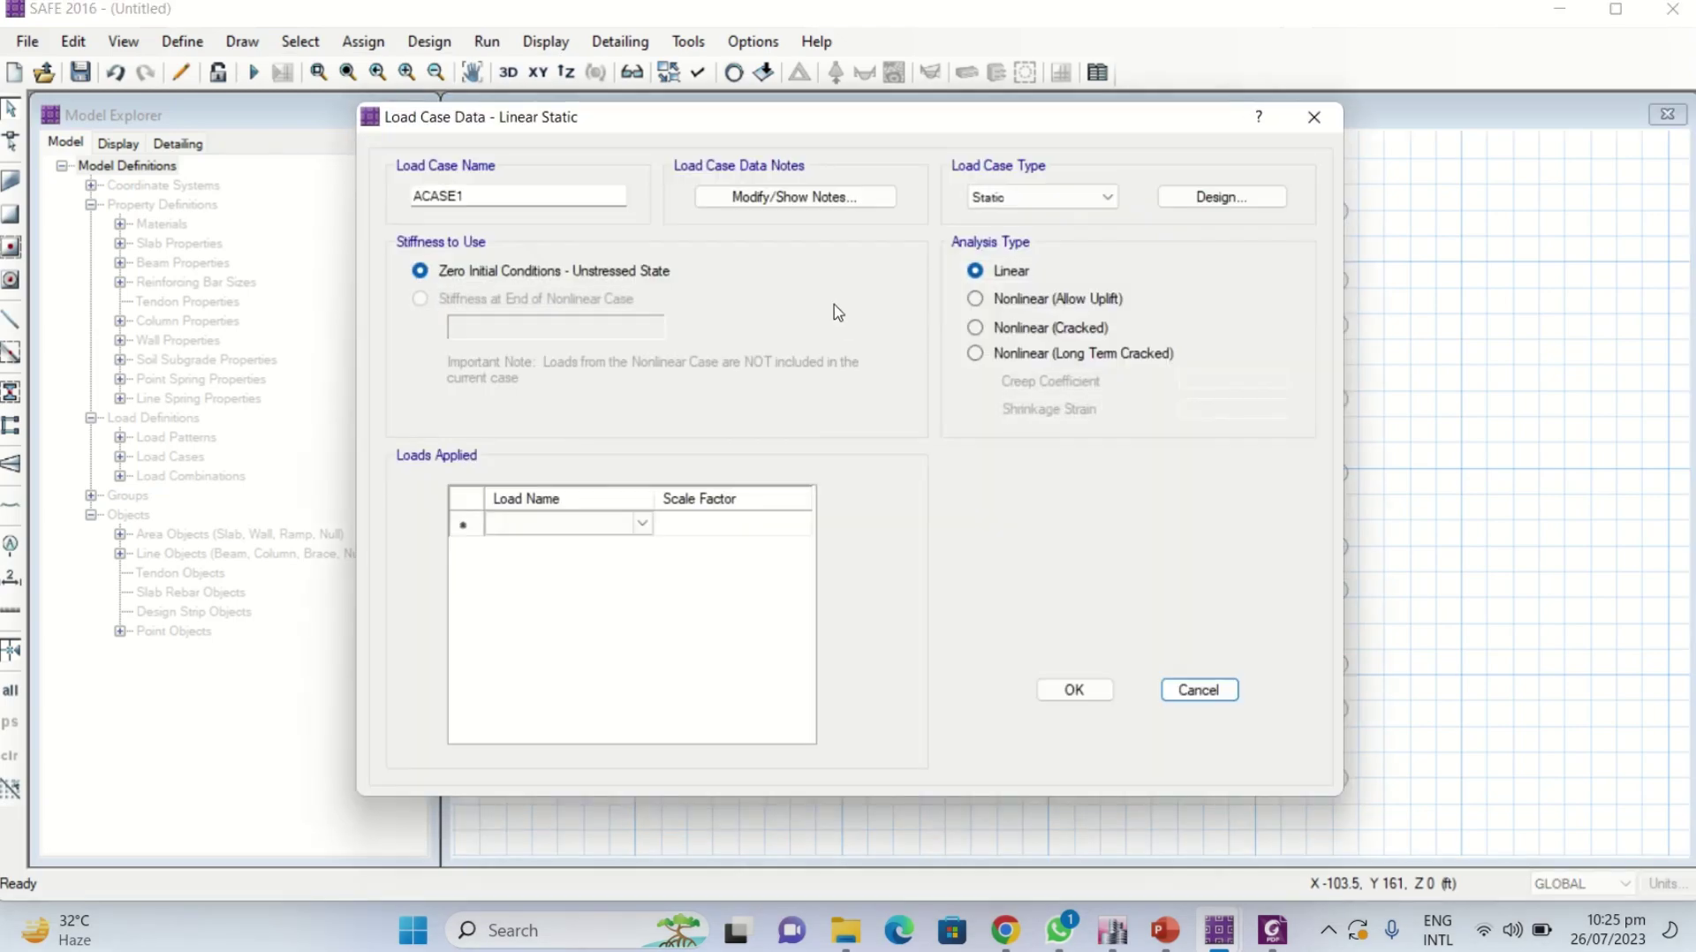
pyautogui.click(1011, 331)
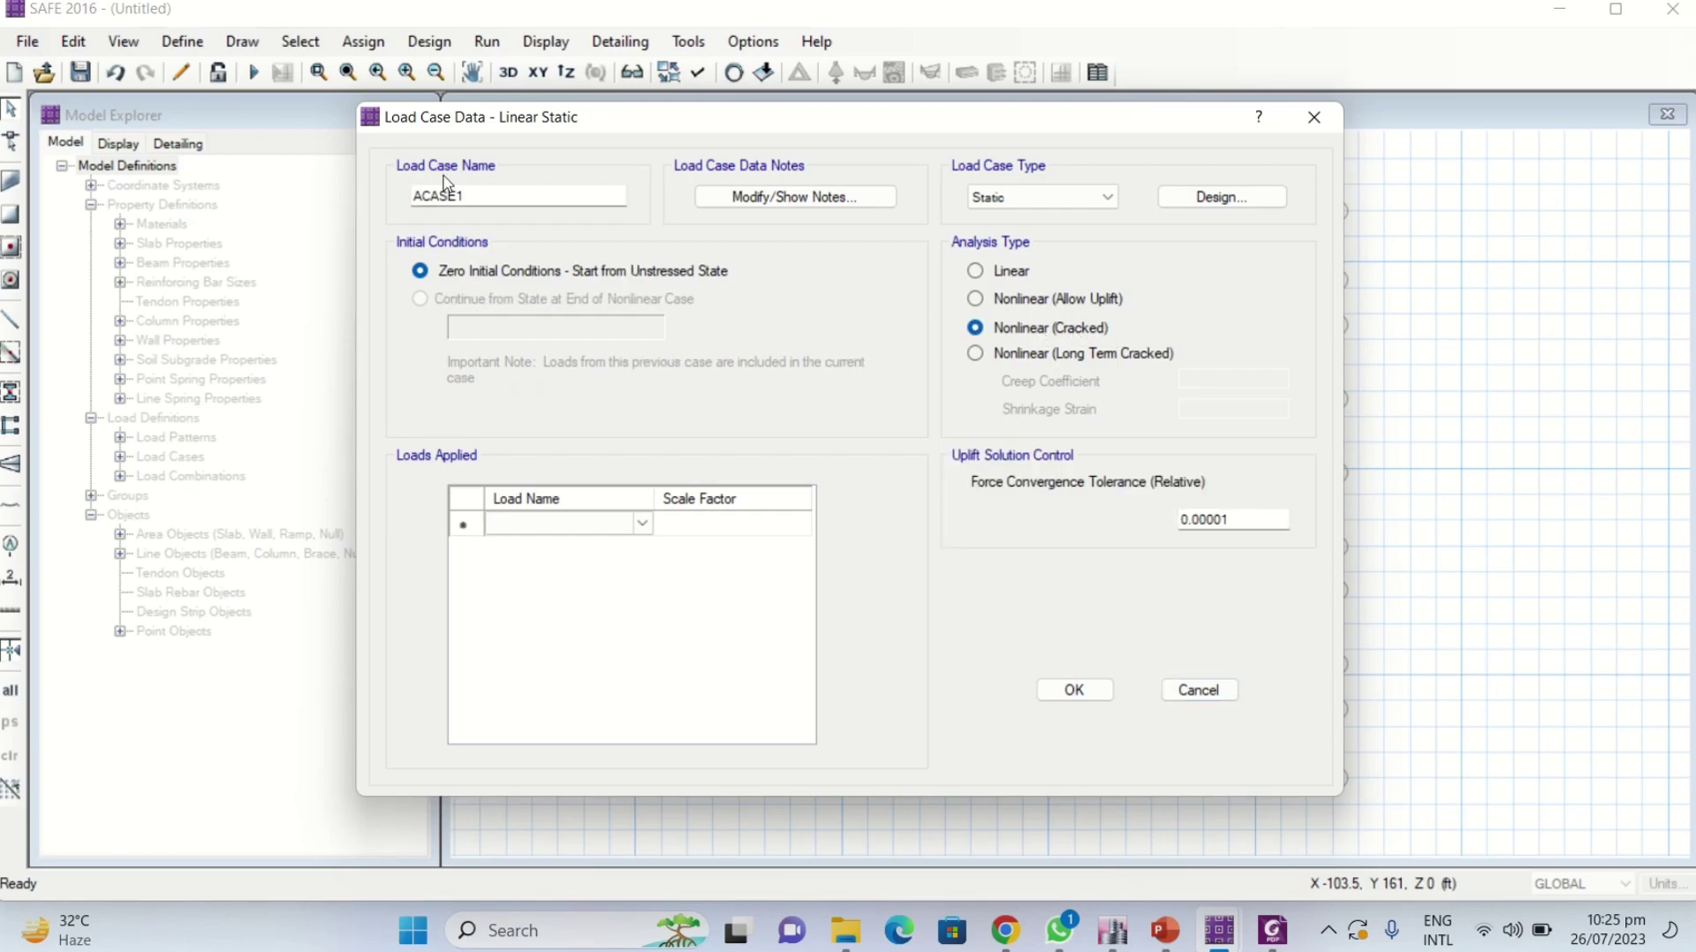
pyautogui.moveTo(482, 203); pyautogui.dragTo(299, 216)
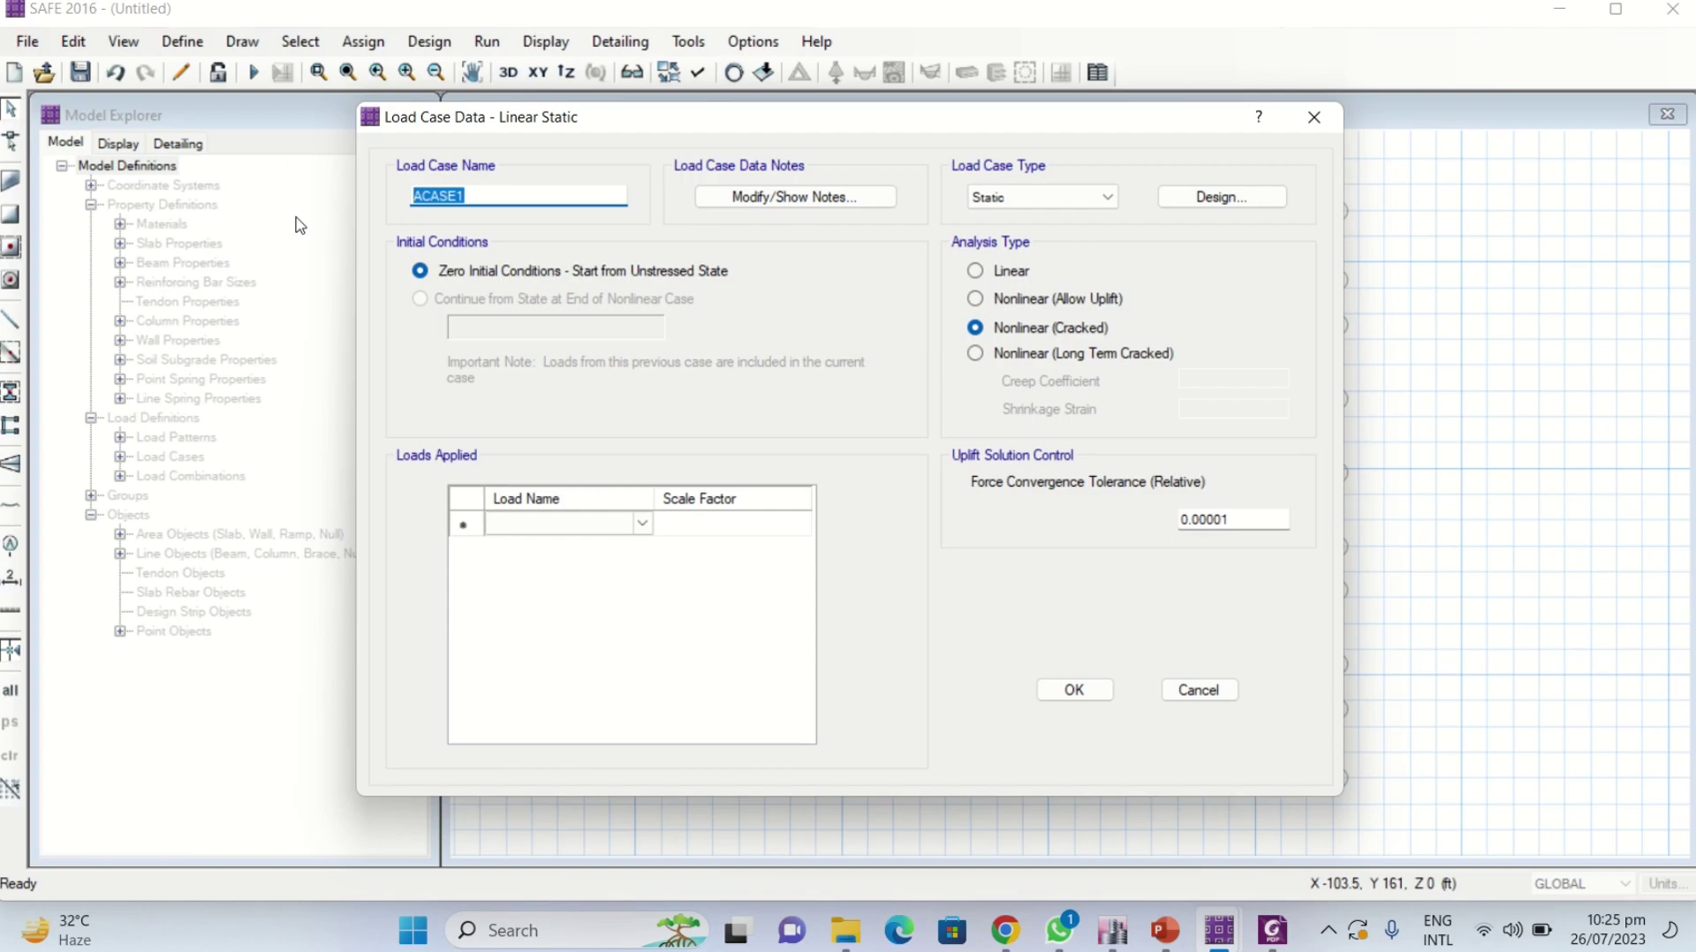
pyautogui.write('short term')
# - Apply LIVE and LIVE_ABOVE at scale factor 1 to the short term case and save it
pyautogui.click(629, 526)
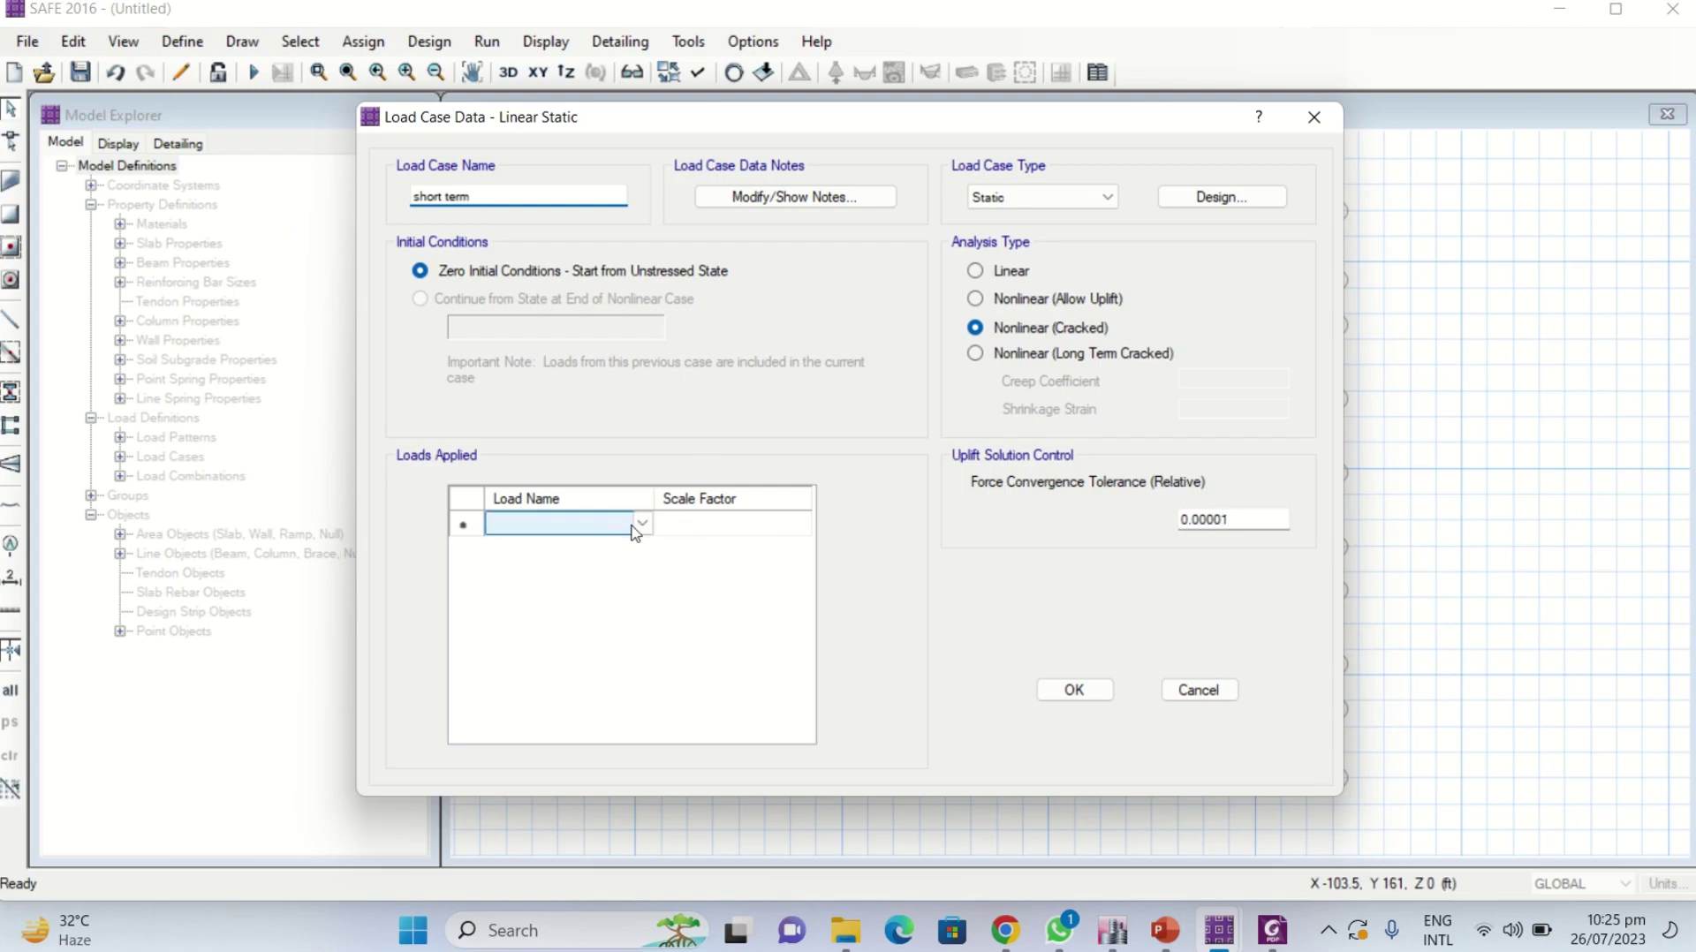
pyautogui.click(645, 527)
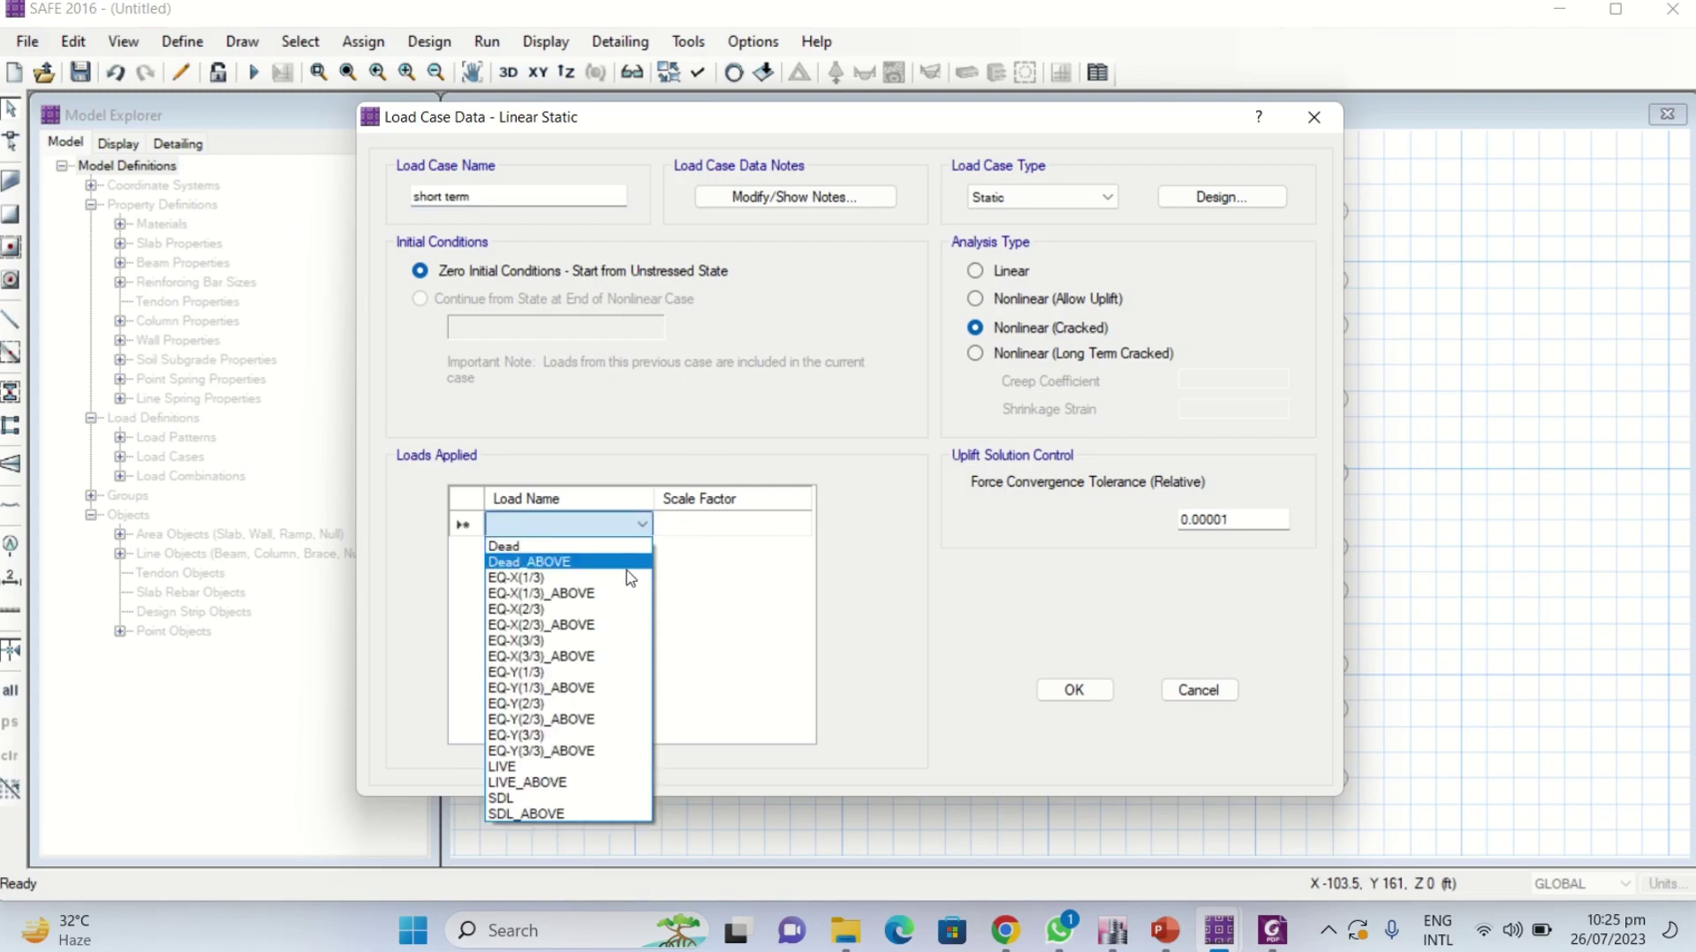
pyautogui.click(525, 768)
pyautogui.click(697, 535)
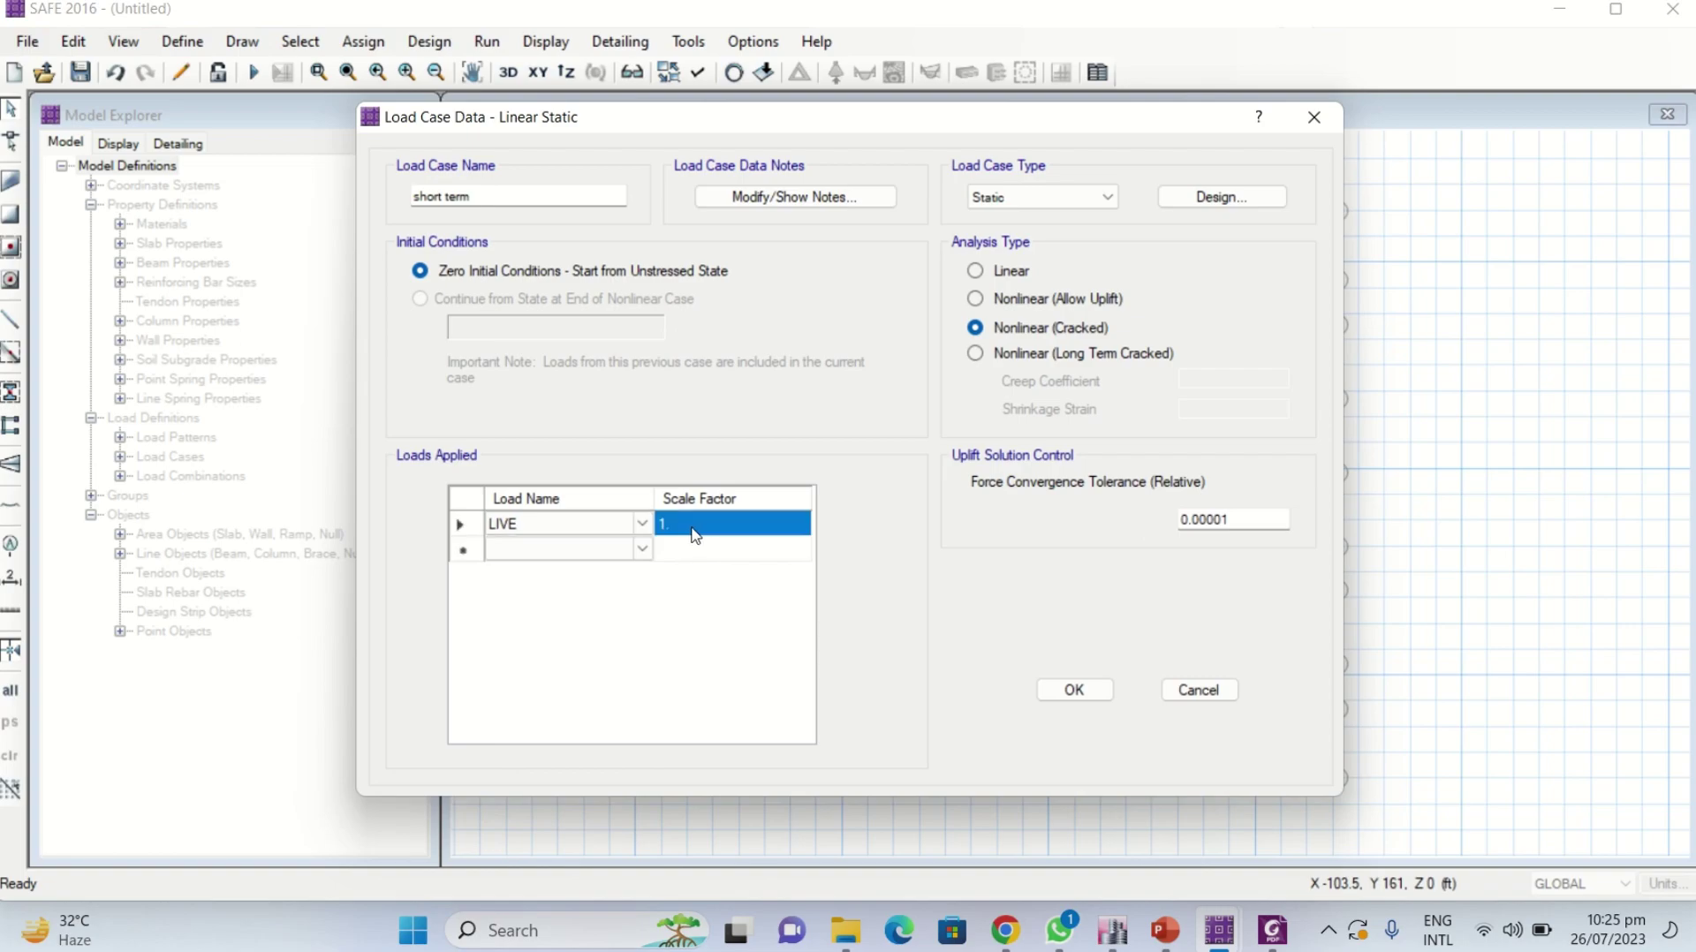
pyautogui.click(652, 559)
pyautogui.click(652, 560)
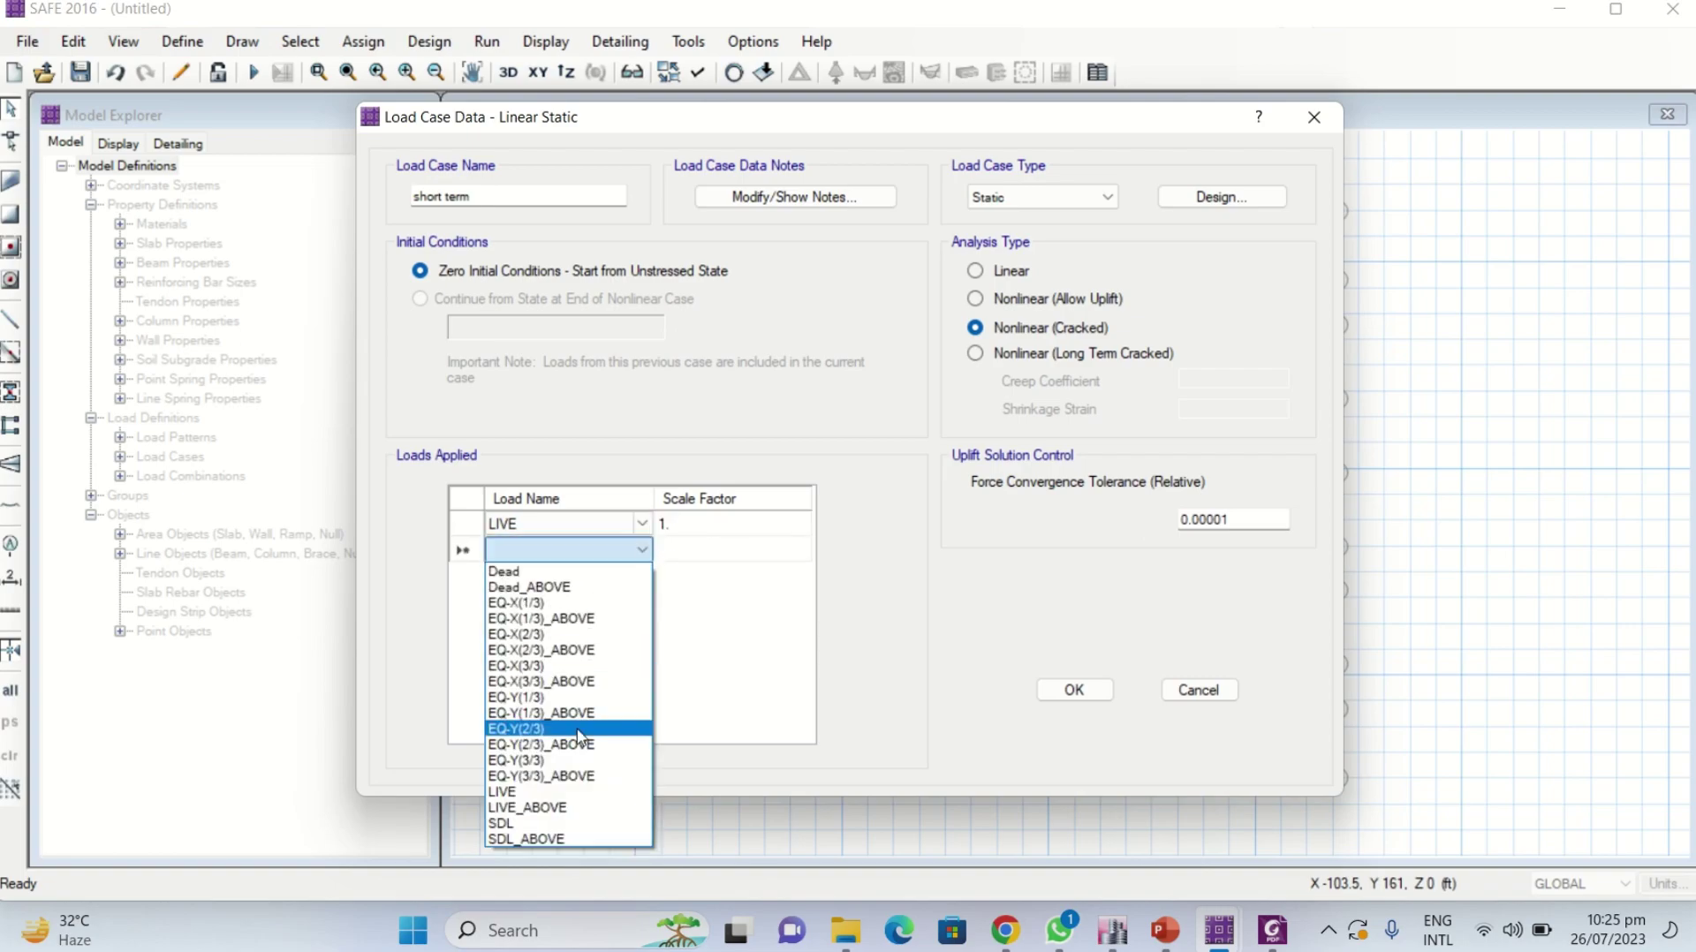
pyautogui.click(548, 814)
pyautogui.click(697, 560)
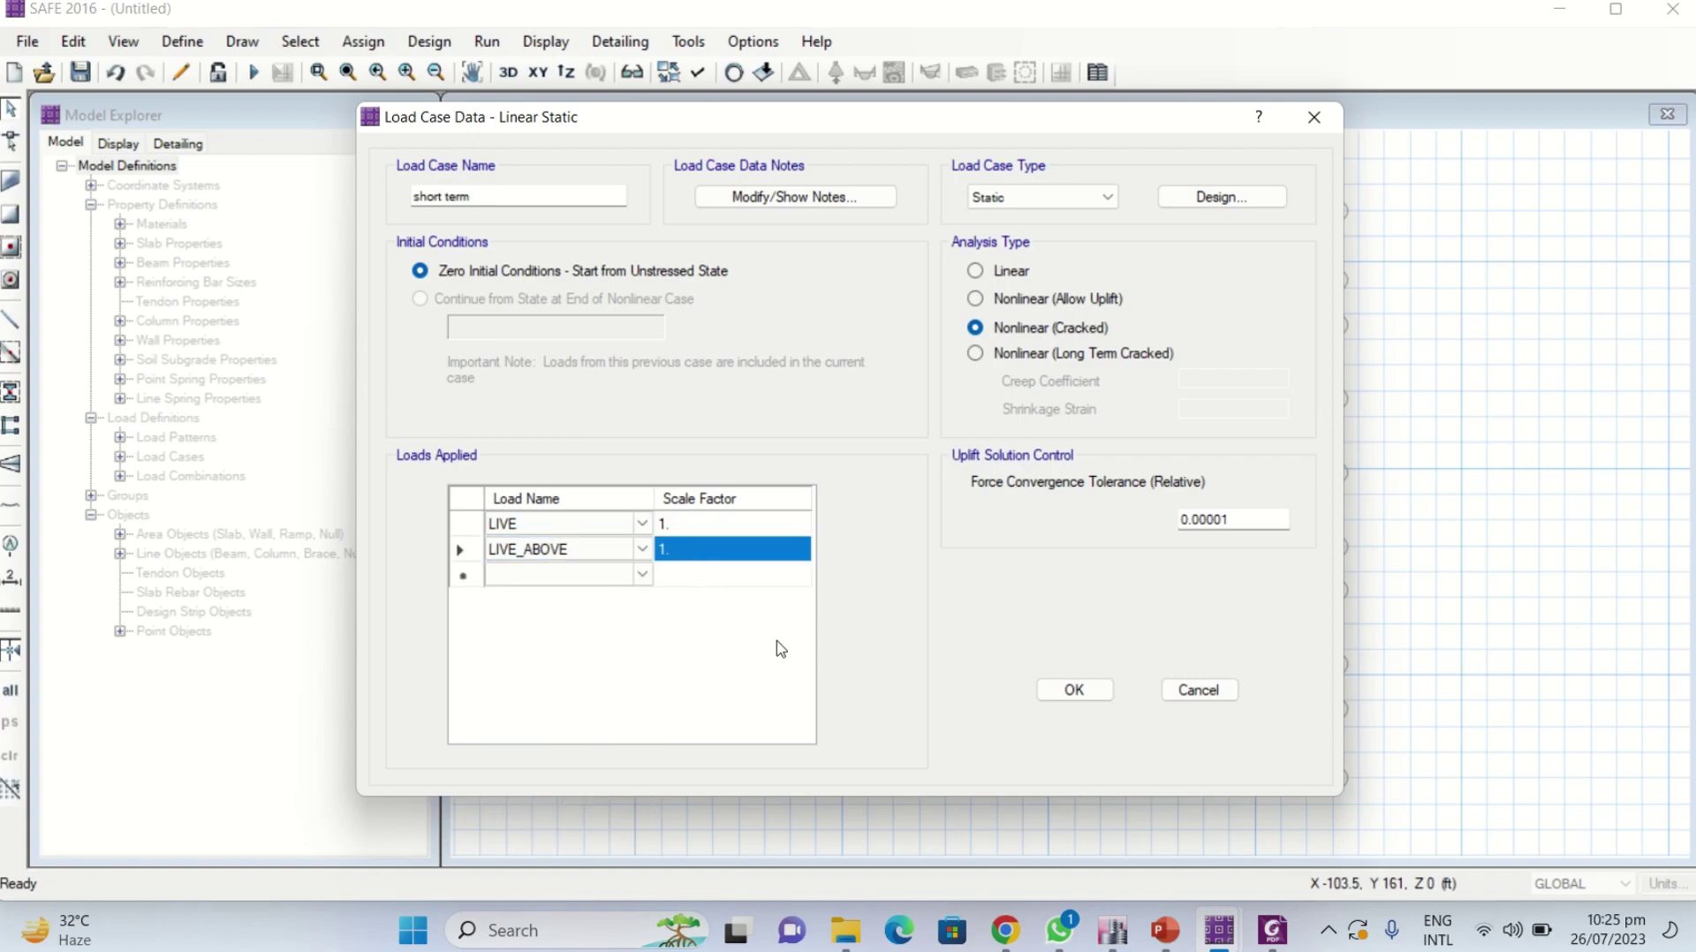
pyautogui.click(530, 530)
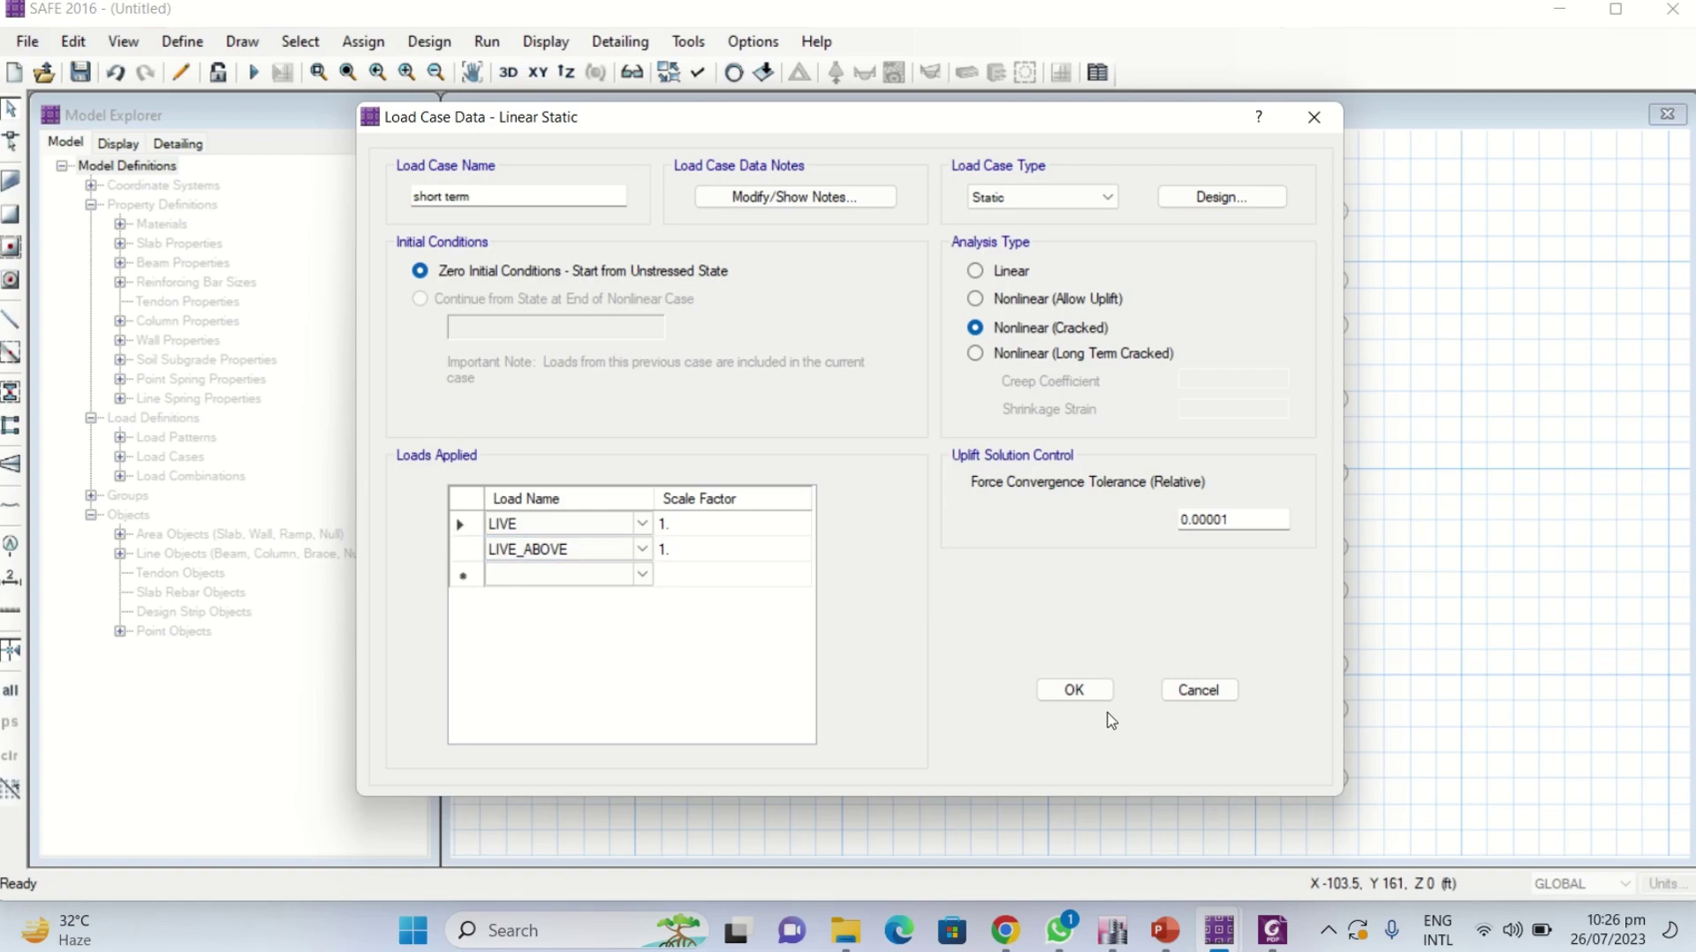
pyautogui.click(1076, 690)
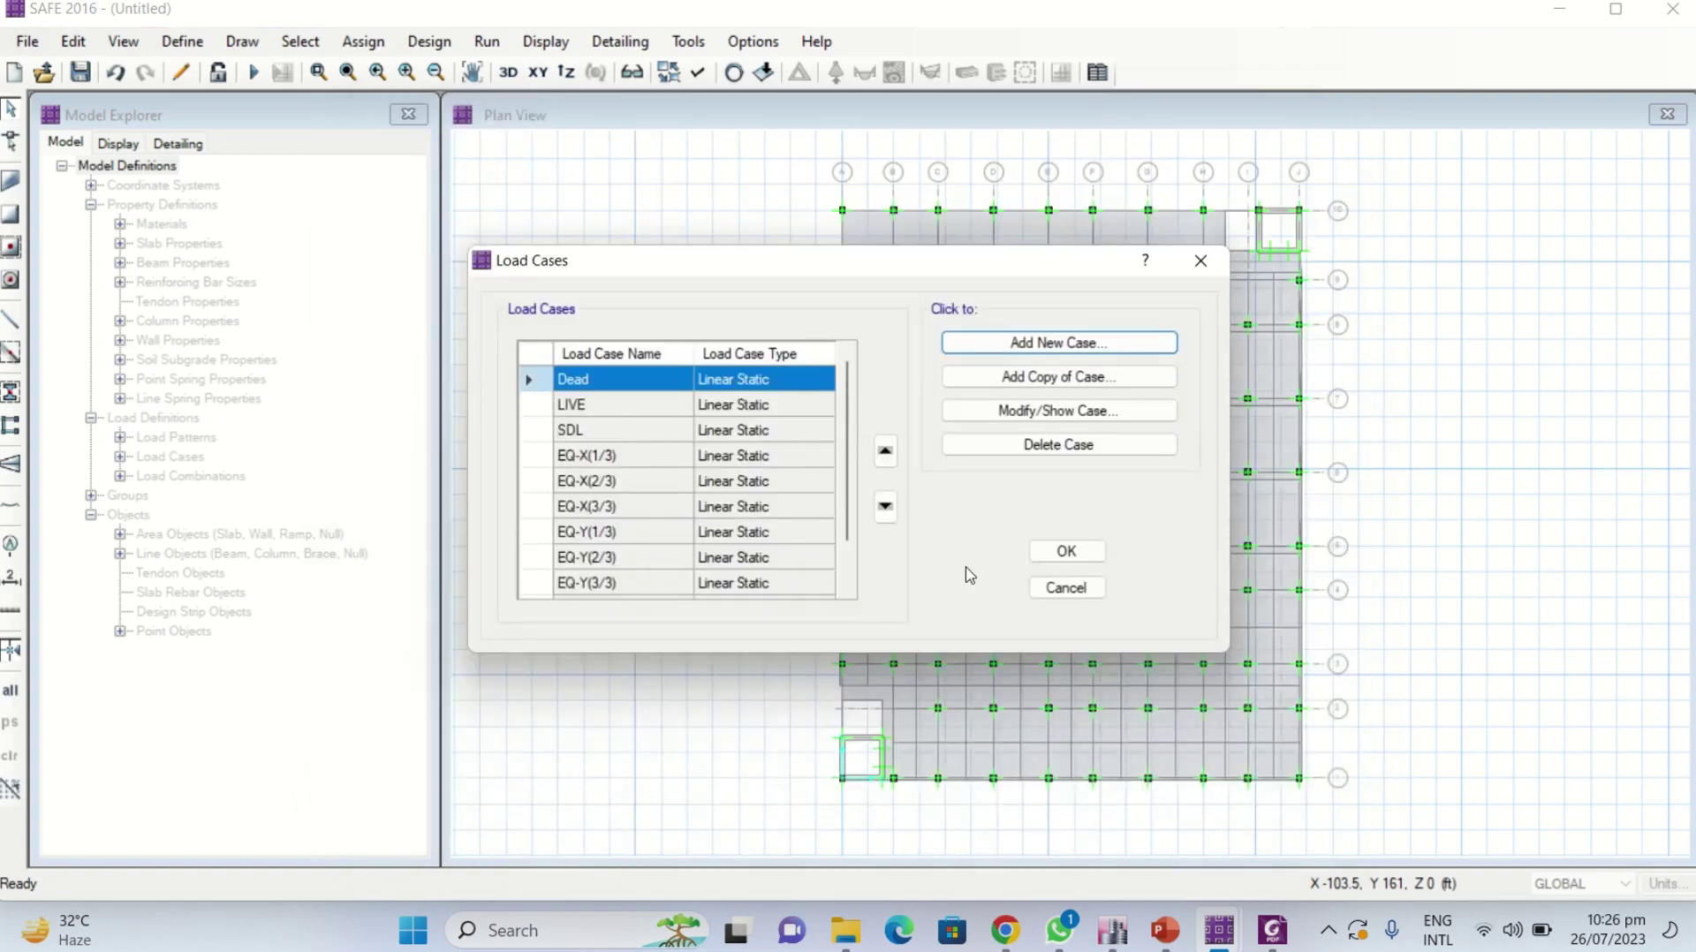
# - In the analysed SAFE model, plot deformed-shape contours for the 'short term deflection' load case
pyautogui.scroll(-1, 787, 508)
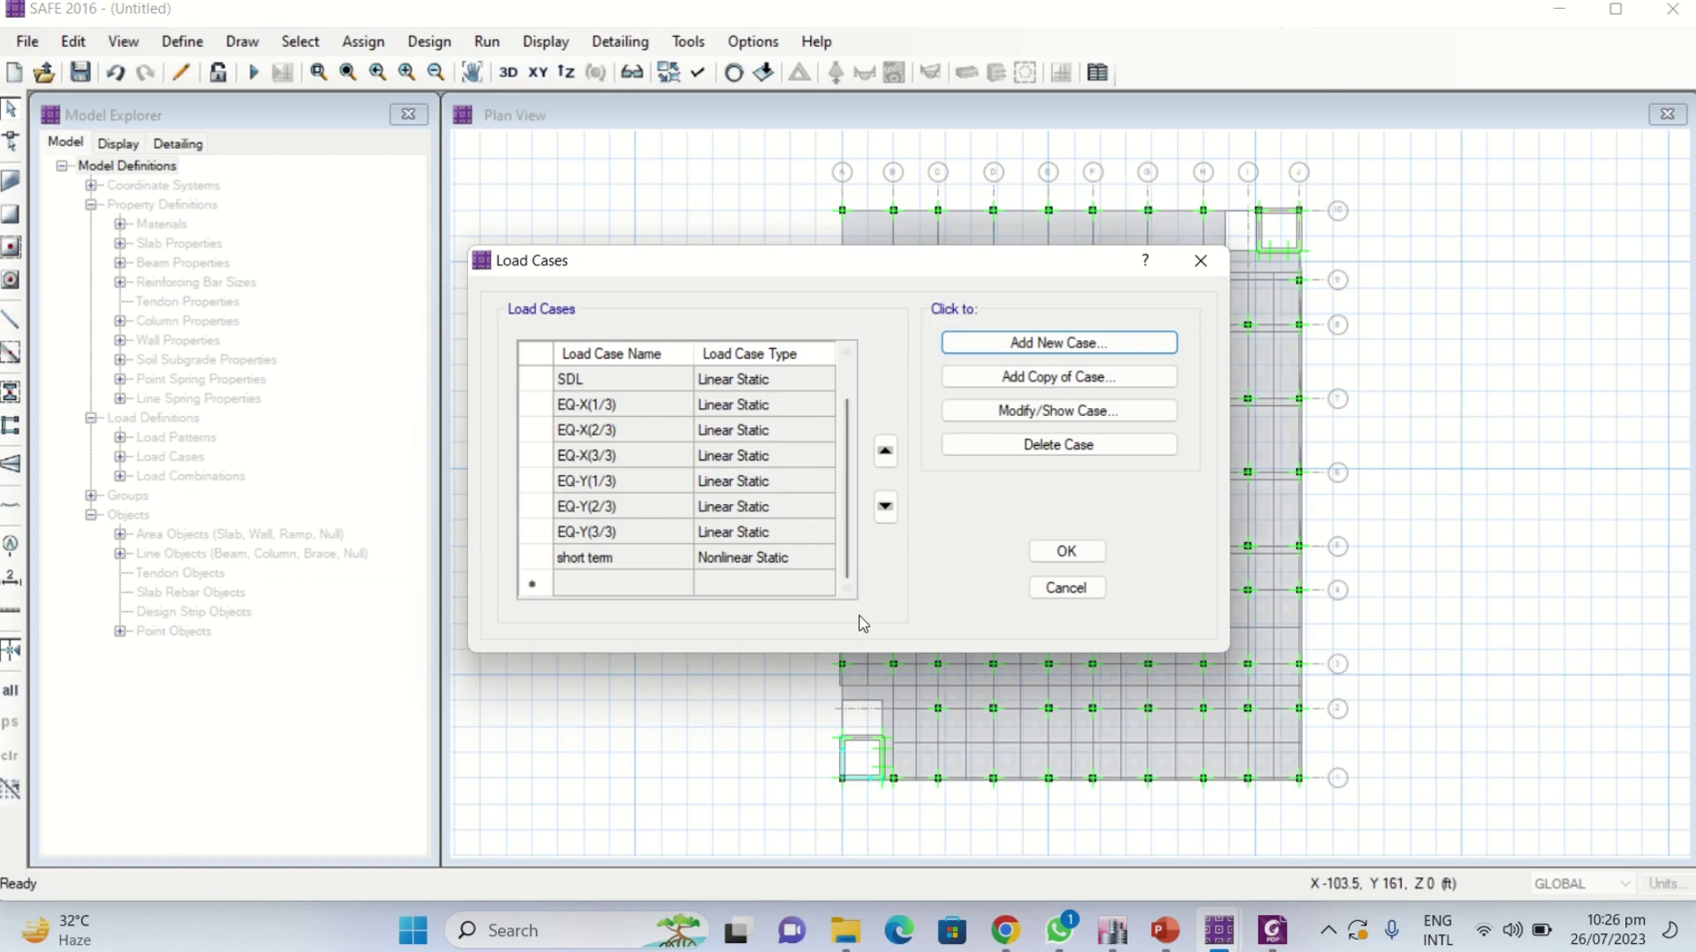
pyautogui.click(1063, 550)
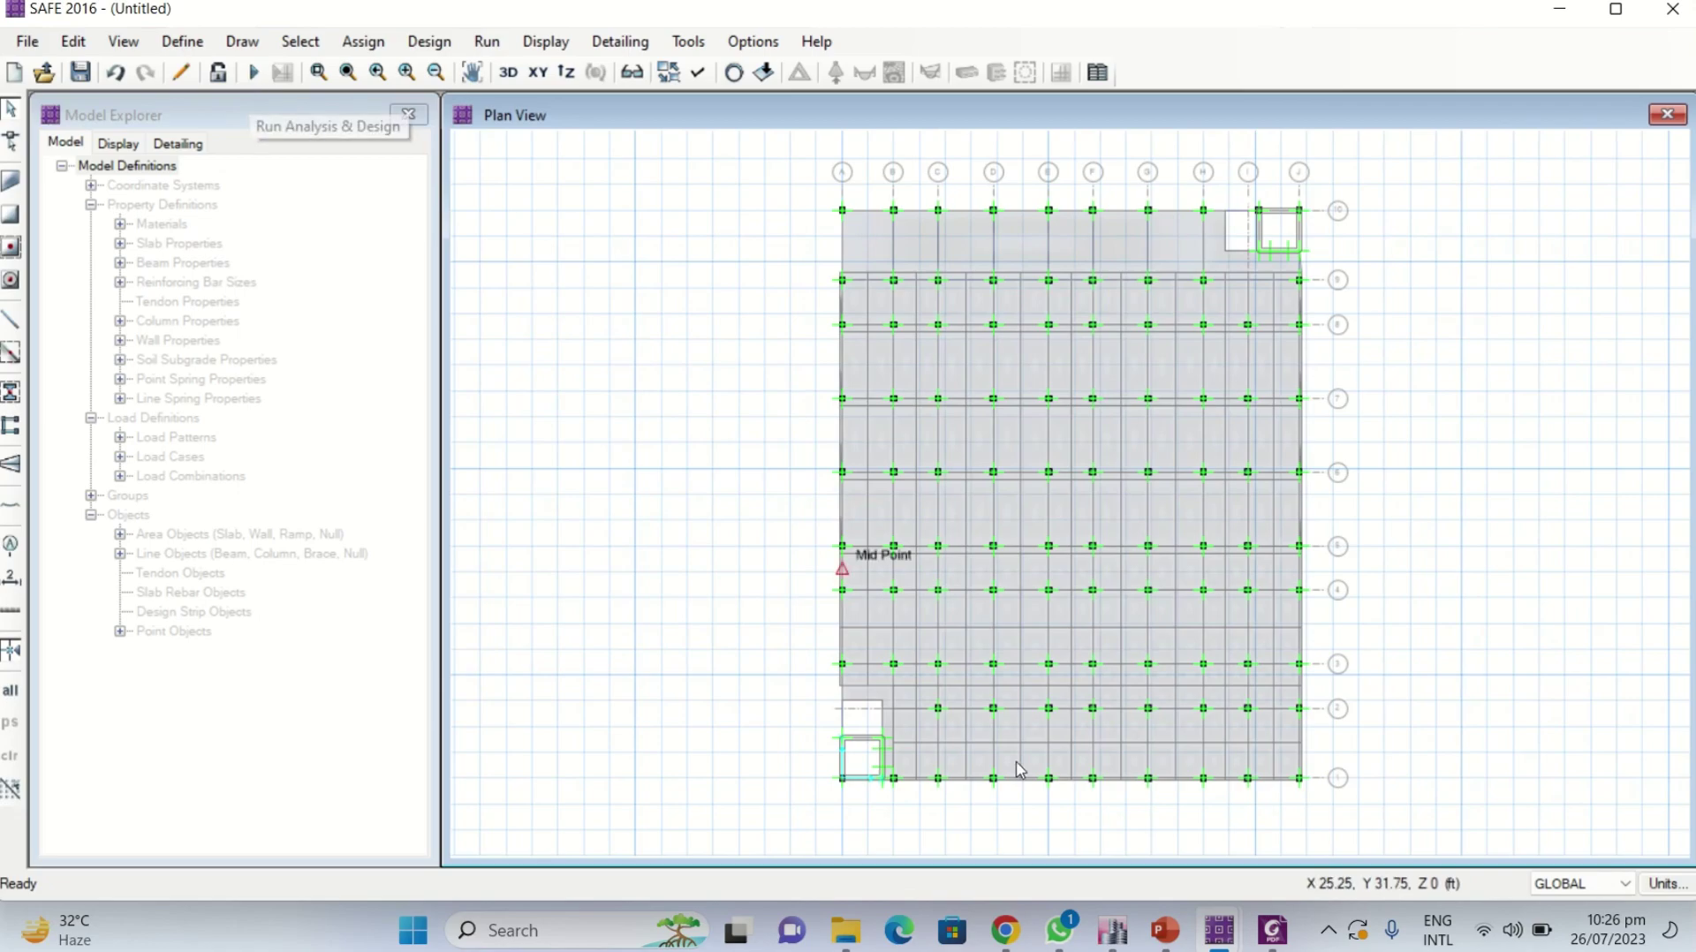
pyautogui.moveTo(1219, 934)
pyautogui.click(1106, 820)
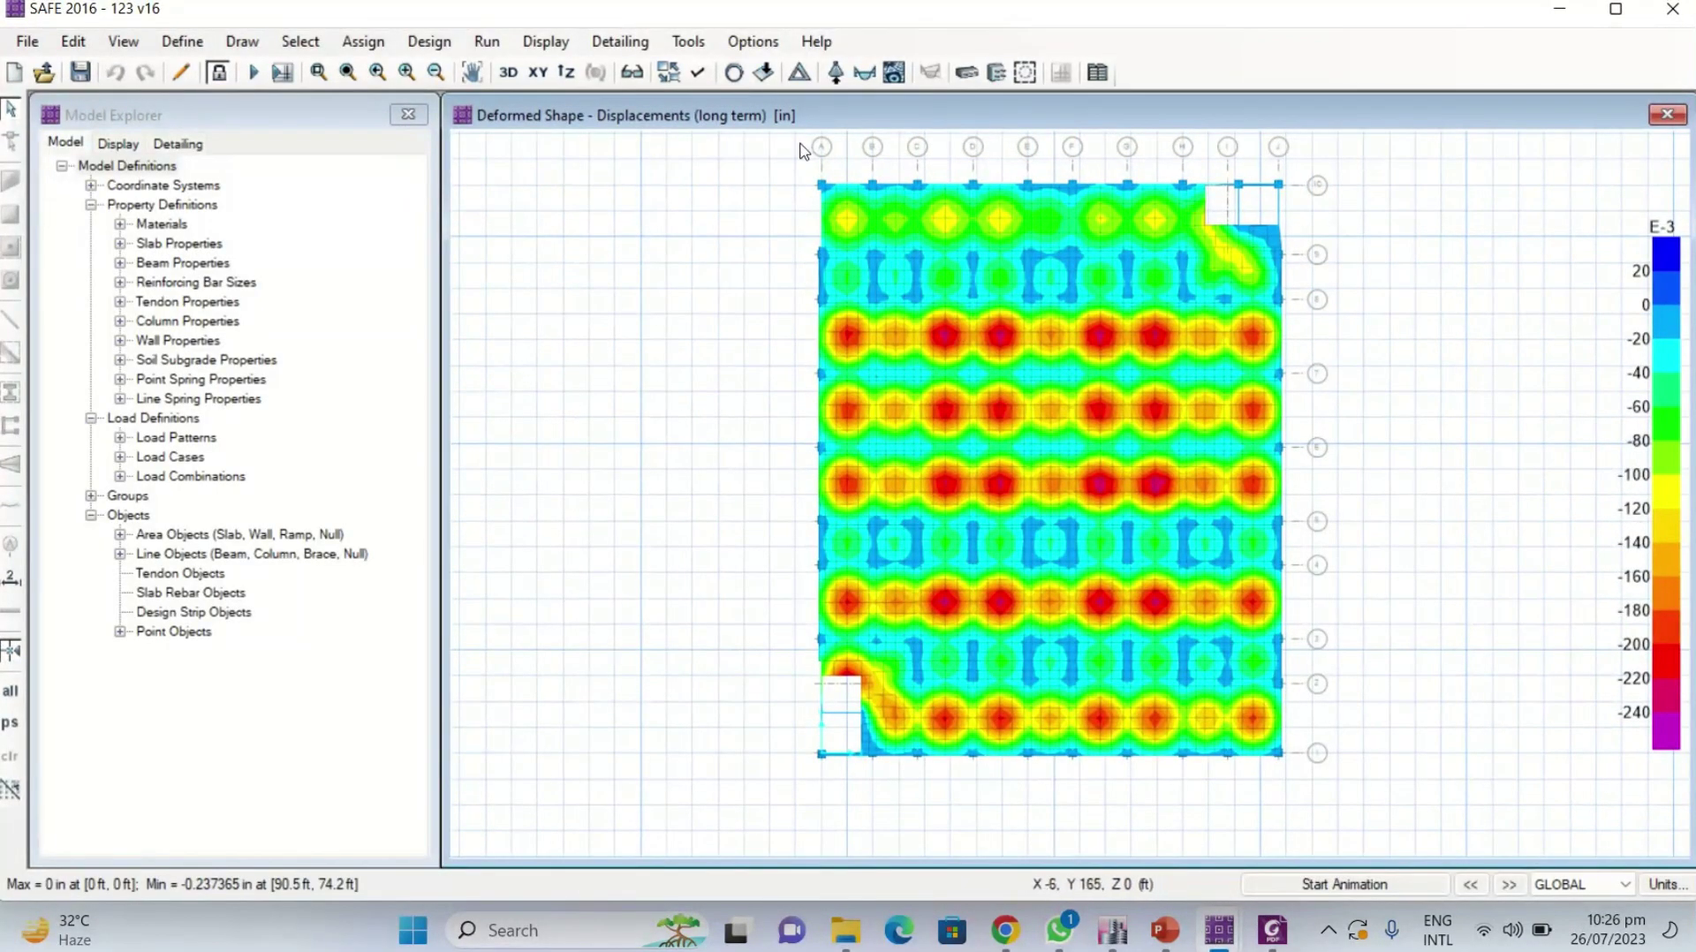
pyautogui.click(548, 44)
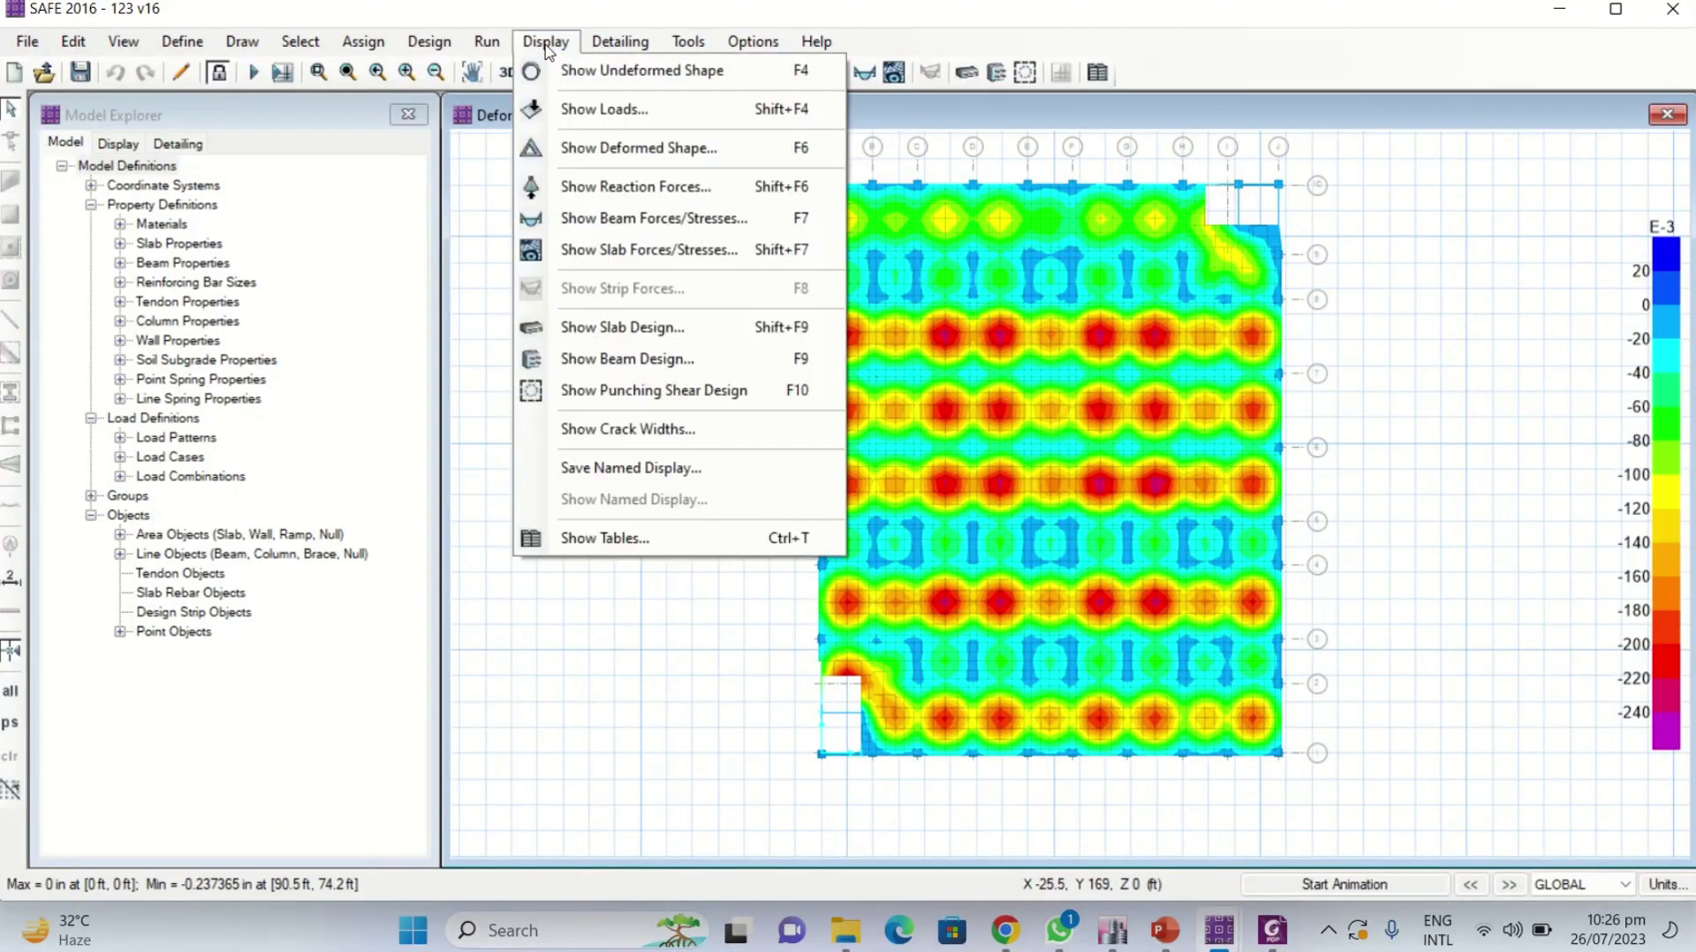
pyautogui.click(614, 150)
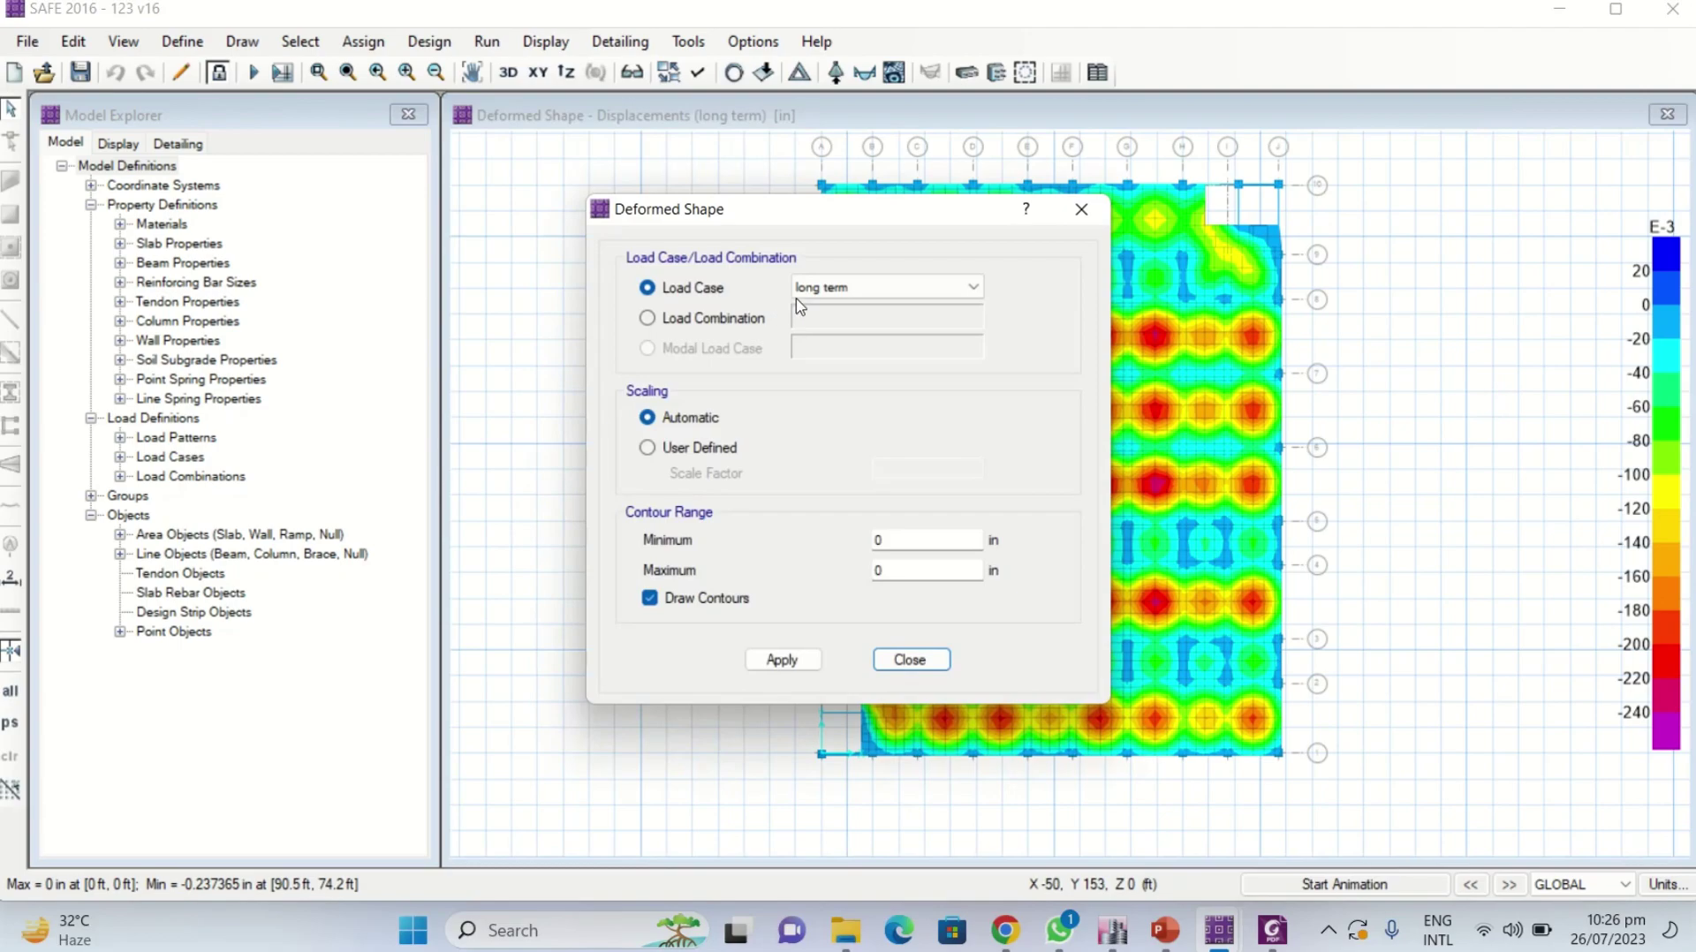
pyautogui.click(828, 292)
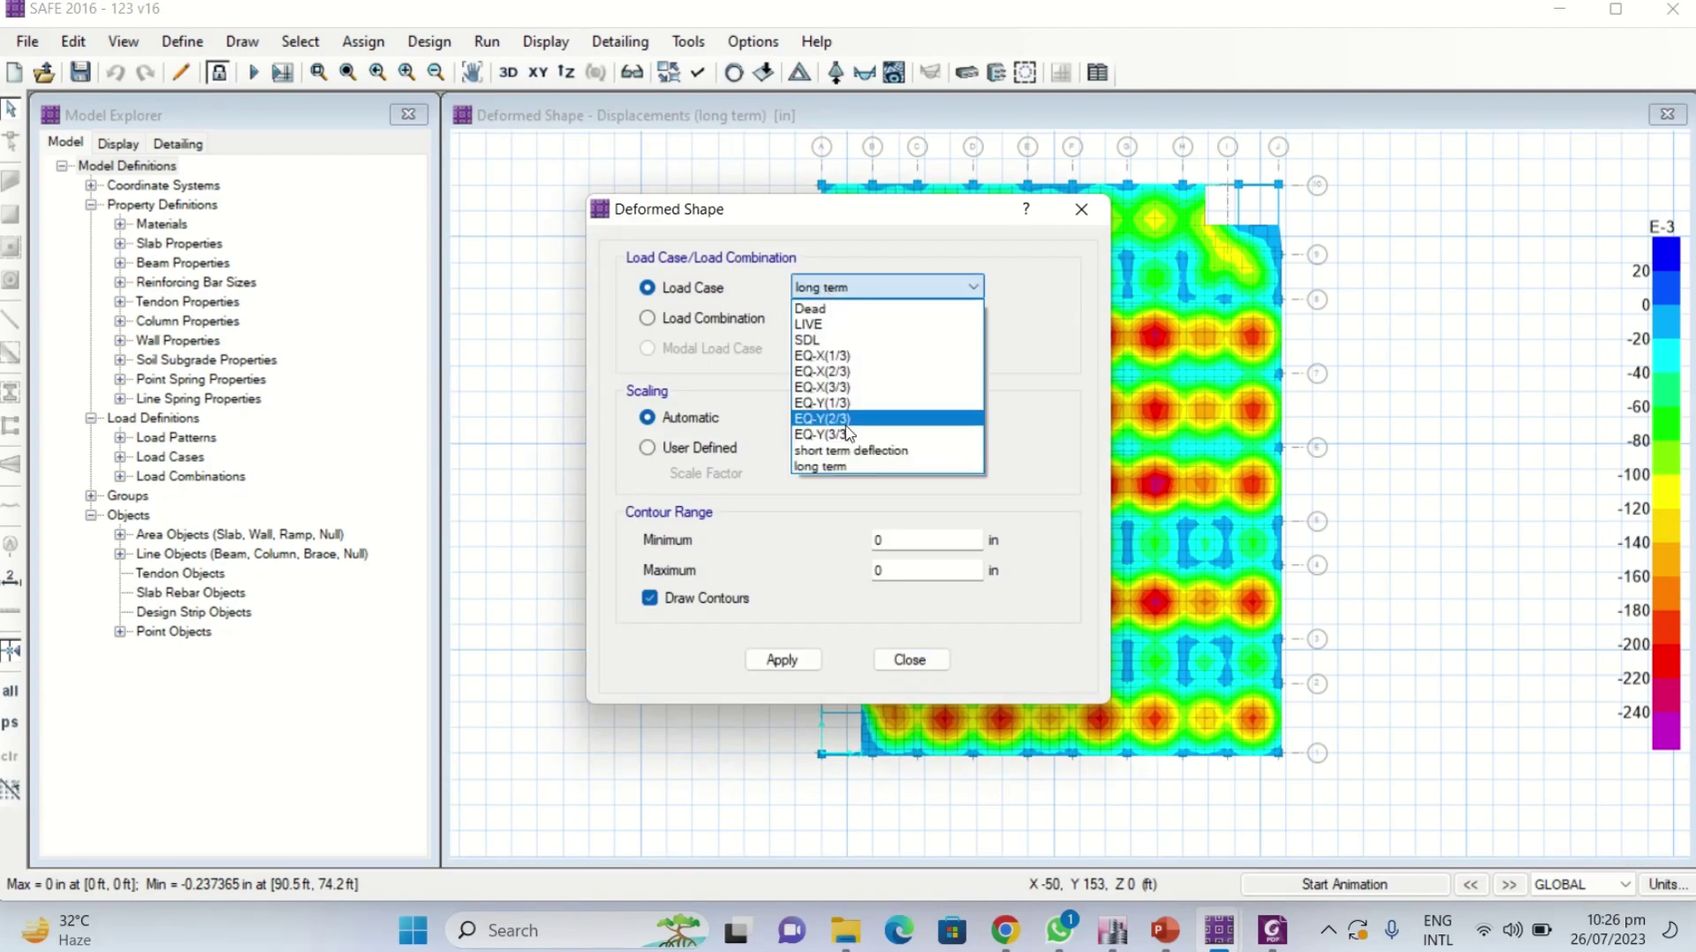
pyautogui.click(853, 451)
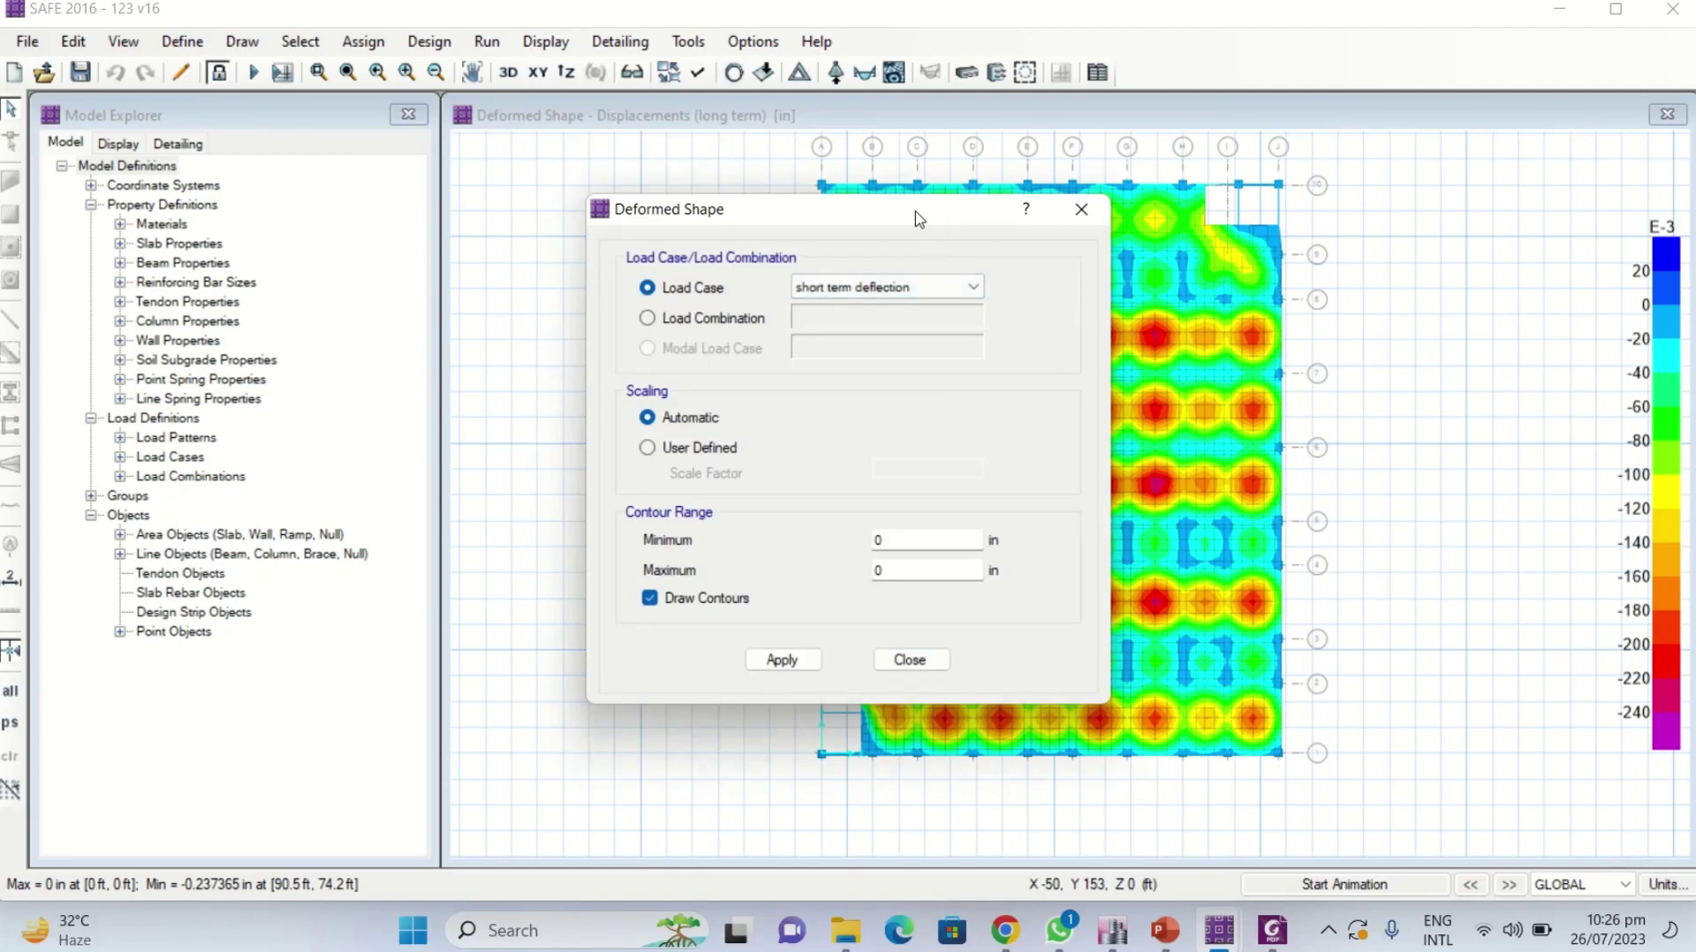
pyautogui.moveTo(918, 210); pyautogui.dragTo(502, 116)
pyautogui.click(369, 566)
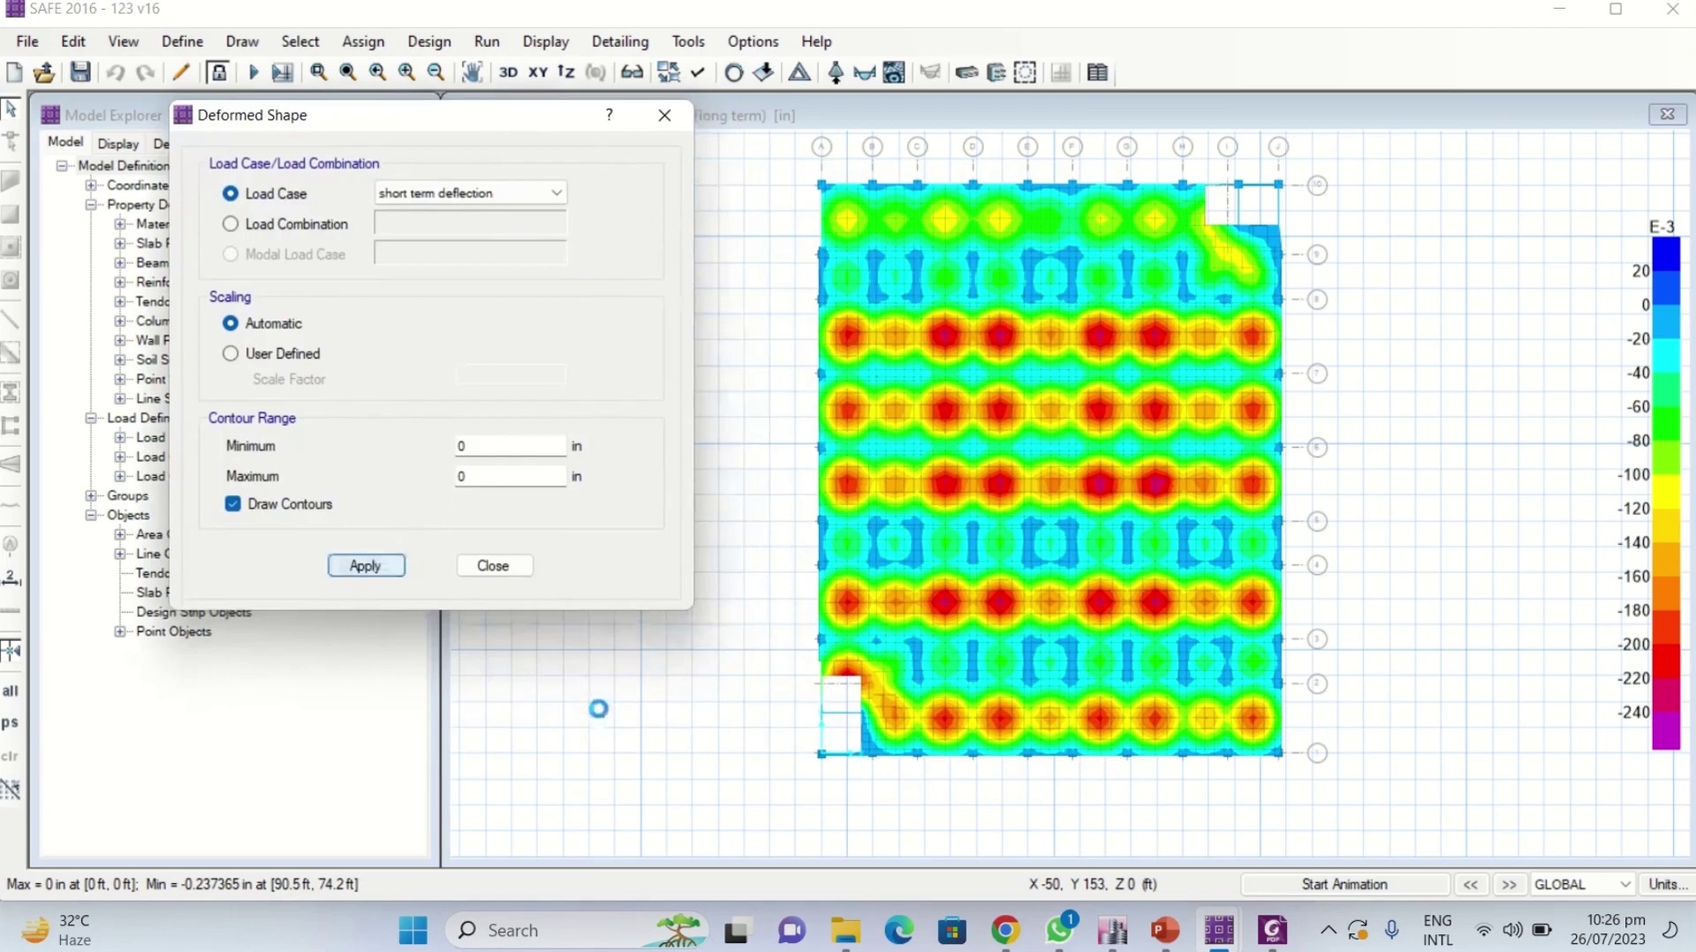
pyautogui.click(932, 510)
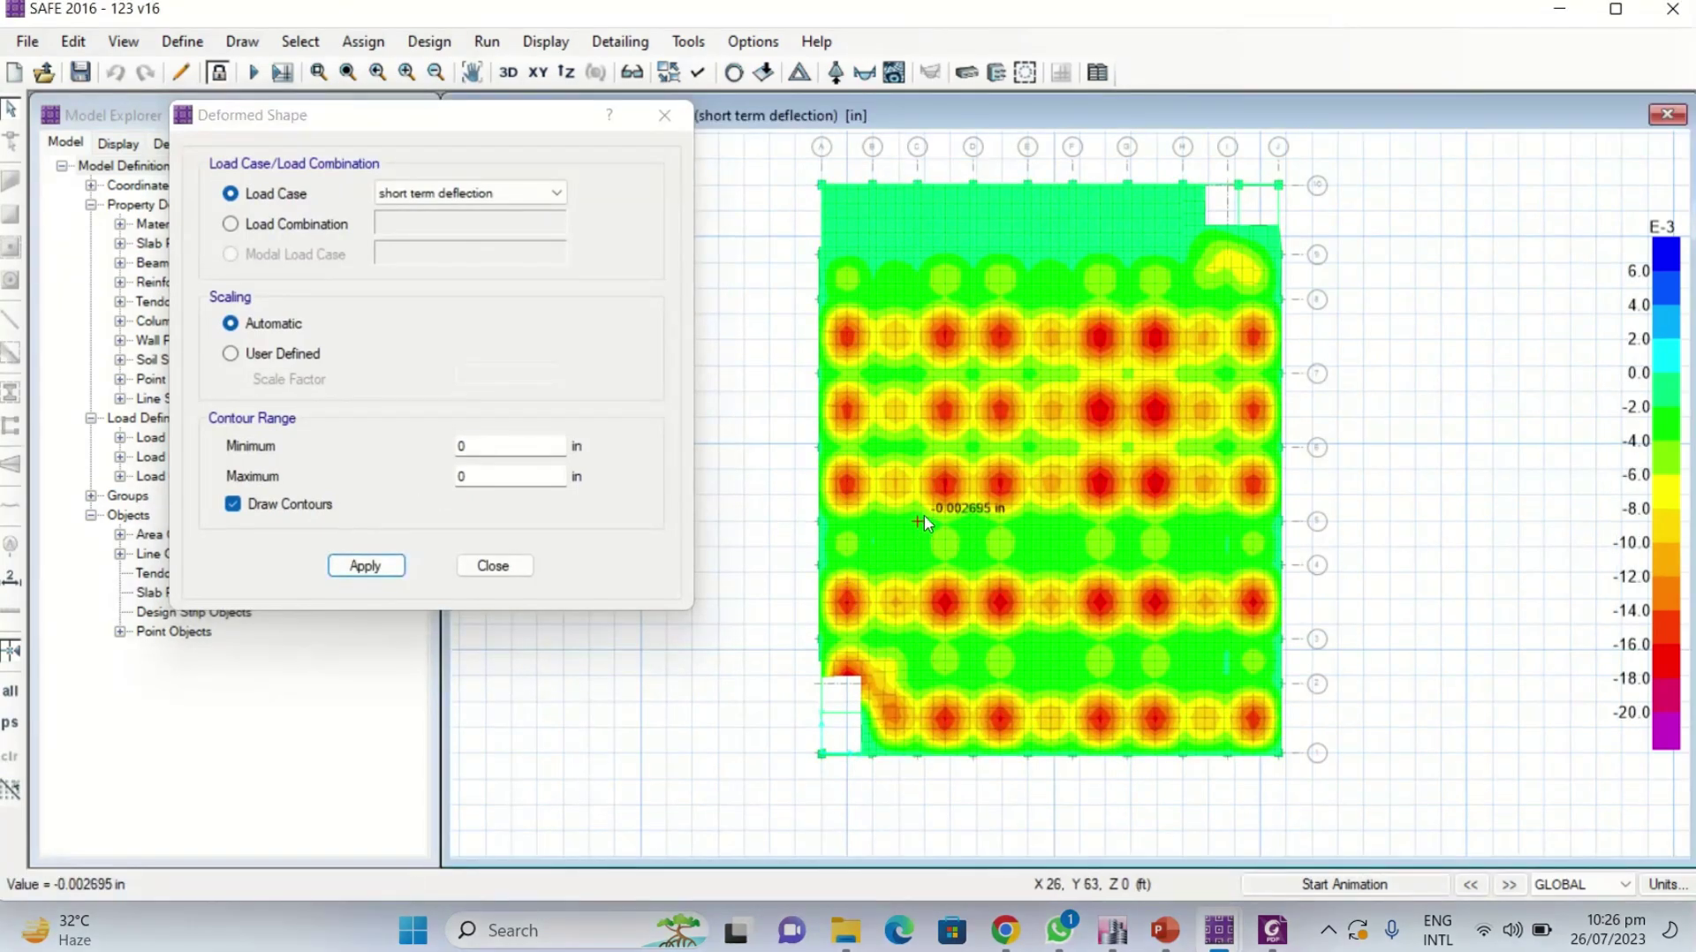
# - Zoom and pan the contours to read the peak deflection of about -0.018 in, then return to ETABS
pyautogui.scroll(2, 914, 563)
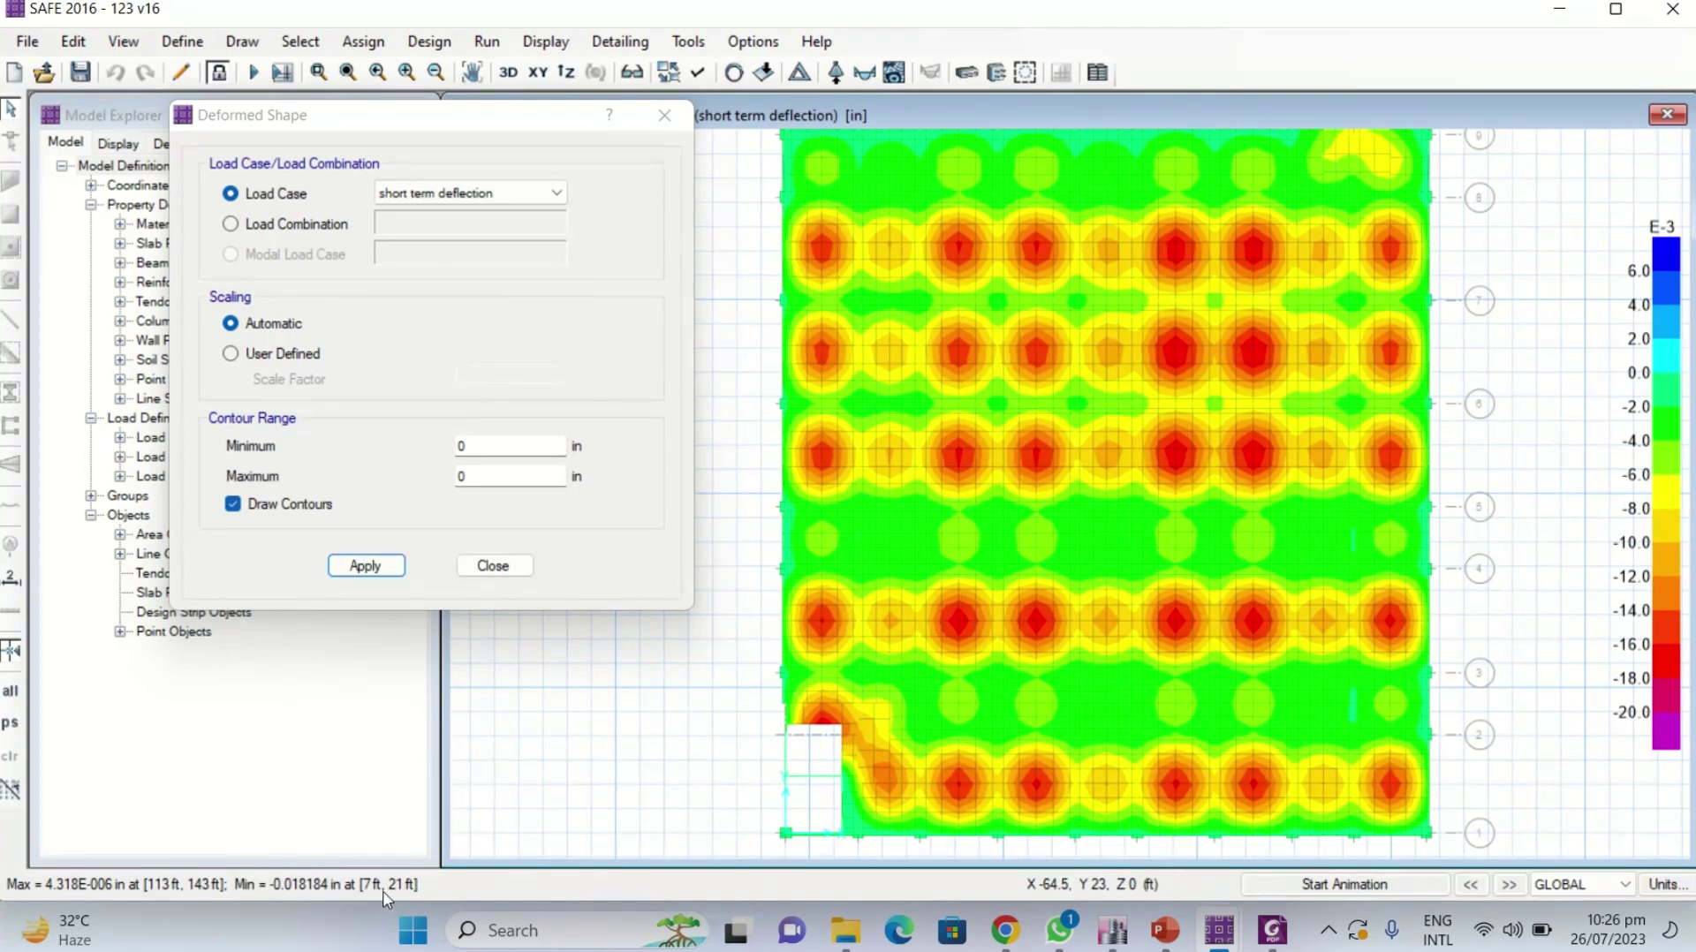
pyautogui.moveTo(885, 817)
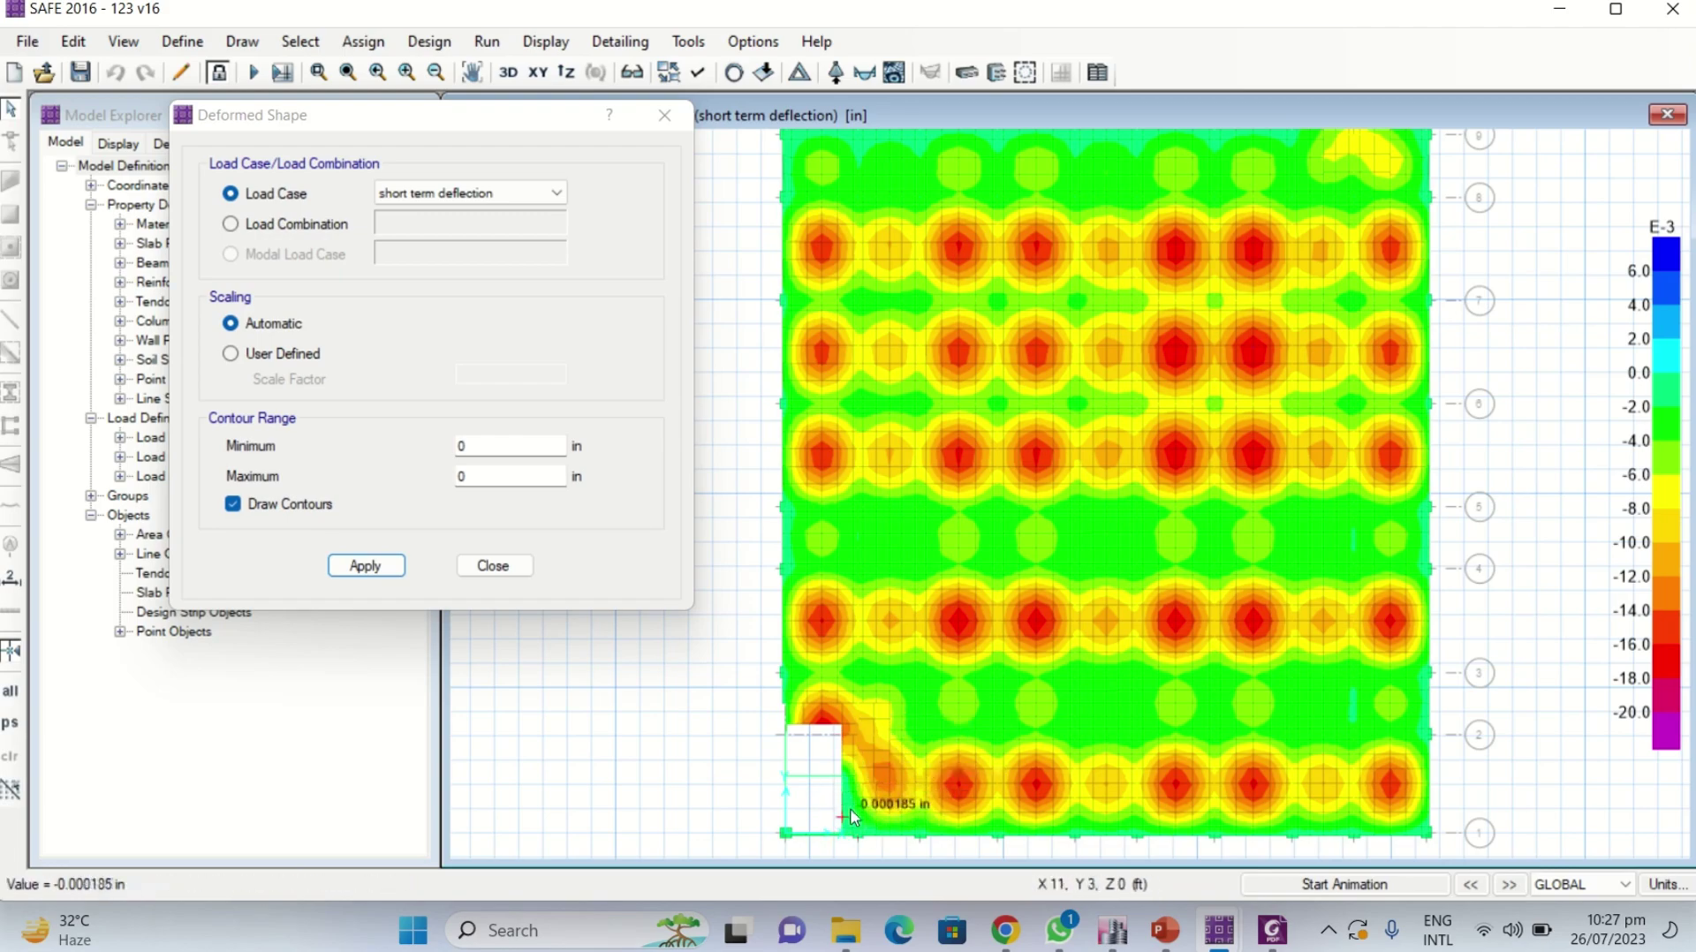
pyautogui.scroll(1, 850, 808)
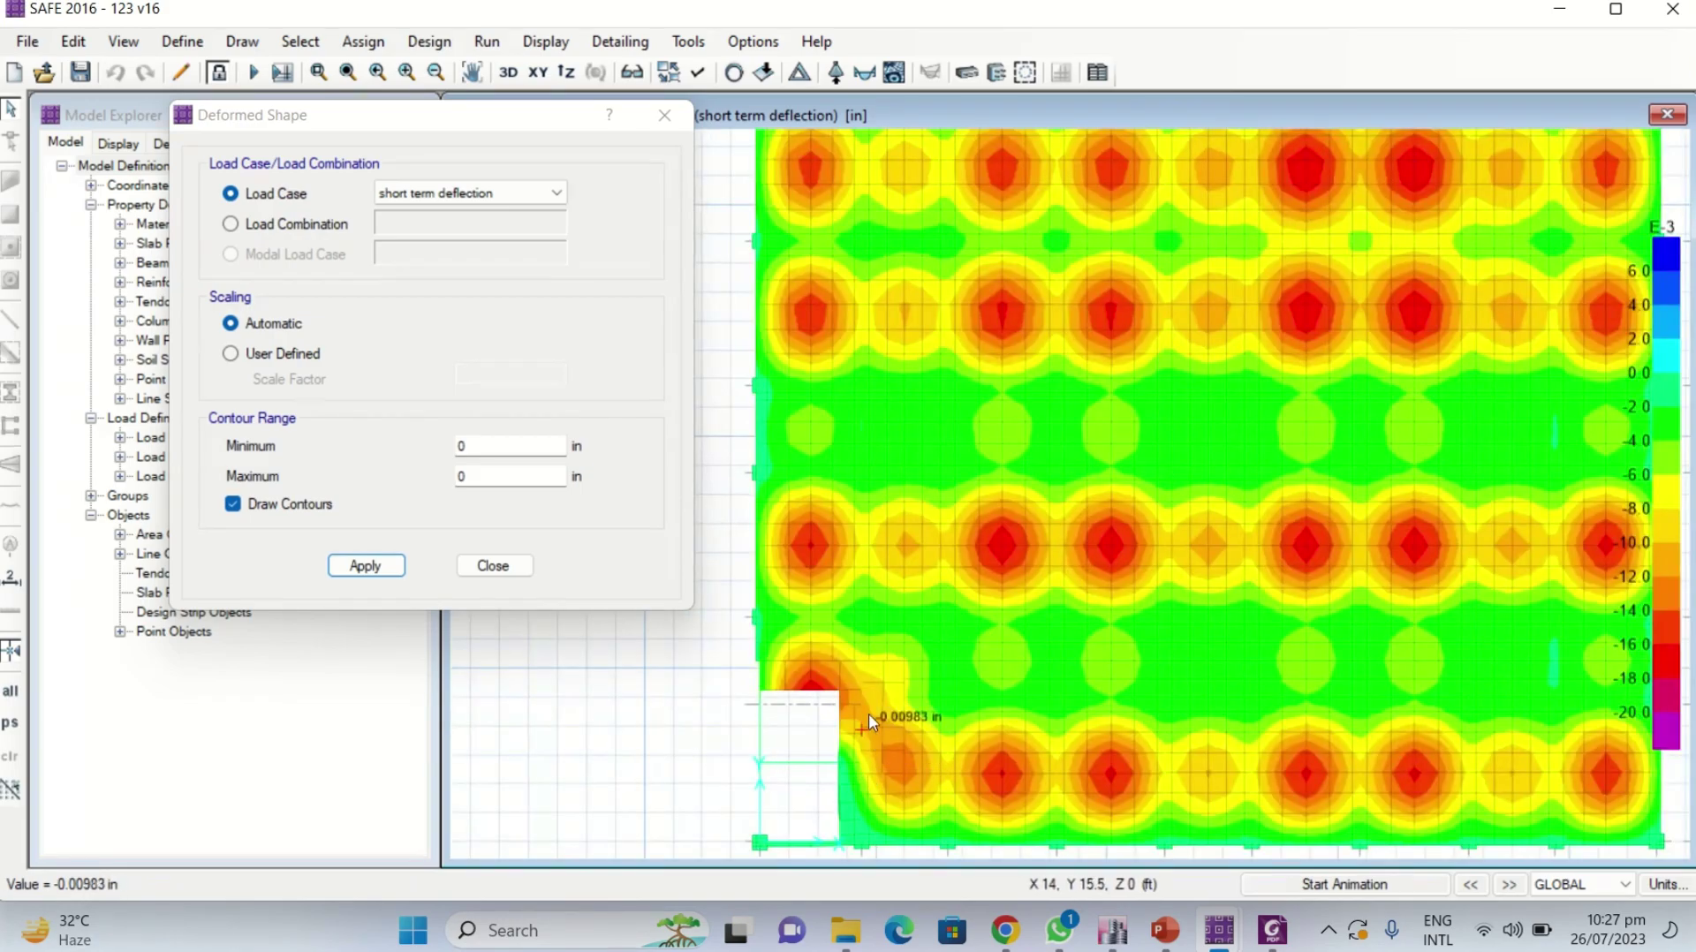
pyautogui.moveTo(868, 725); pyautogui.dragTo(843, 713, button='middle')
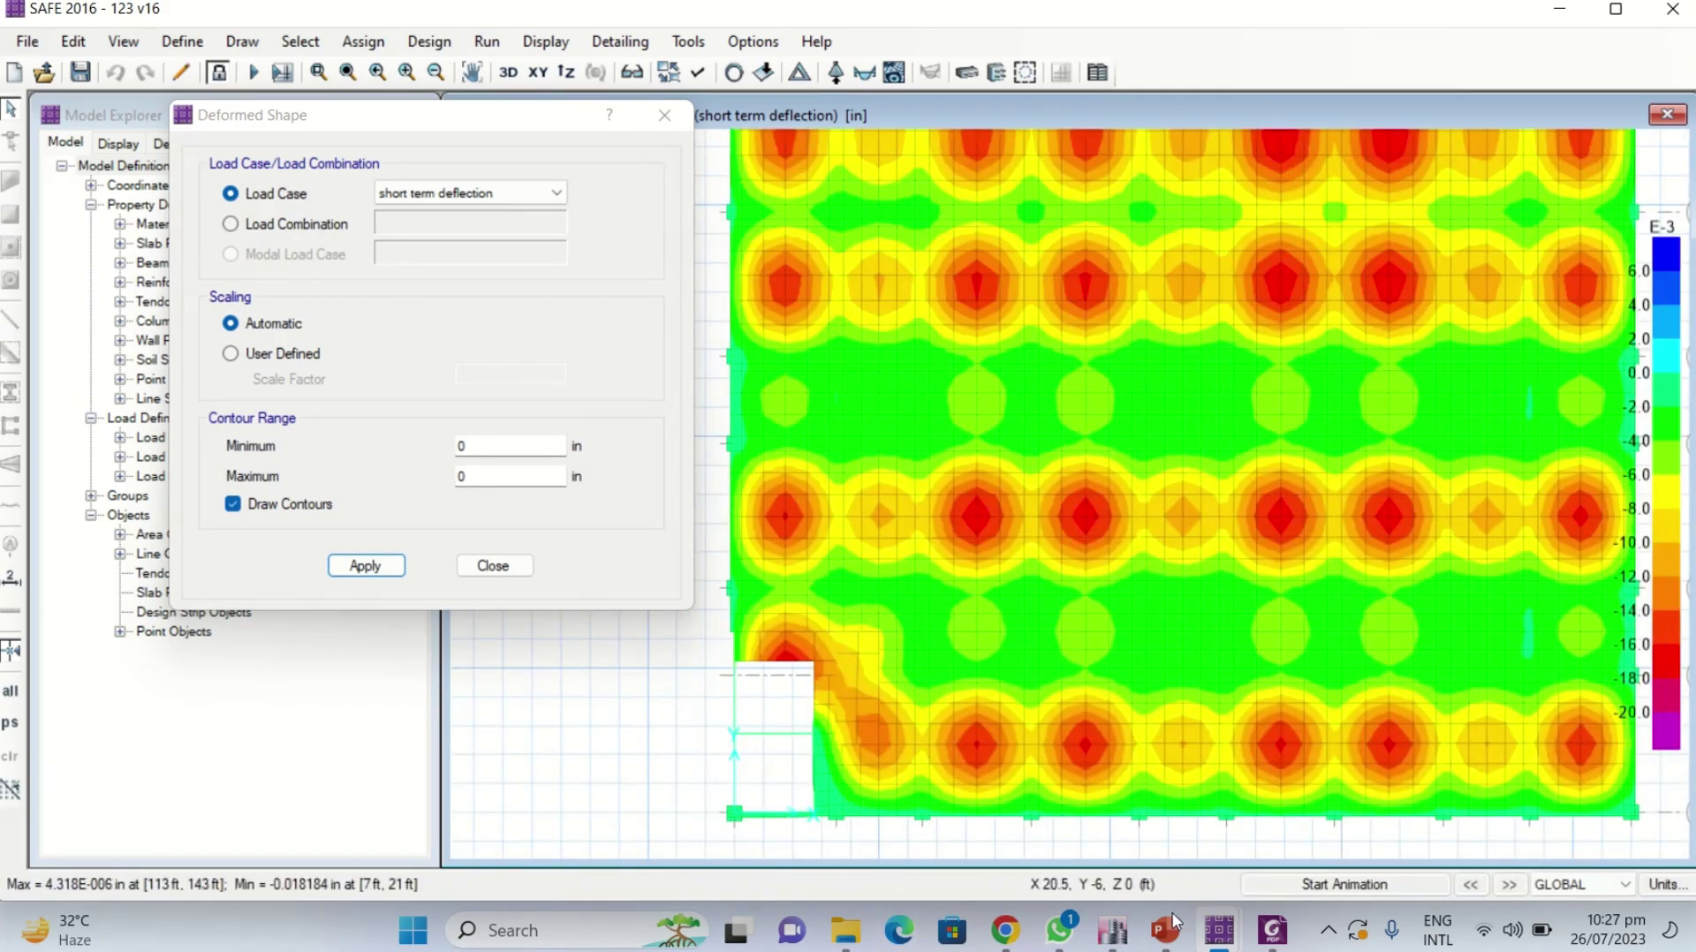
pyautogui.click(1112, 929)
pyautogui.scroll(3, 847, 744)
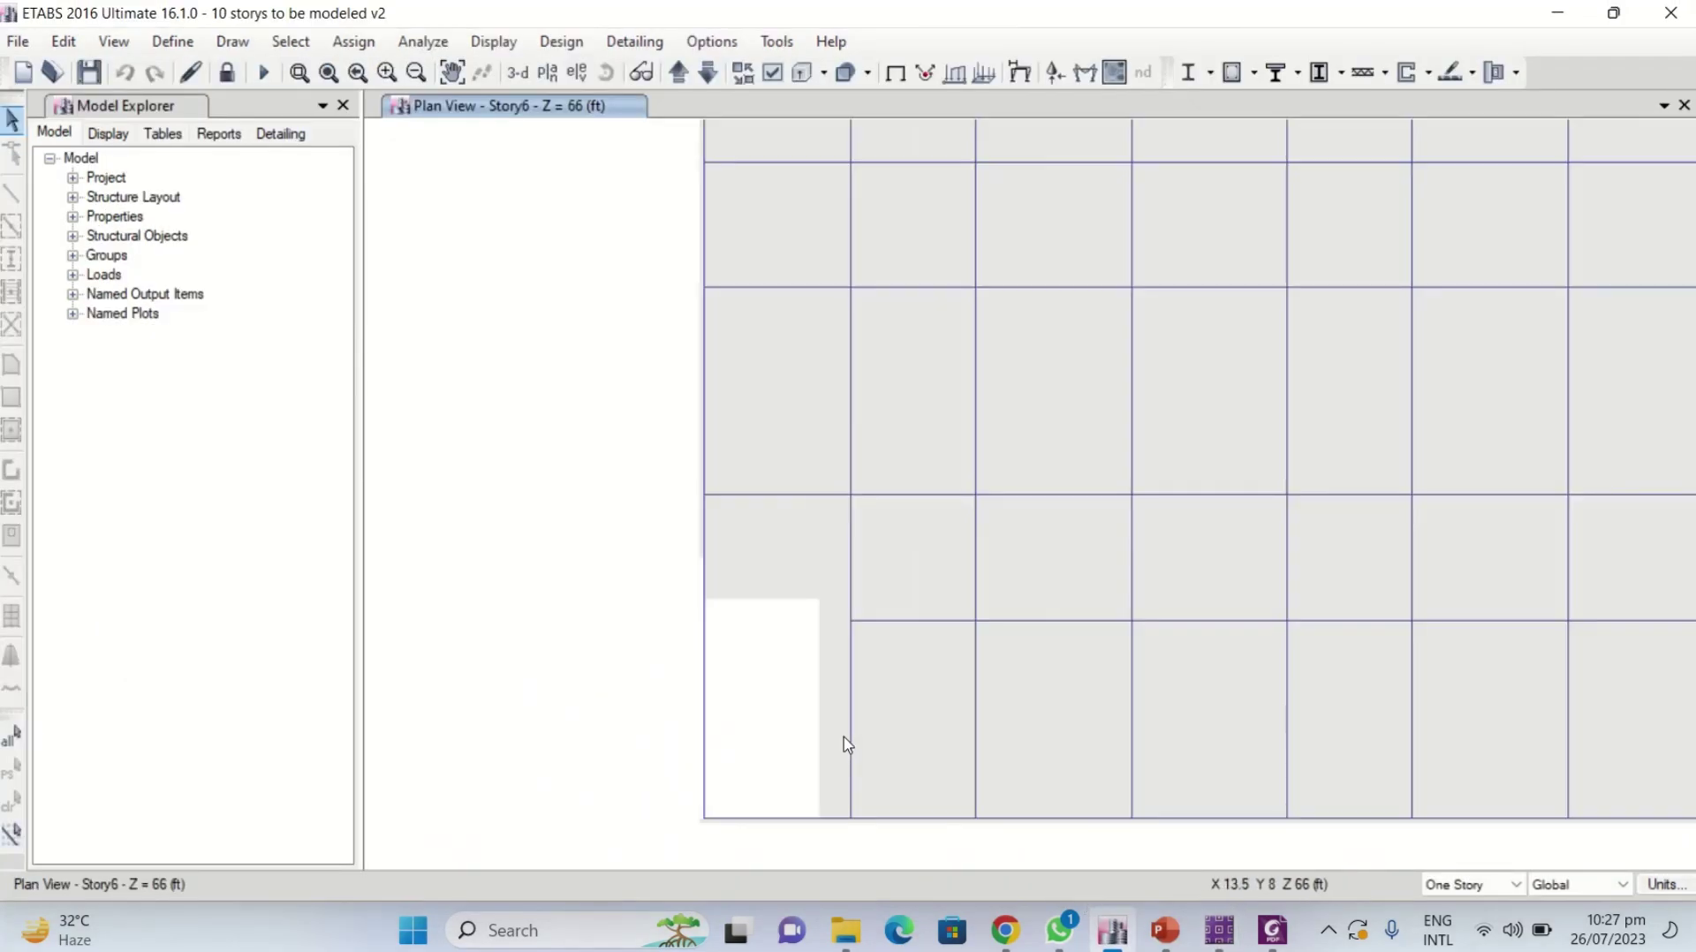
# - Pan the ETABS Story6 plan to the bottom-left bay, then bring back the SAFE '123 v16' window
pyautogui.moveTo(905, 715); pyautogui.dragTo(879, 597, button='middle')
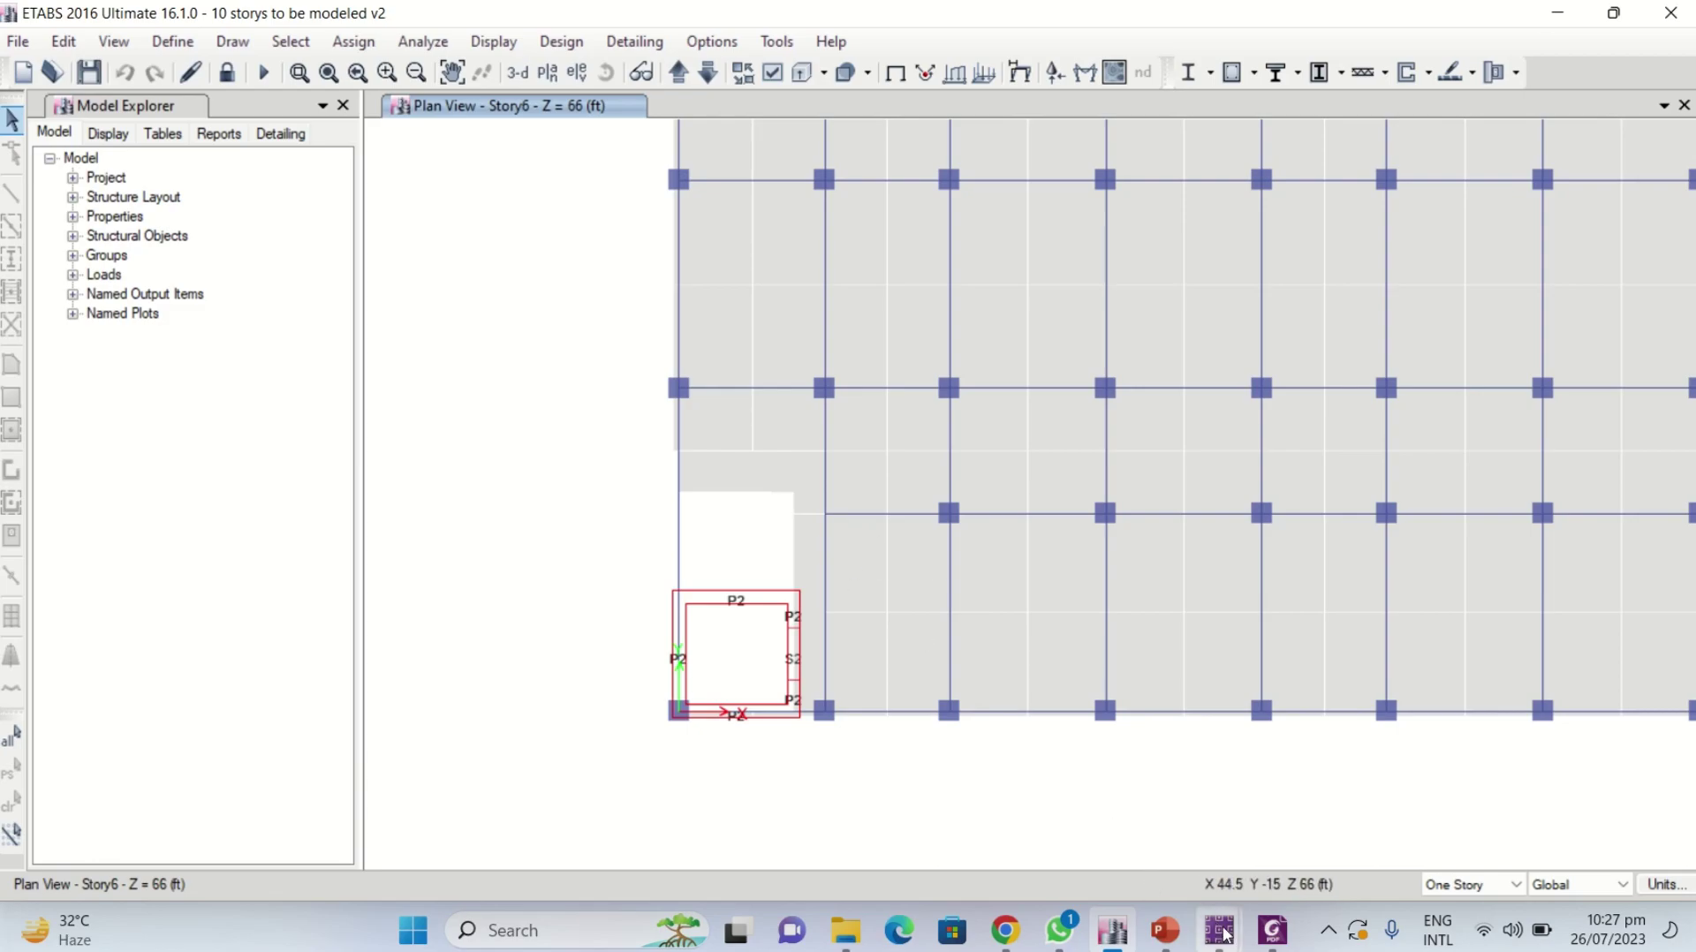
pyautogui.moveTo(1219, 930)
pyautogui.click(1090, 804)
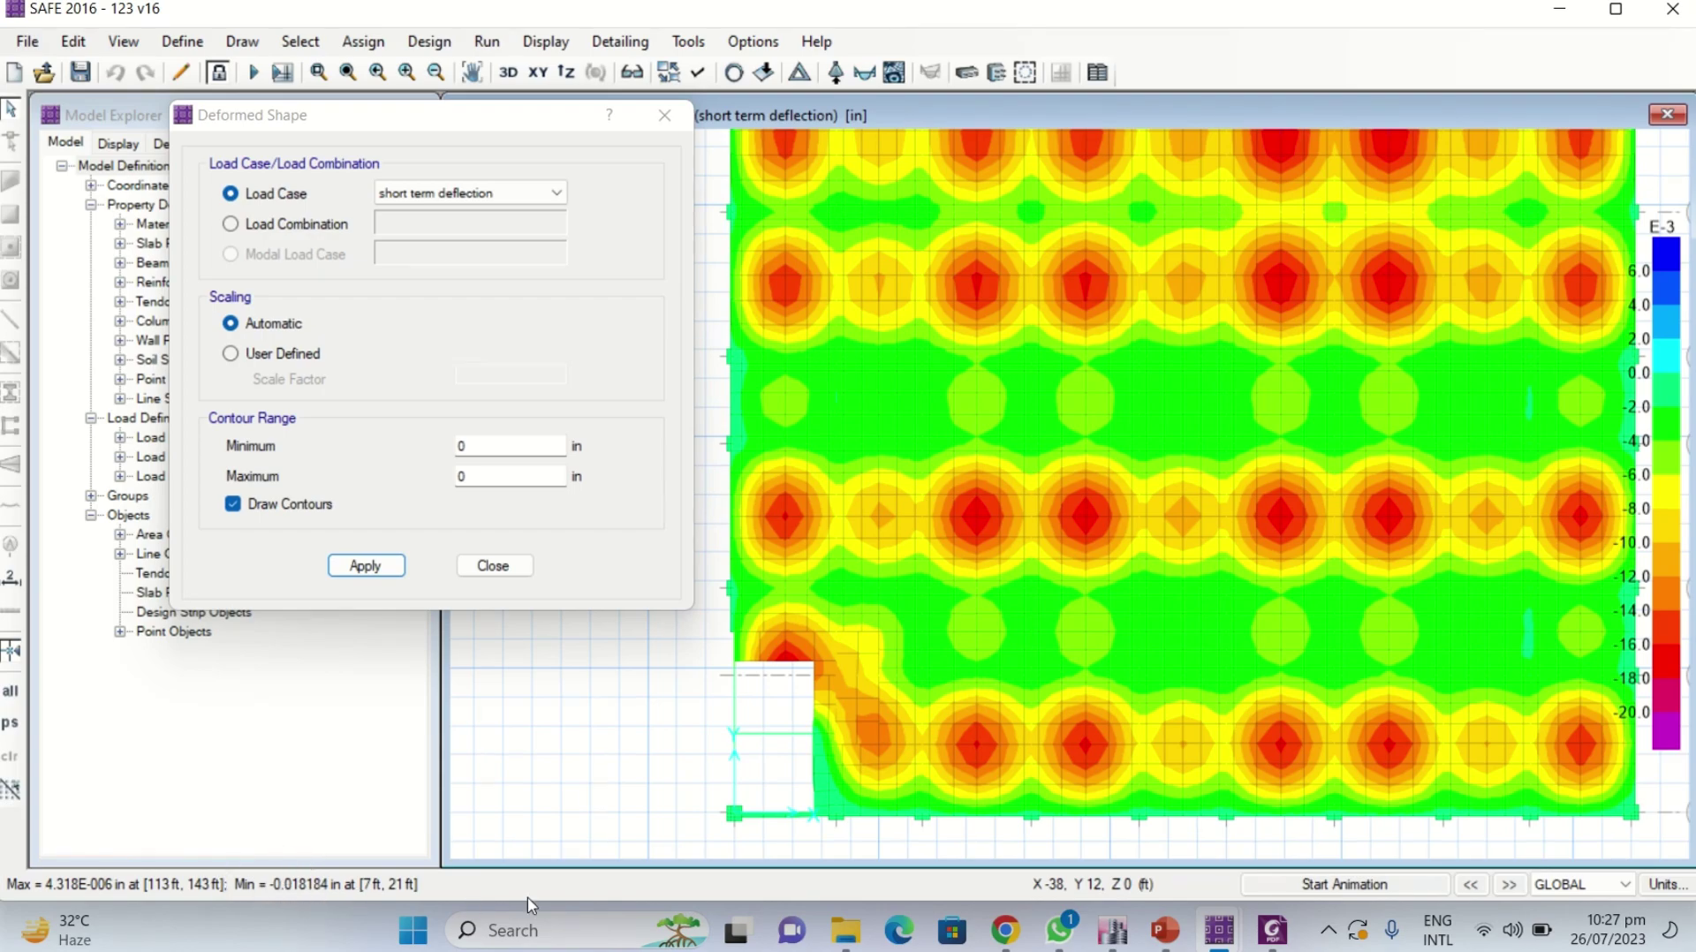
# - On slide 5, change the ETABS/SAFE deflection result from 0.02” to 0.018”
pyautogui.click(990, 835)
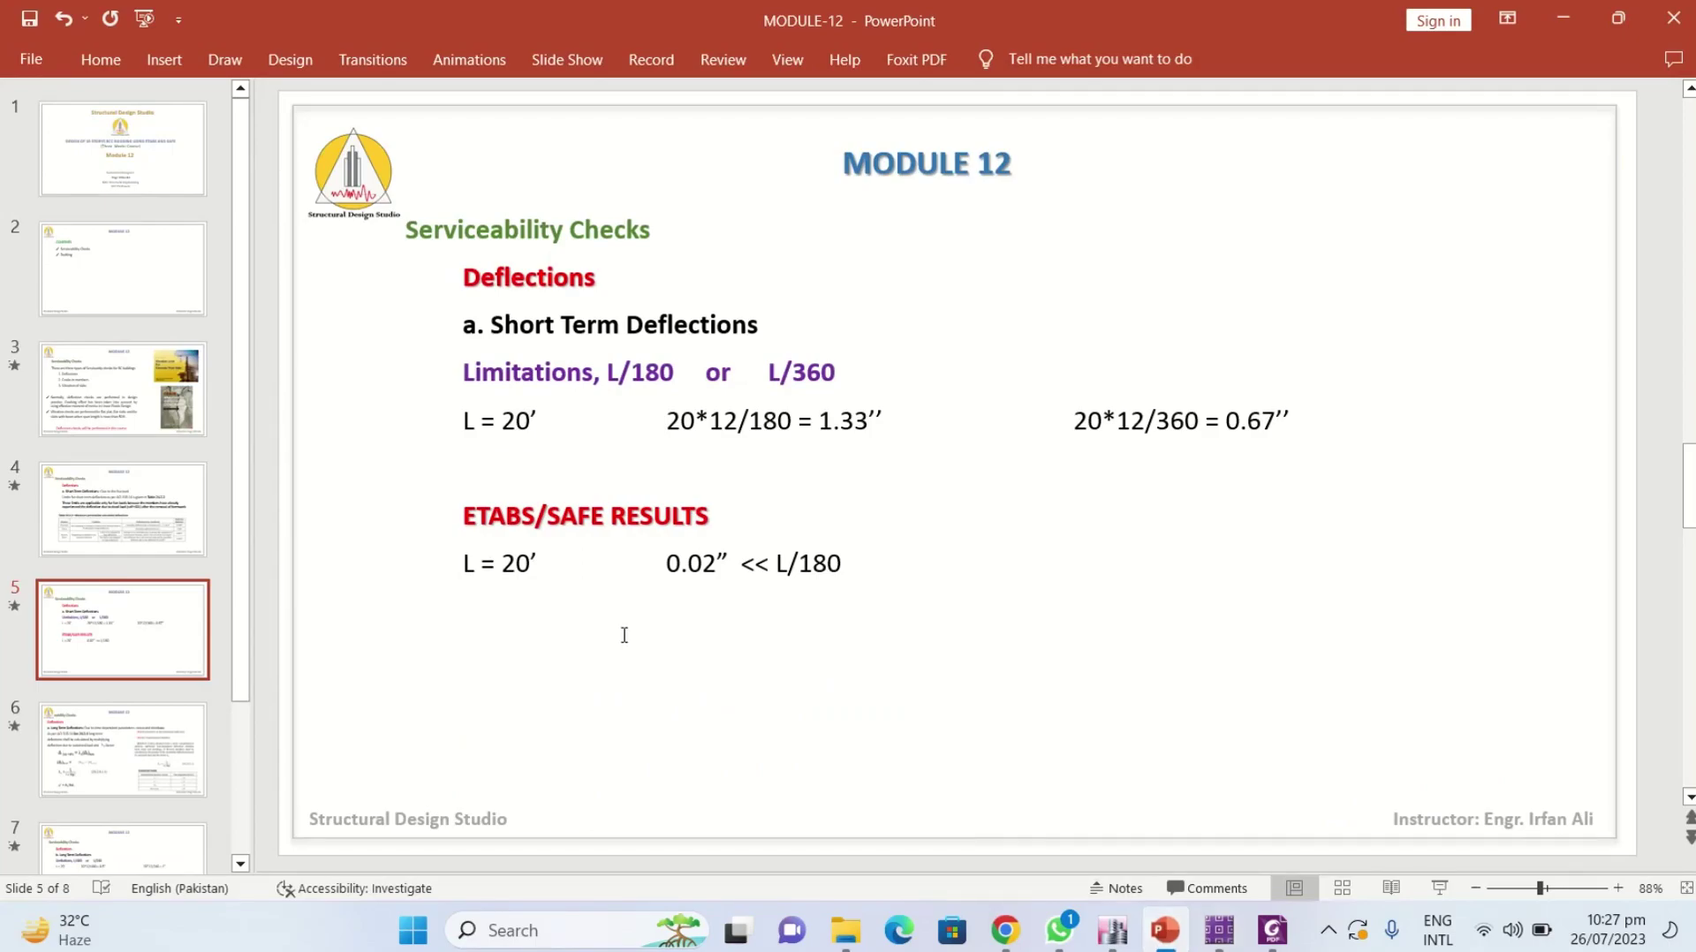
pyautogui.click(706, 570)
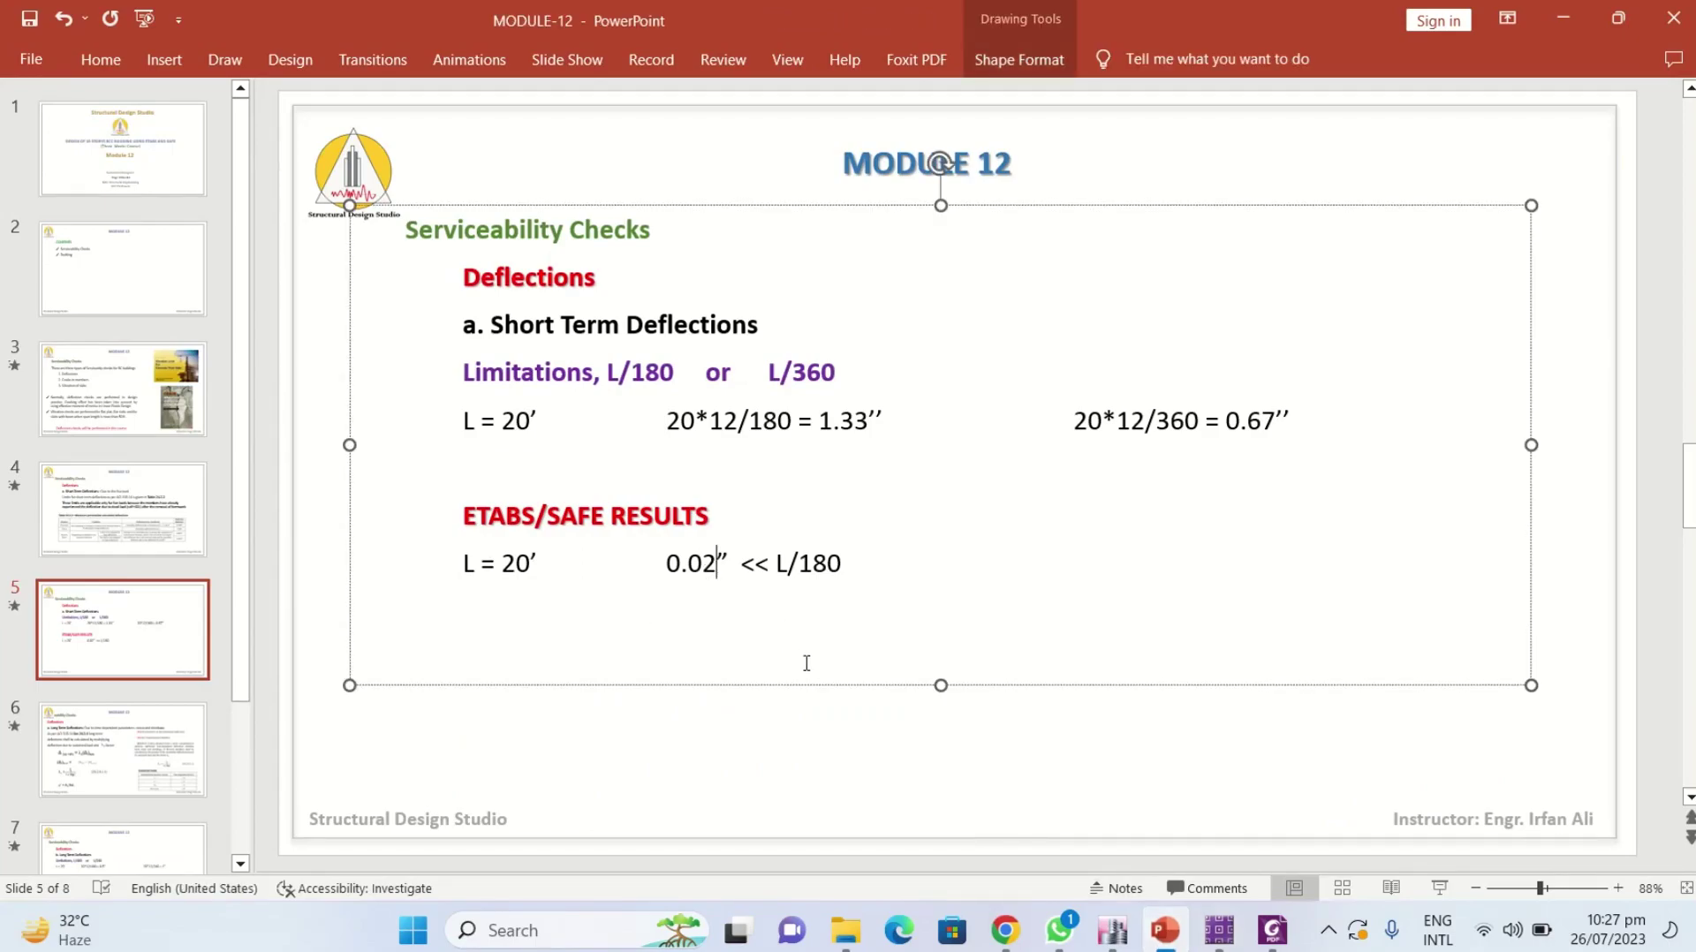
pyautogui.press('BackSpace')
pyautogui.write('18')
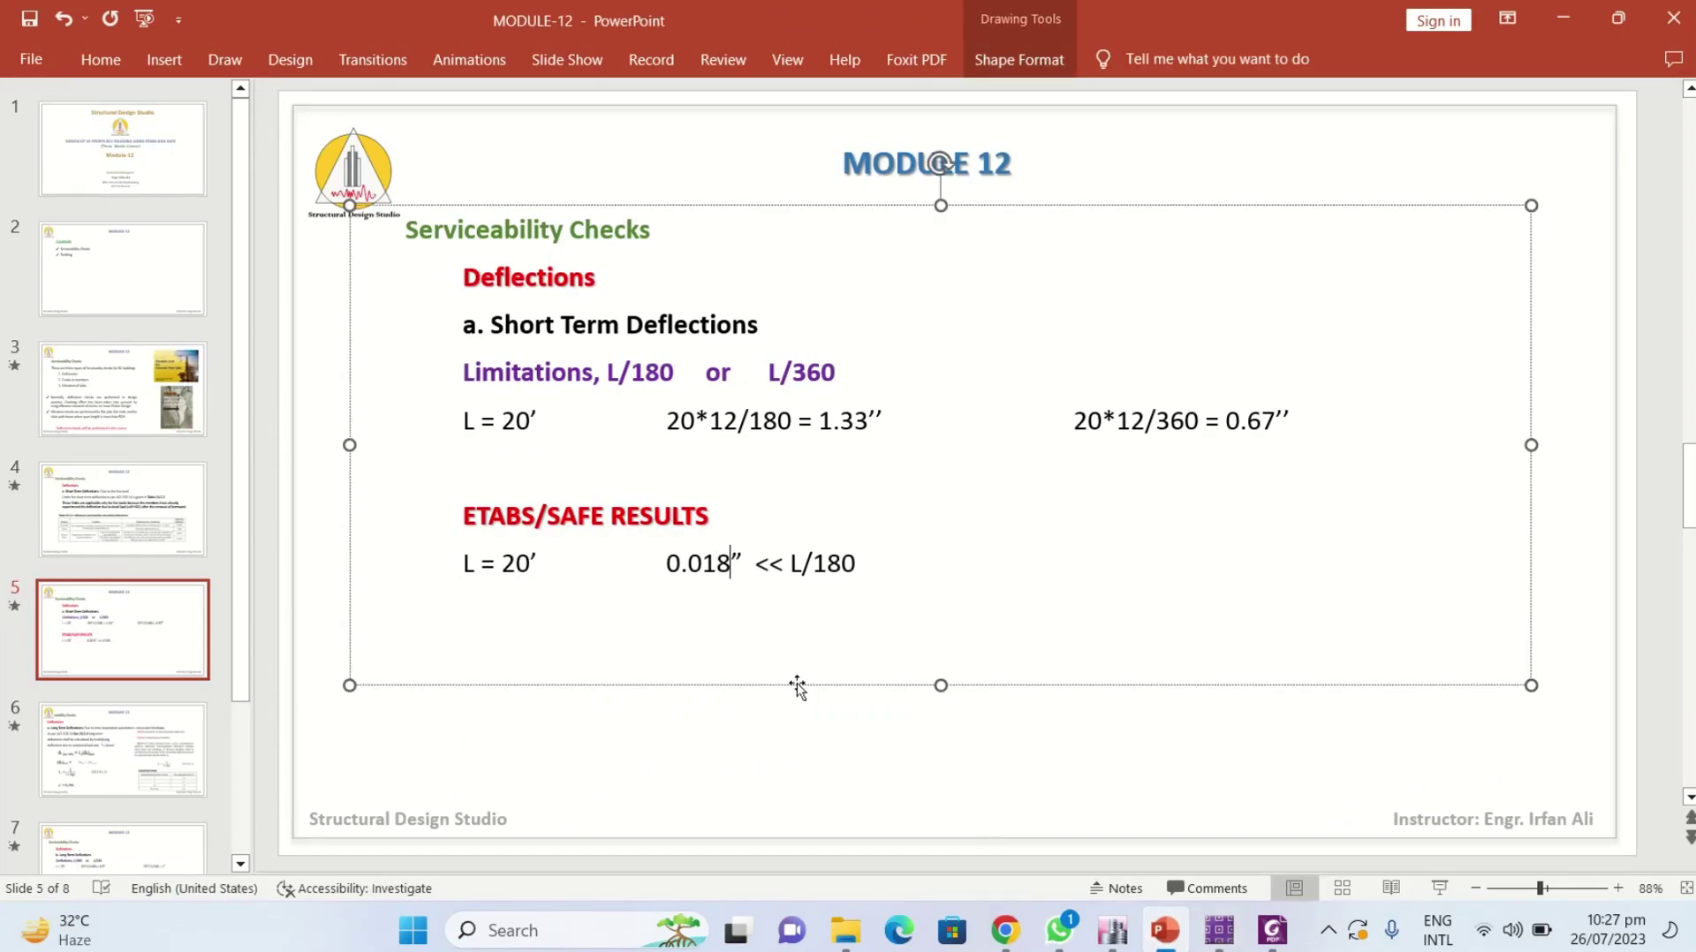
pyautogui.click(771, 751)
# - Append 'and L/360' after L/180 on the results line
pyautogui.click(877, 571)
pyautogui.write('and L/360')
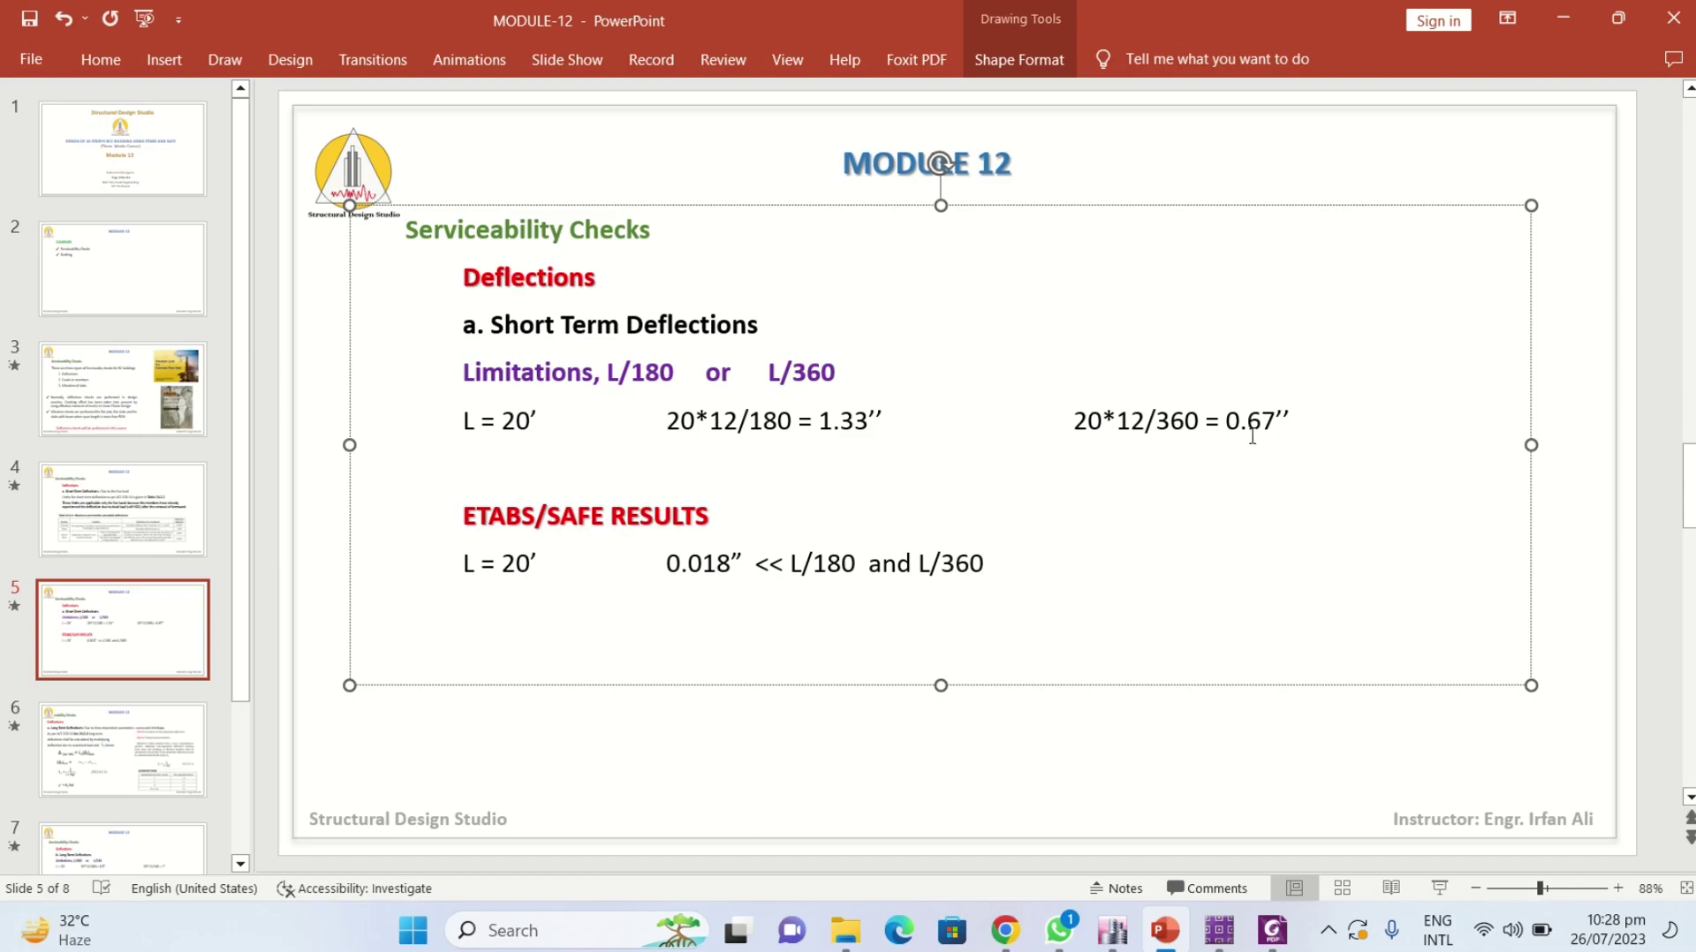
pyautogui.click(1079, 704)
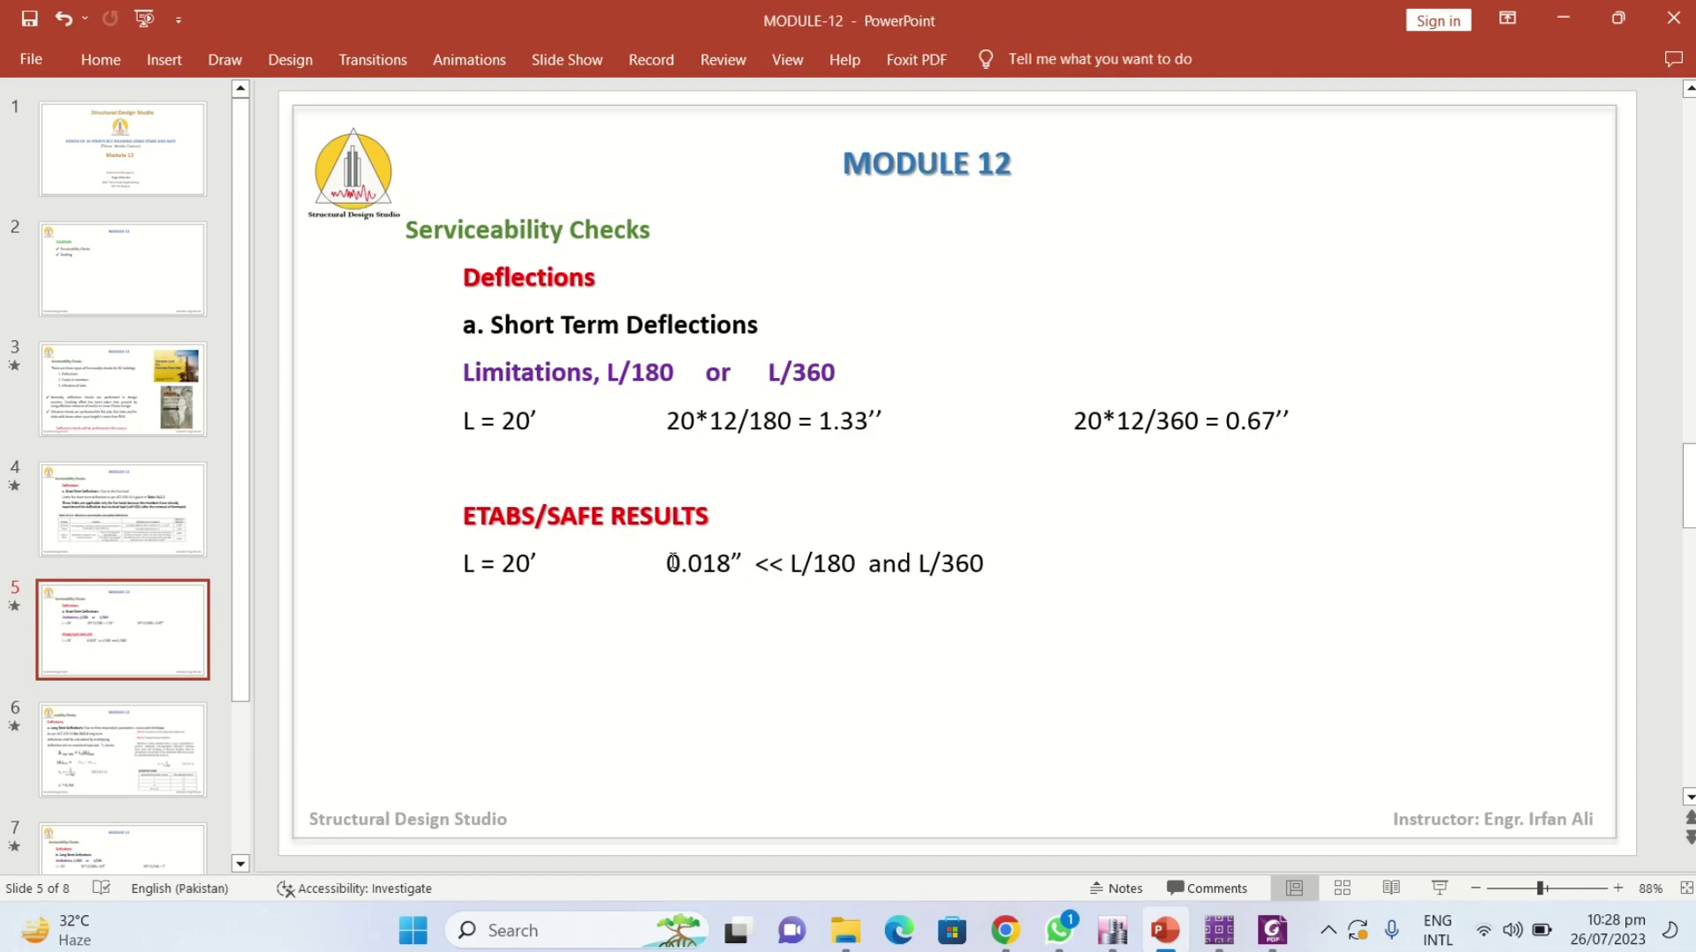
pyautogui.moveTo(669, 563); pyautogui.dragTo(789, 566)
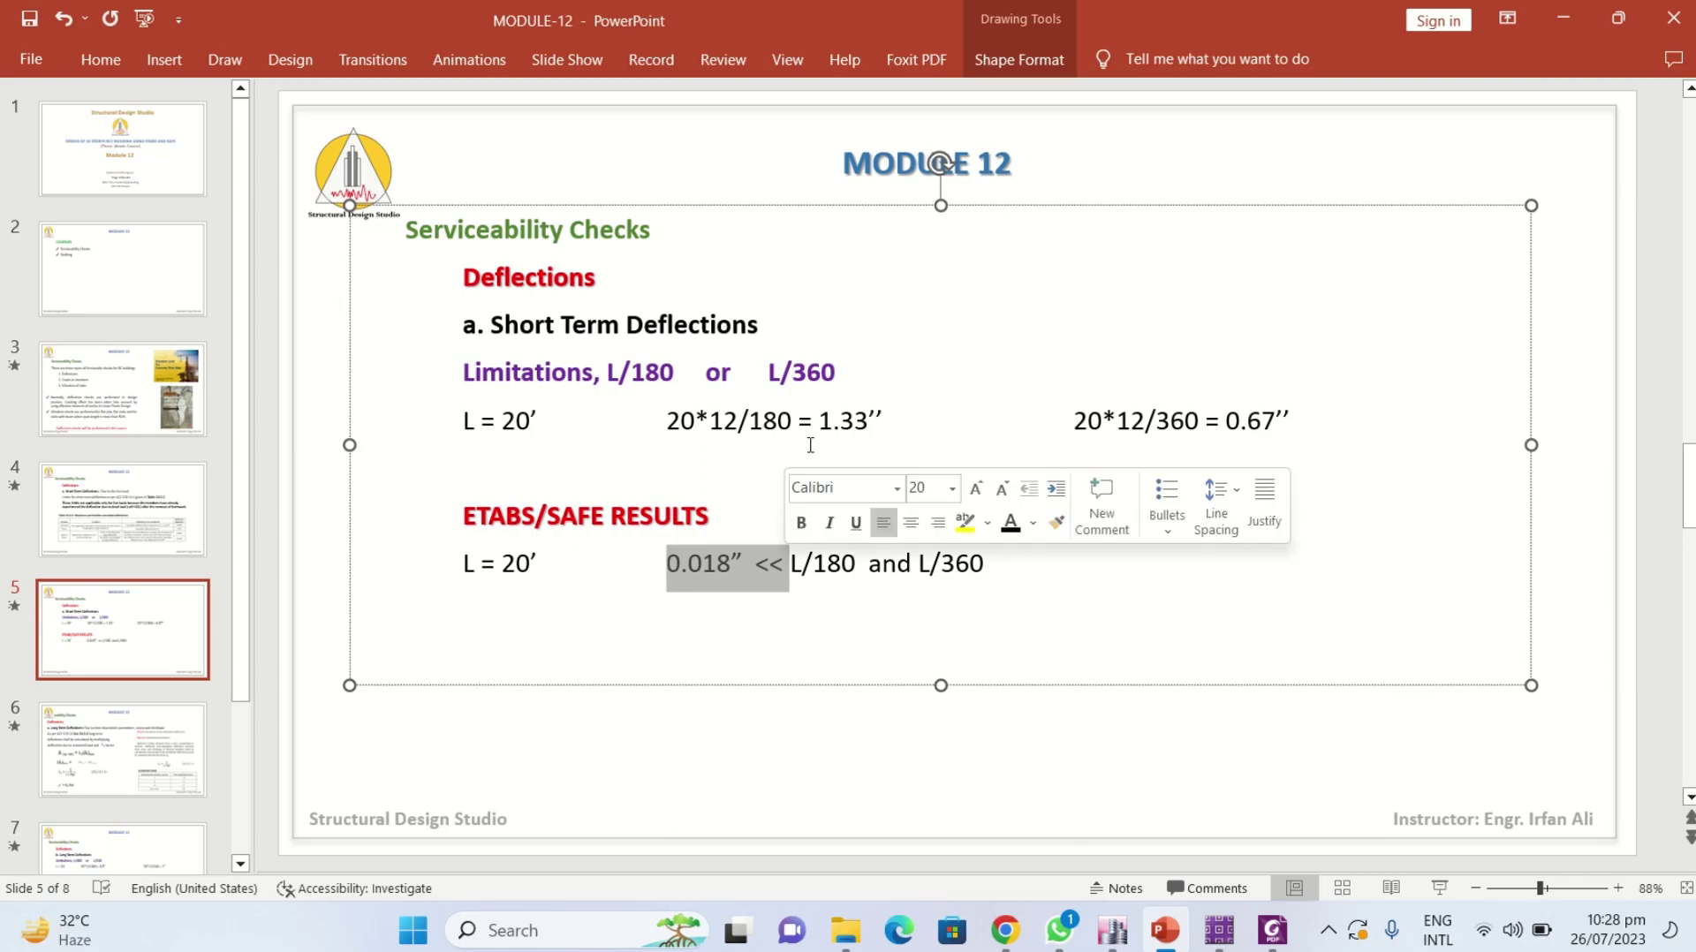
pyautogui.click(800, 727)
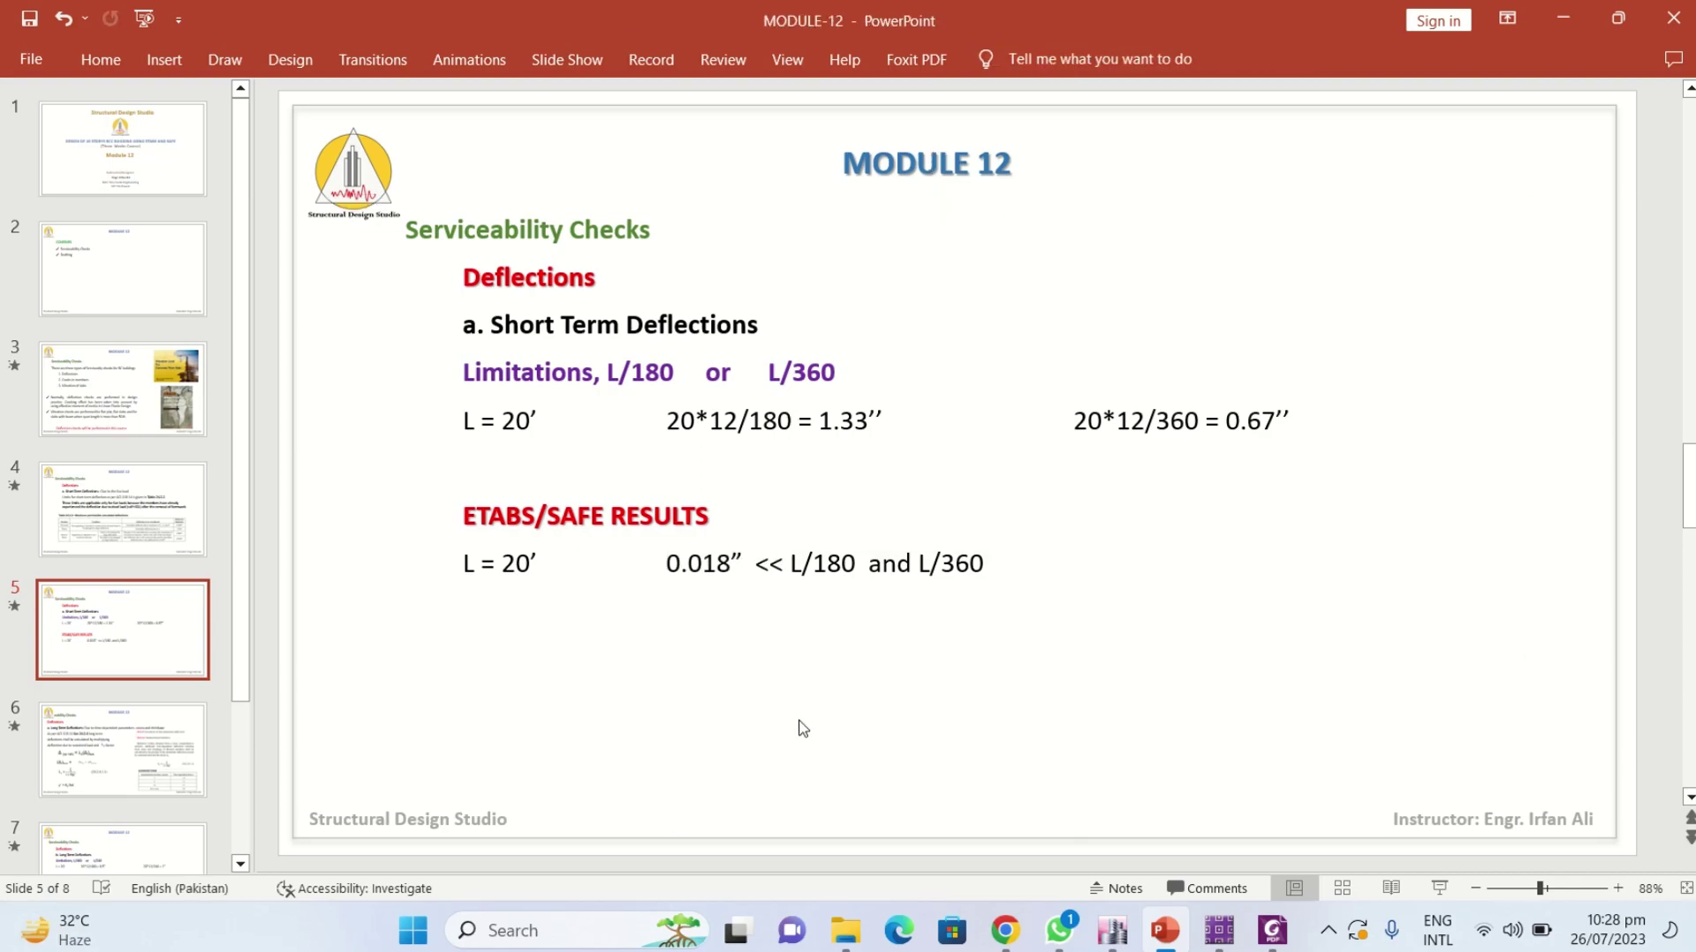